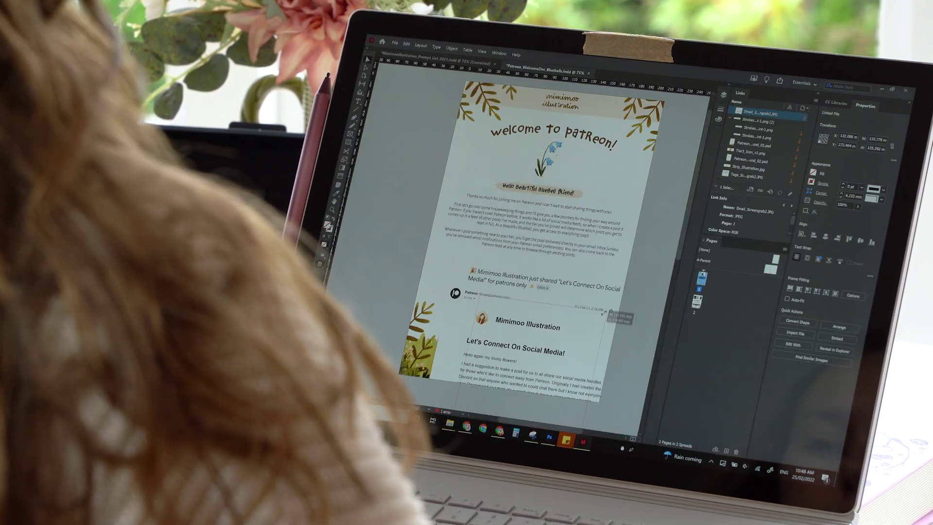
# Shrink the Patreon email screenshot from its corner so the grass artwork beneath shows.
pyautogui.moveTo(605, 312); pyautogui.dragTo(594, 265)
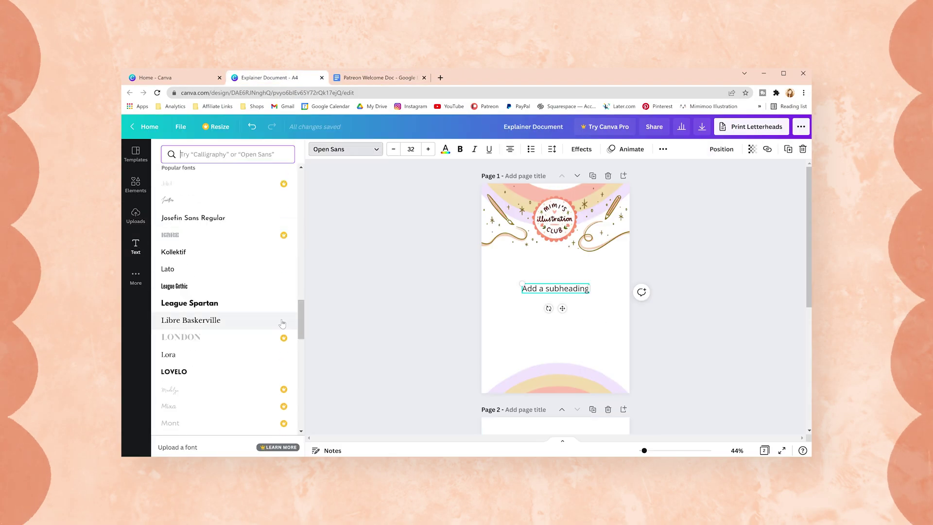
# Widen the new subheading box, then scroll the Small Business Documents Layout Ideas Pinterest board.
pyautogui.moveTo(593, 286); pyautogui.dragTo(603, 286)
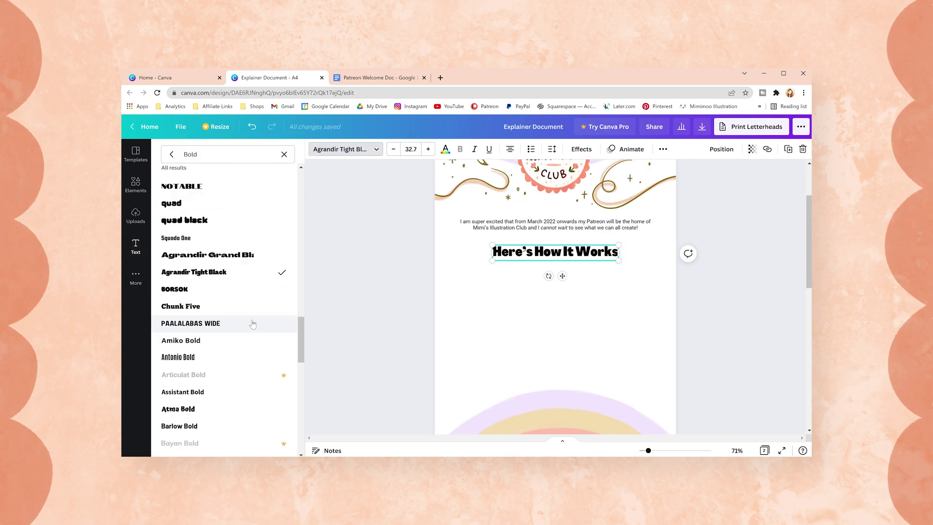
pyautogui.click(393, 78)
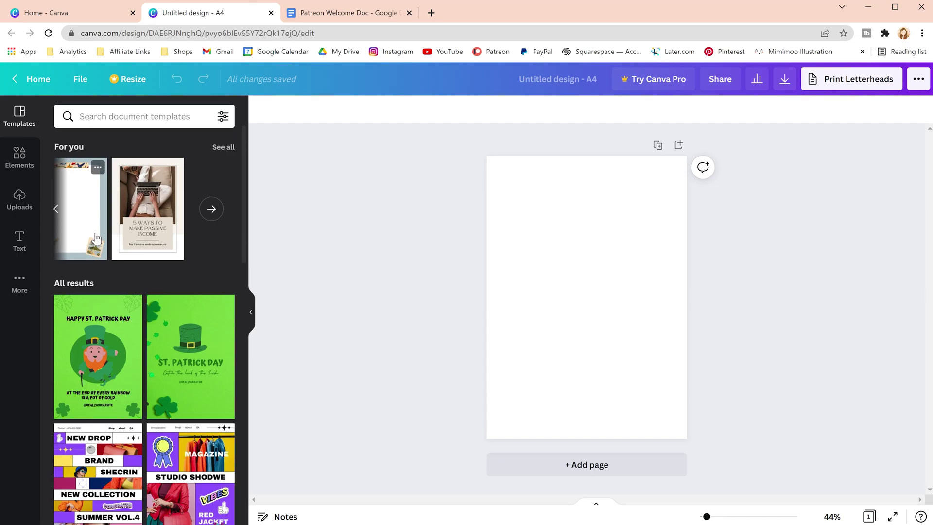
pyautogui.scroll(-2, 95, 232)
pyautogui.scroll(-4, 95, 233)
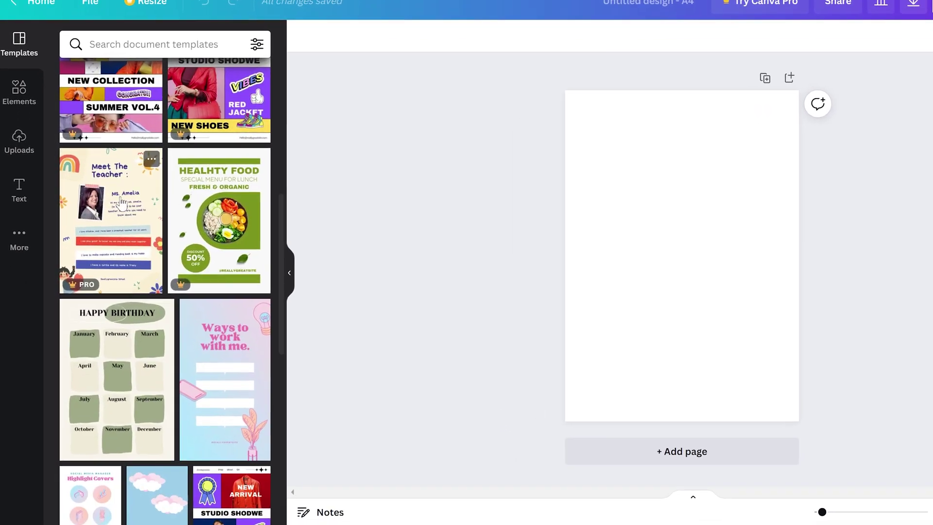
pyautogui.scroll(-4, 152, 238)
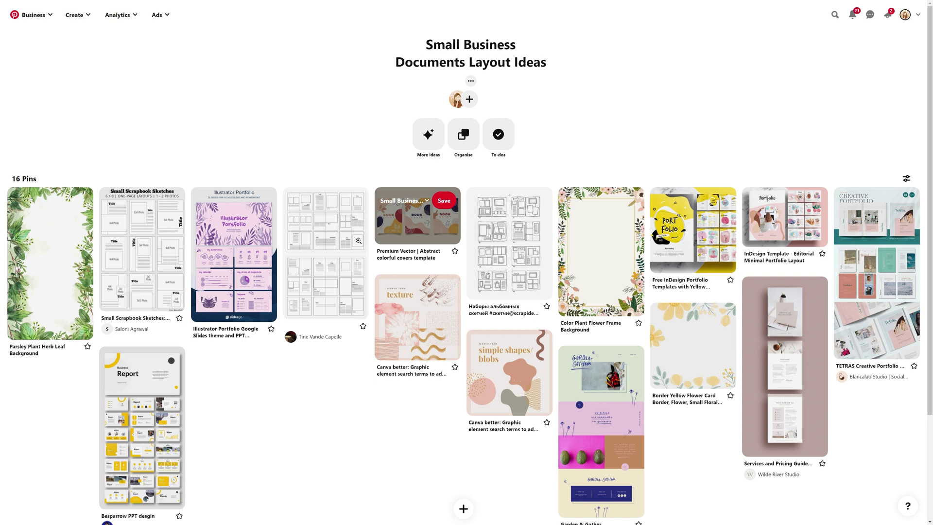
# Open the Illustrator Portfolio pin from the board for a closer look.
pyautogui.click(256, 248)
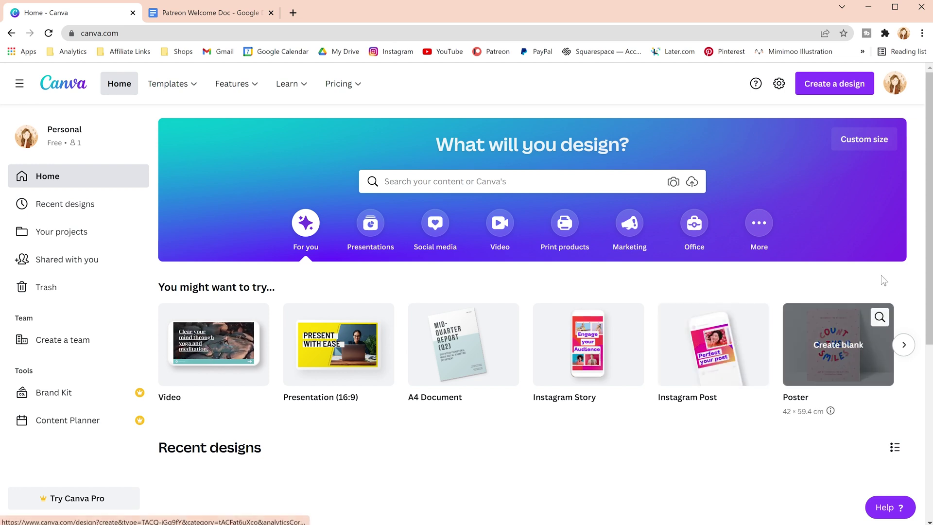
# Create a new blank A4 Document design from the Create a design list.
pyautogui.click(844, 97)
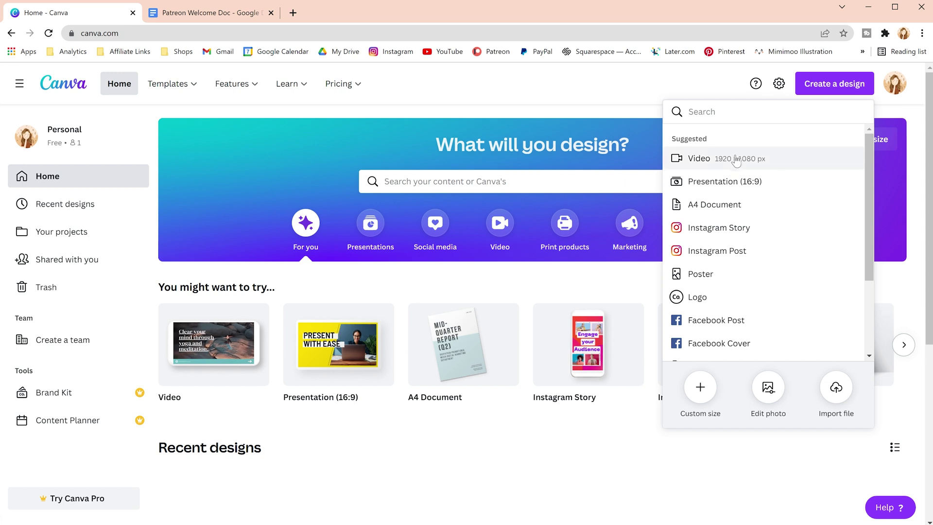
pyautogui.scroll(-2, 723, 285)
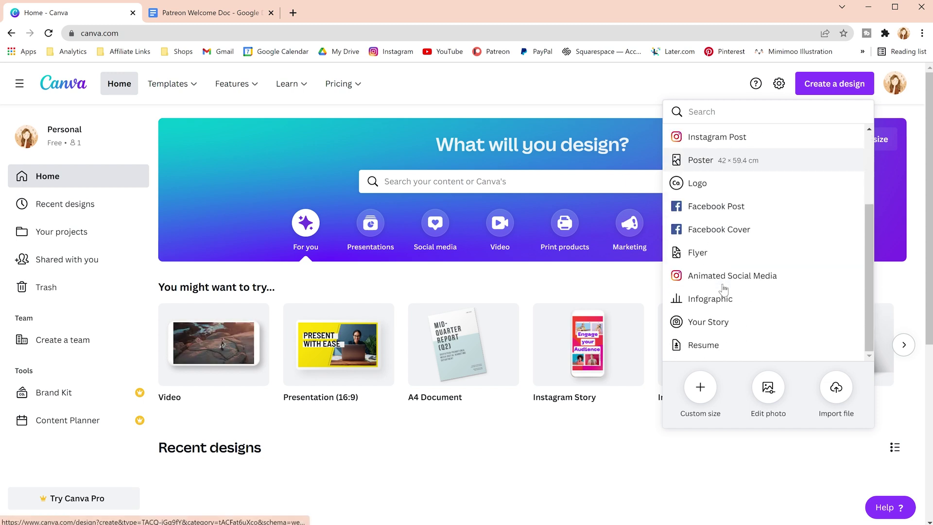
pyautogui.scroll(3, 746, 298)
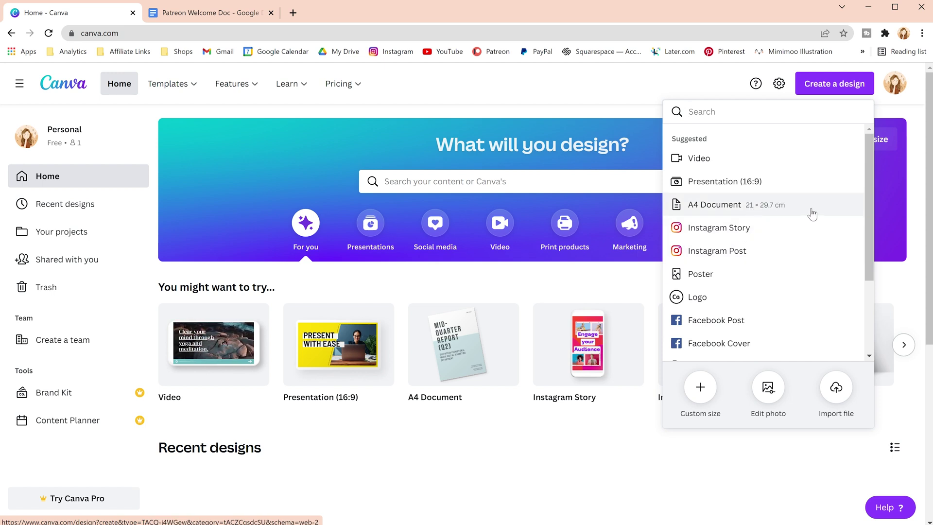
pyautogui.click(812, 214)
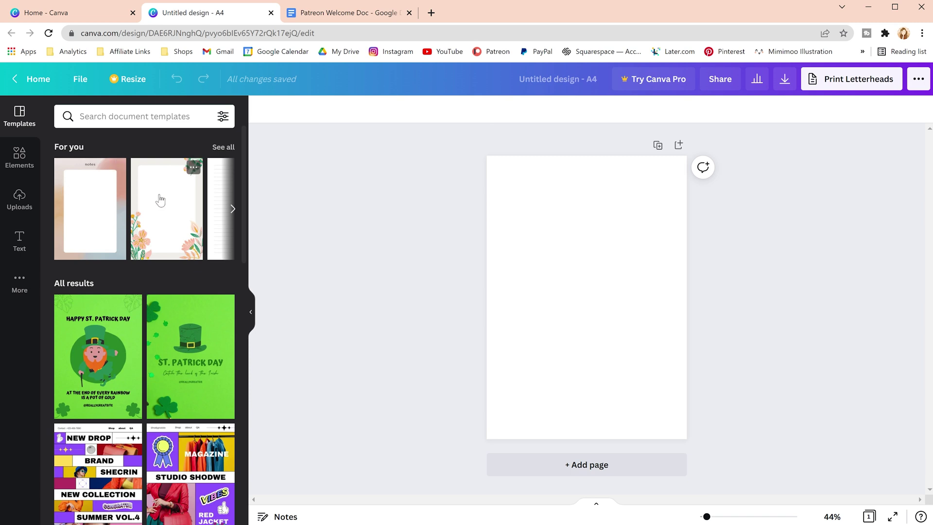
# Browse the For you suggested template carousel on the Canva home page.
pyautogui.click(233, 211)
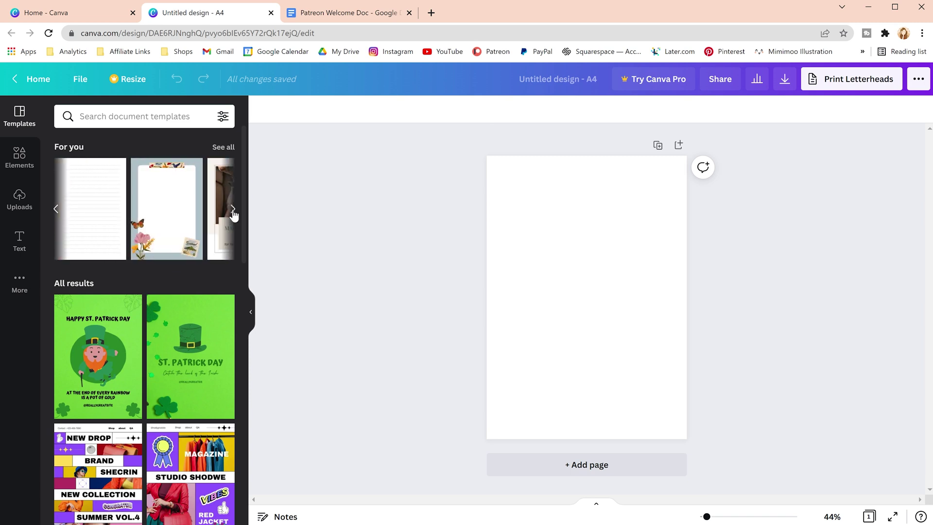
pyautogui.click(234, 211)
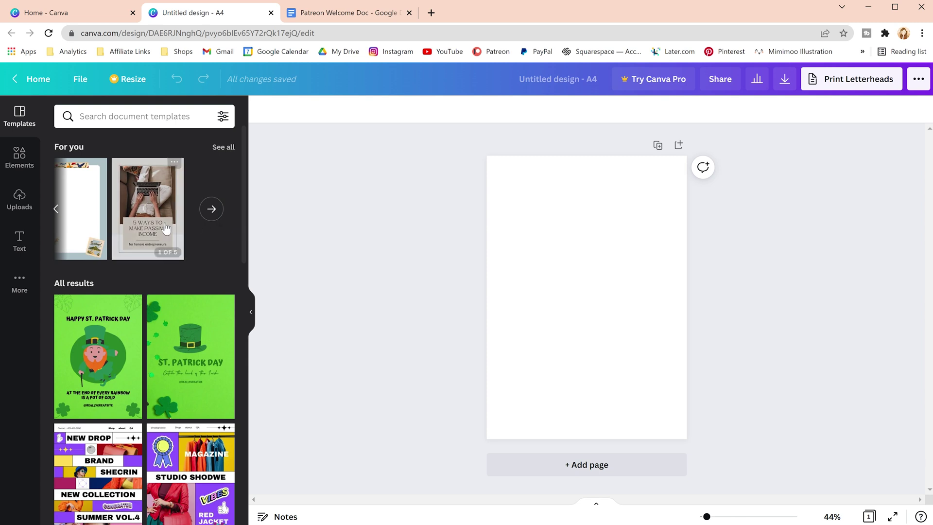
pyautogui.scroll(-3, 98, 238)
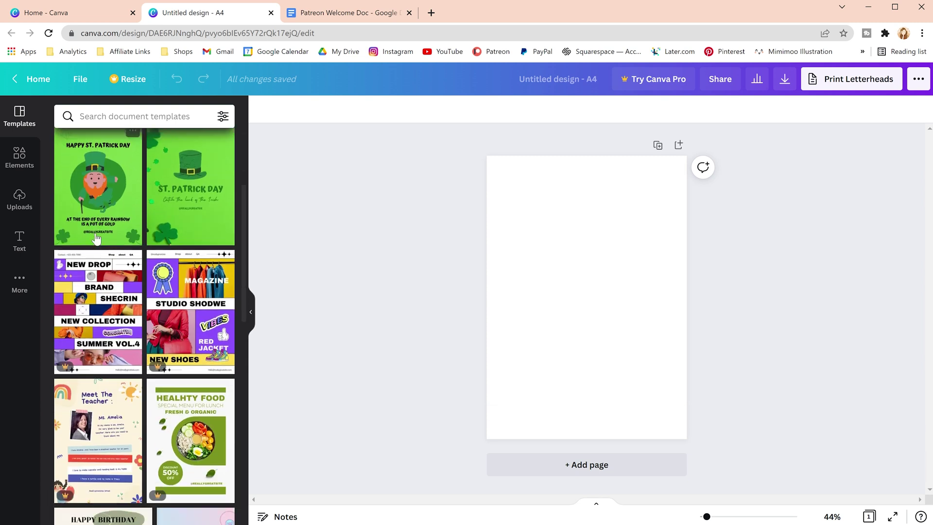
pyautogui.scroll(-3, 97, 238)
pyautogui.scroll(-3, 126, 302)
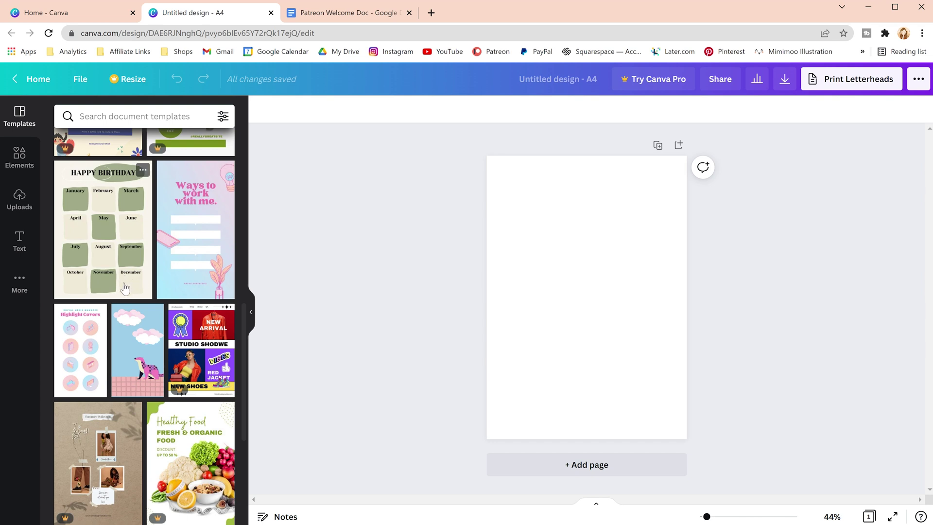
pyautogui.scroll(1, 100, 269)
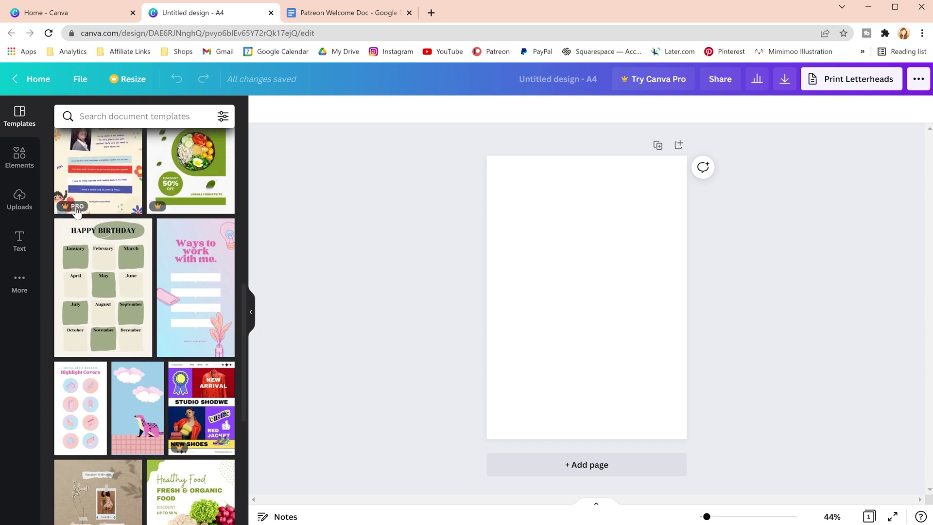
# Rename the design title to 'Explainer Document'.
pyautogui.click(542, 80)
pyautogui.press('BackSpace')
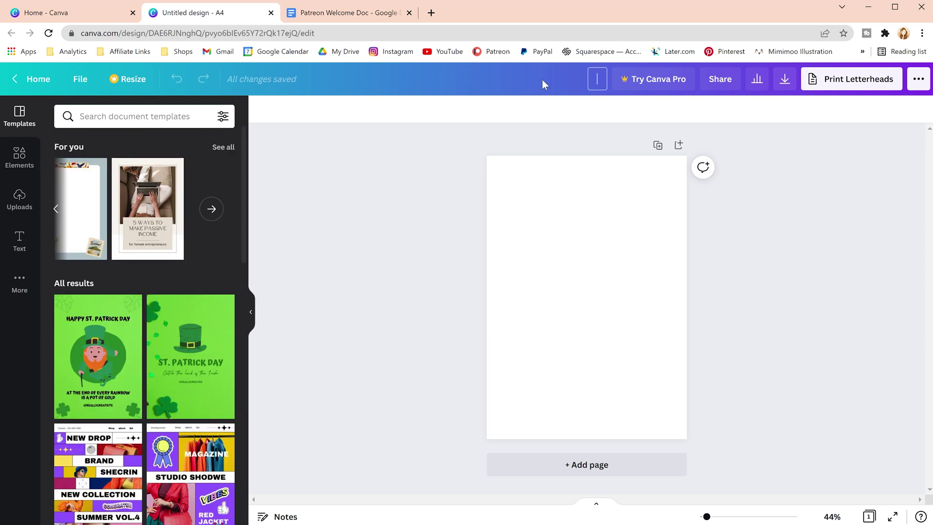
pyautogui.write('Explainer Document')
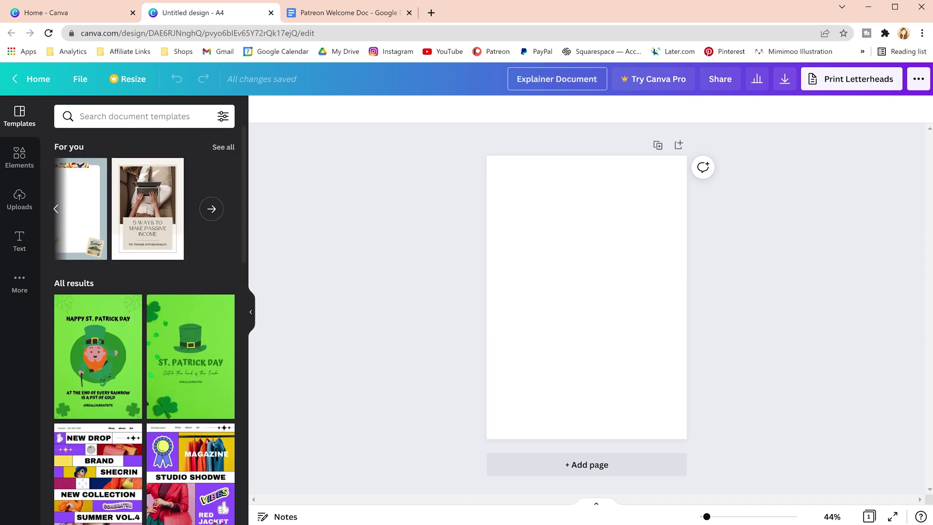
pyautogui.click(471, 191)
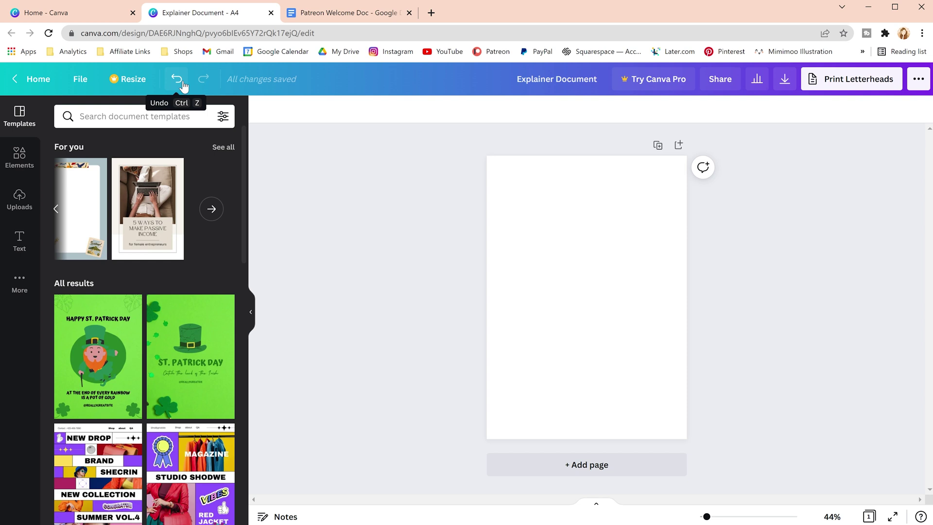
# Browse the Elements panel's lines and shapes, graphics, frames and grids collections.
pyautogui.click(20, 157)
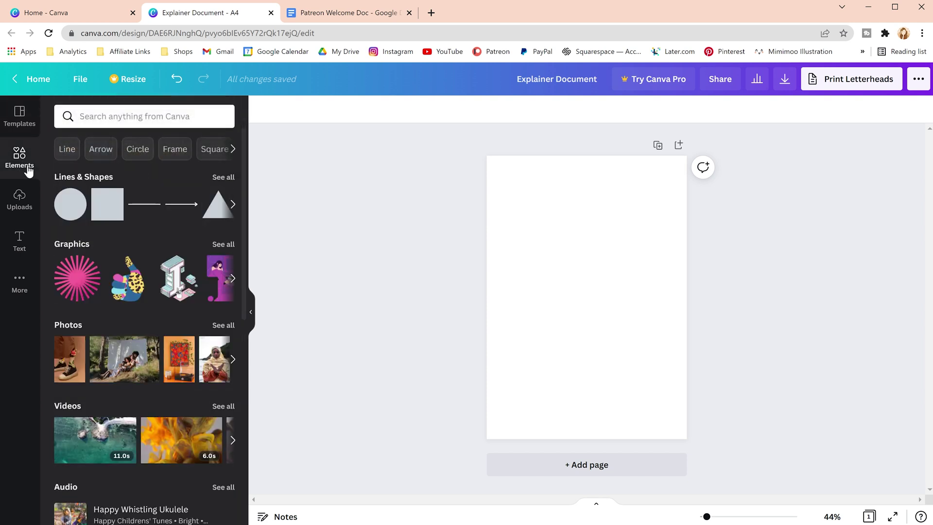
pyautogui.click(232, 204)
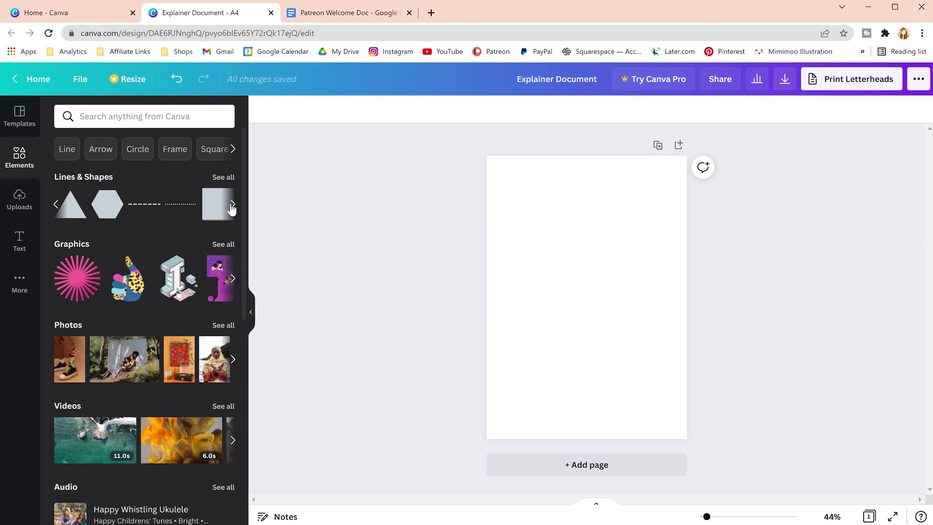
pyautogui.click(234, 287)
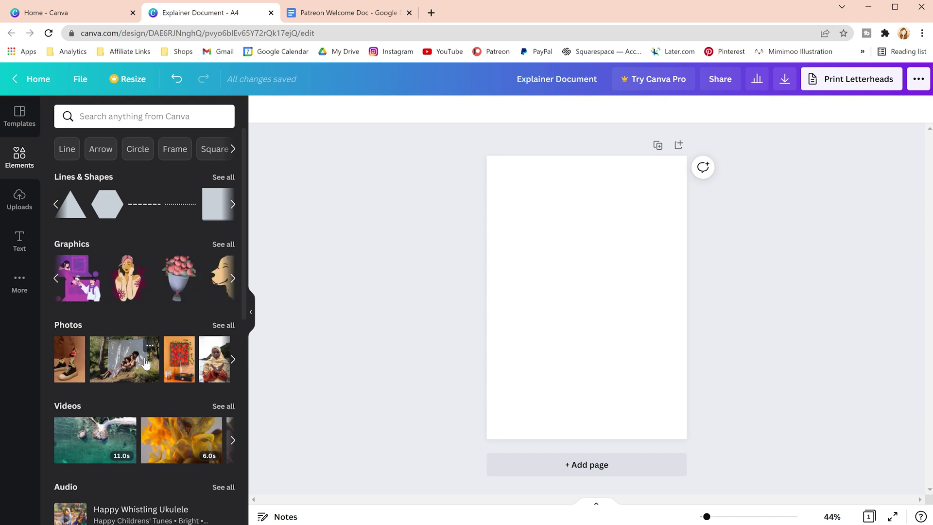
pyautogui.scroll(-3, 150, 423)
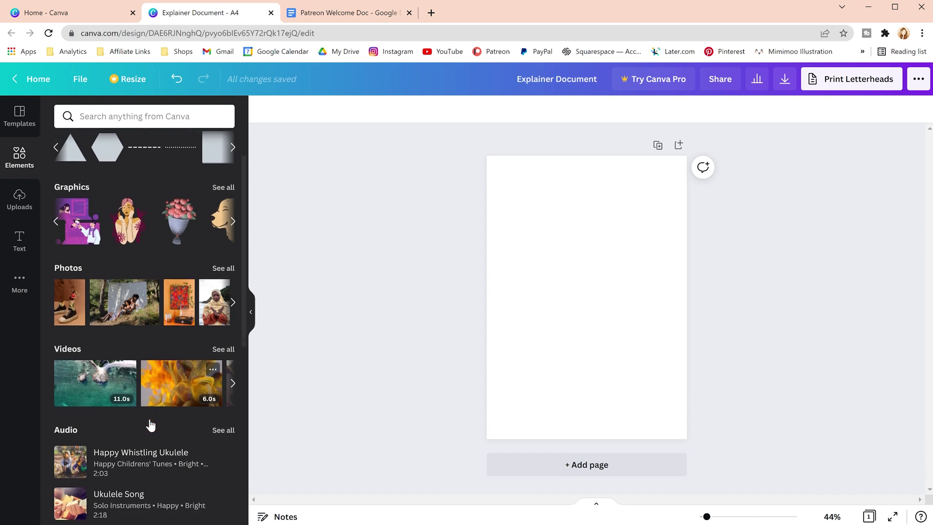
pyautogui.scroll(-5, 150, 424)
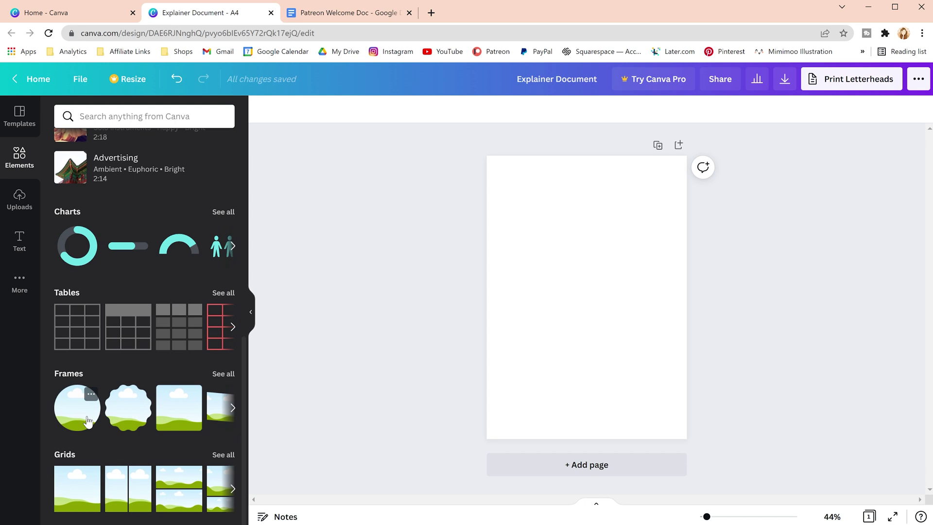
pyautogui.click(232, 410)
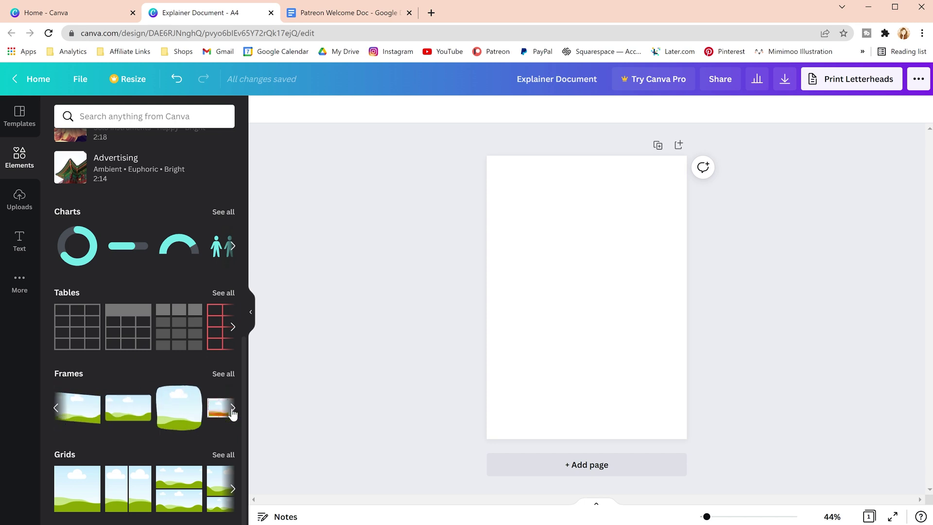
pyautogui.click(232, 489)
pyautogui.click(232, 411)
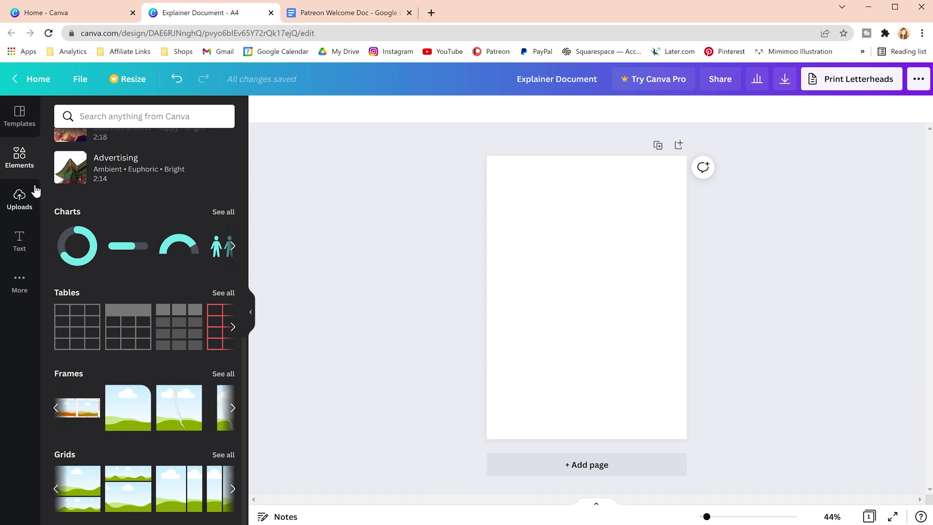
# Open the Uploads panel after a brief look at the Text panel.
pyautogui.click(23, 206)
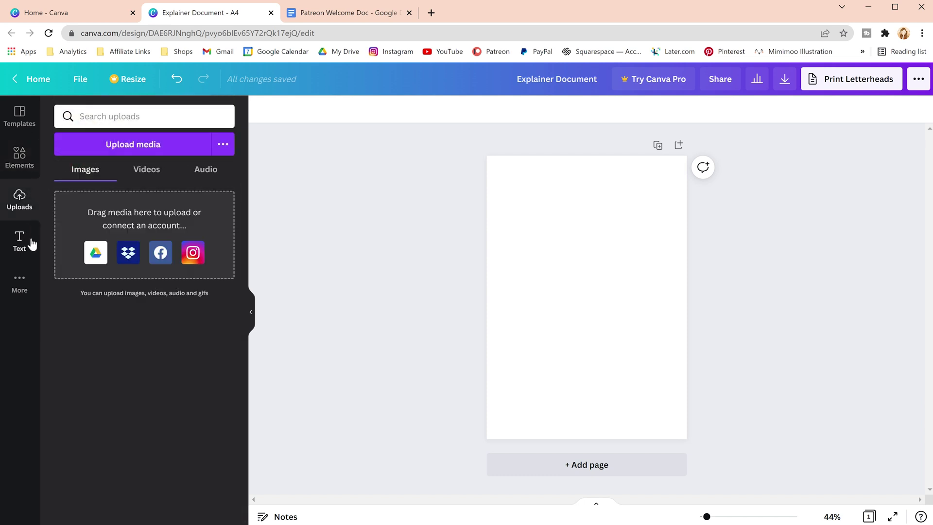
pyautogui.click(32, 244)
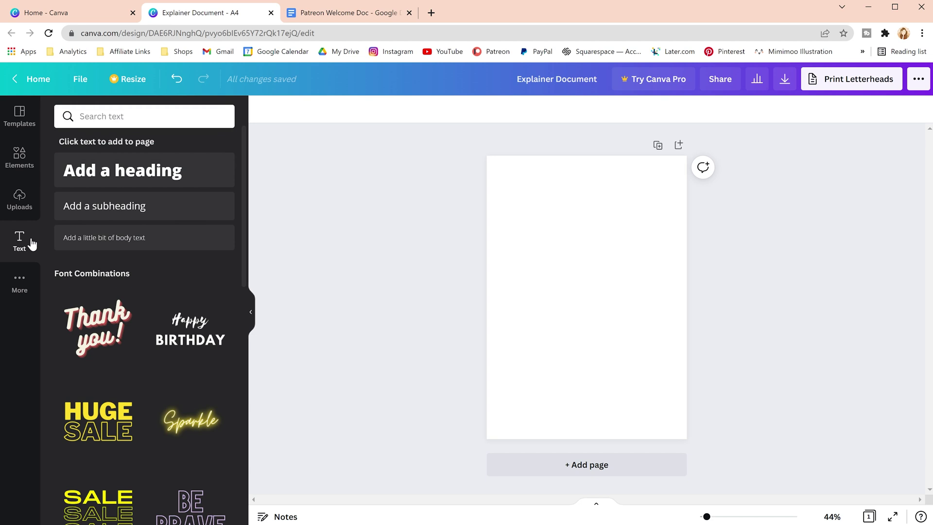
pyautogui.click(32, 209)
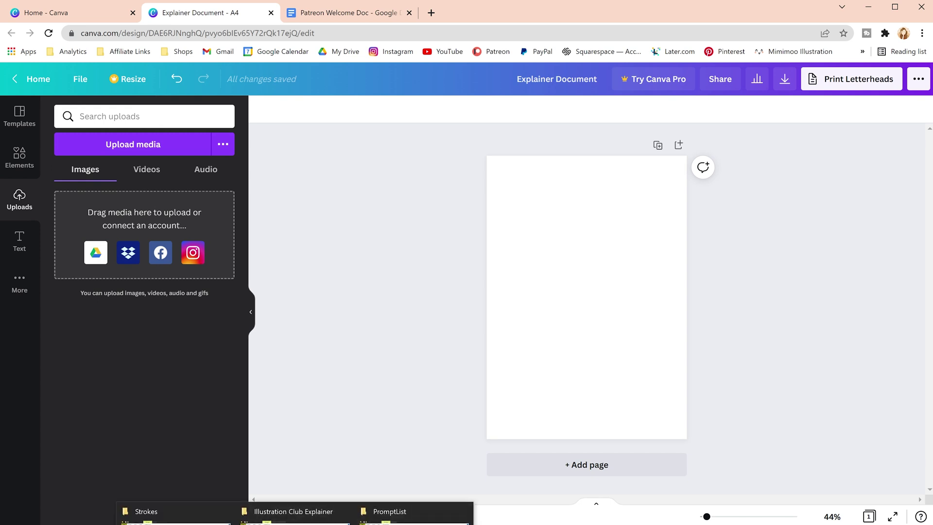
# Glance at the Illustration Club Explainer folder, then switch to Text Splodges.psd in Photoshop.
pyautogui.click(293, 515)
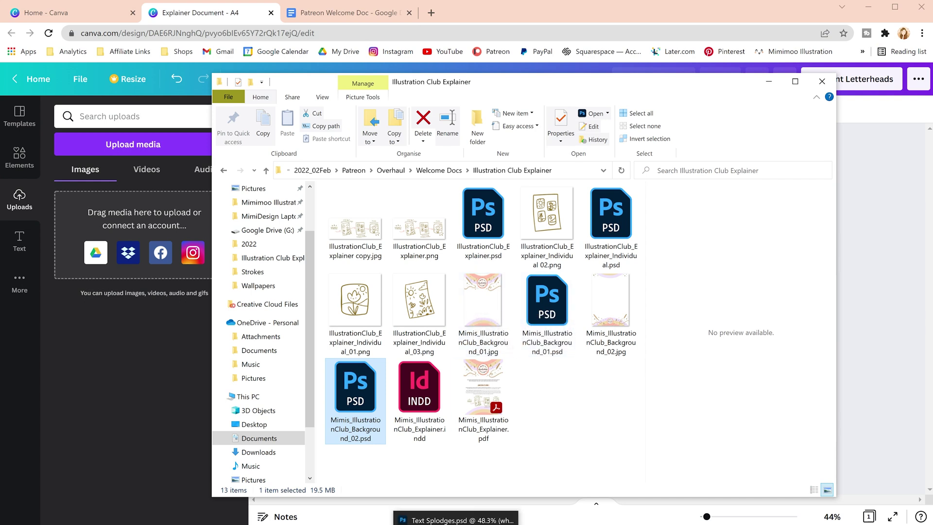
pyautogui.click(456, 519)
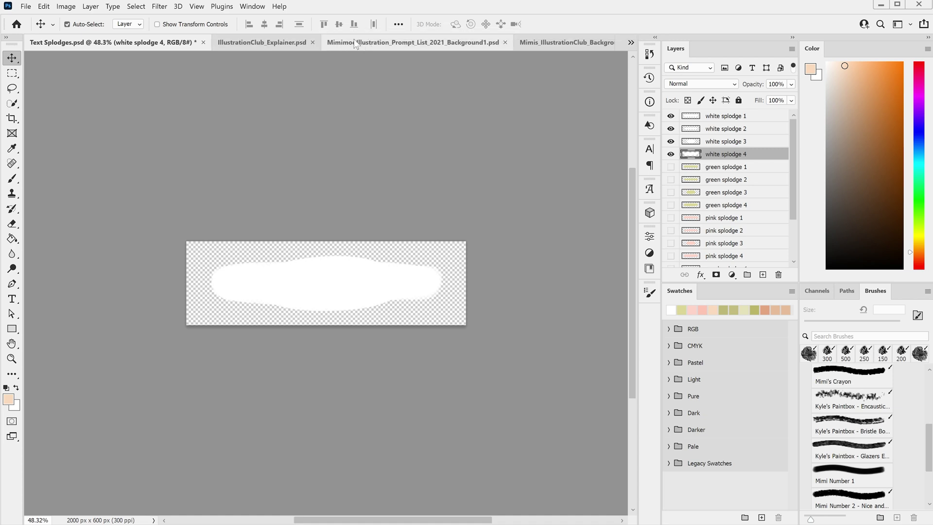
# Switch to Mimis_IllustrationClub_Background_01.psd and fit the whole page in the window.
pyautogui.click(559, 42)
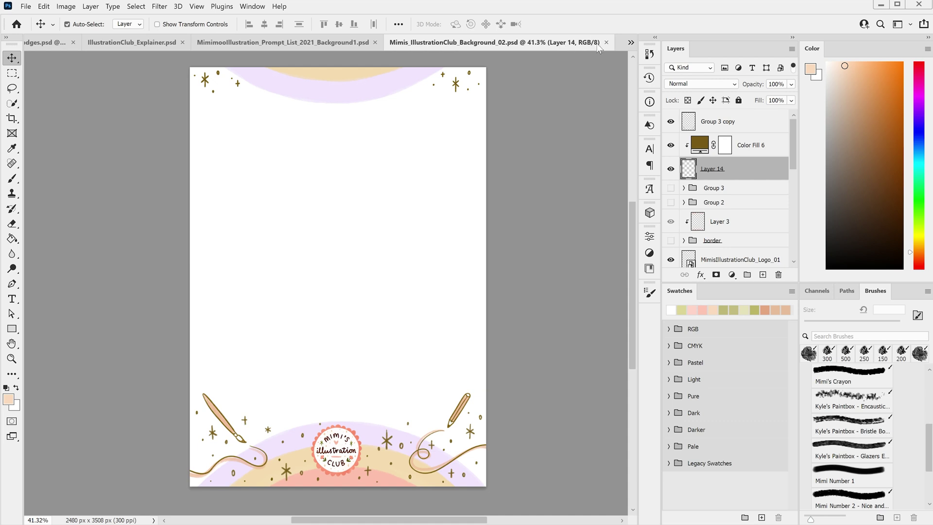
pyautogui.click(631, 43)
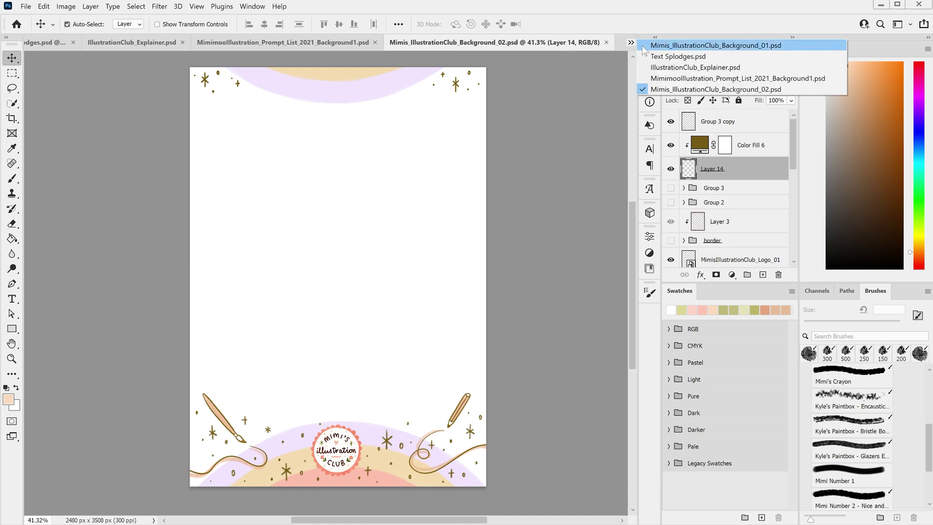
pyautogui.click(646, 46)
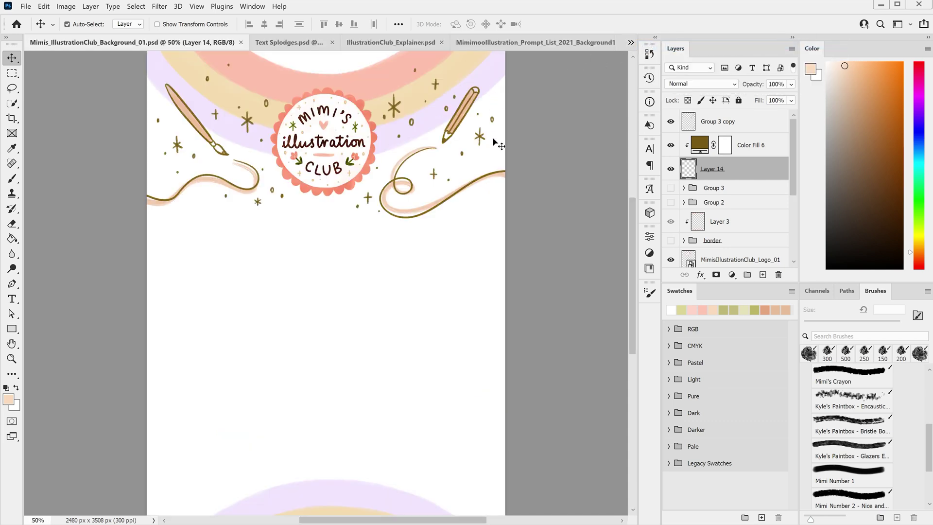
pyautogui.hotkey('ctrl', '0')
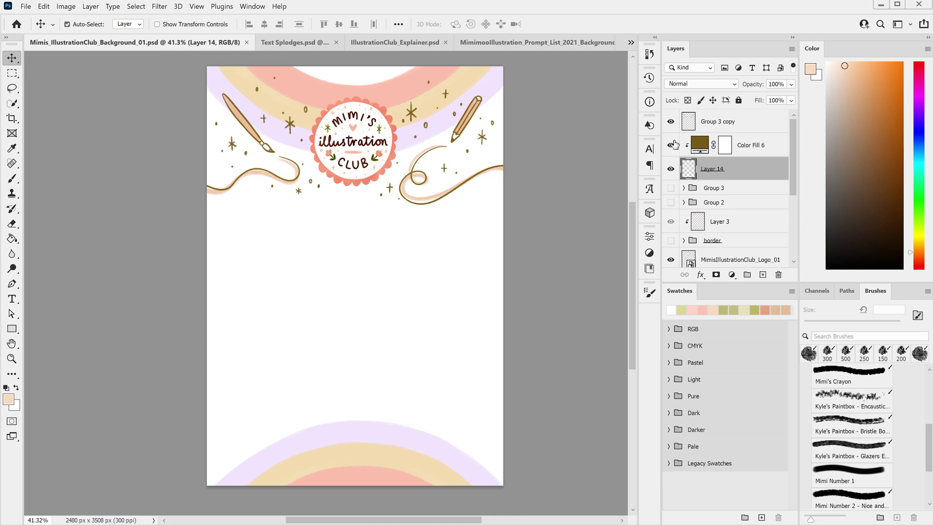
# Toggle the artwork, bottom rainbow and logo badge layers off and back on to check them.
pyautogui.click(671, 123)
pyautogui.click(670, 124)
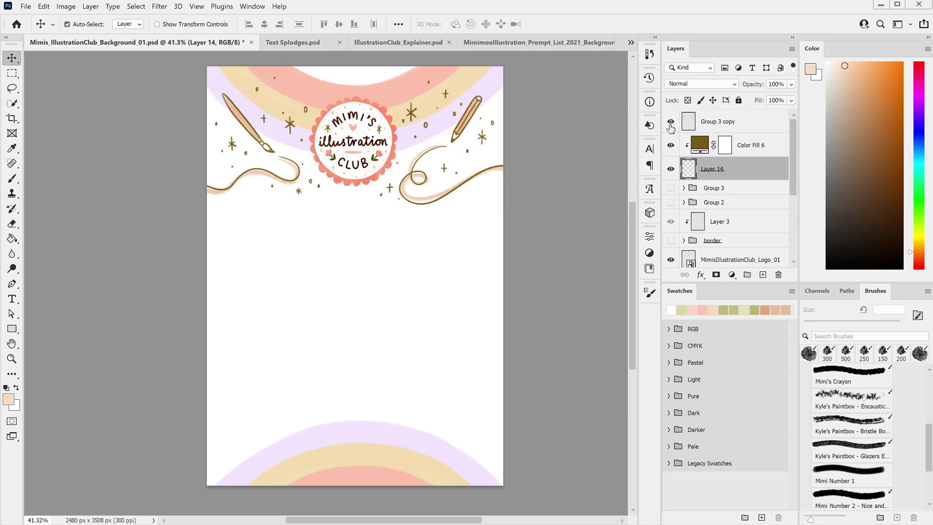
pyautogui.scroll(-4, 702, 177)
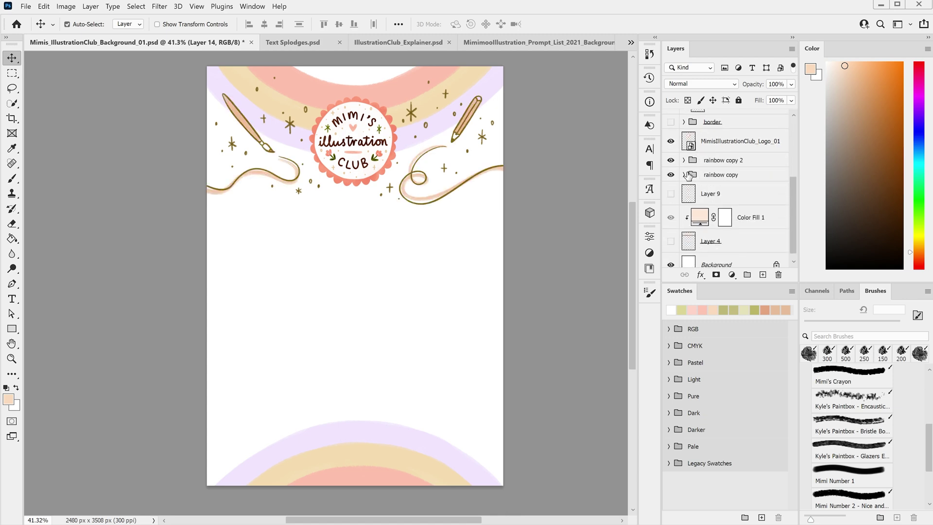
pyautogui.click(671, 161)
pyautogui.click(671, 160)
pyautogui.click(669, 146)
pyautogui.click(671, 141)
# Upload Background_01.jpg from the Illustration Club Explainer folder and place it on page 1.
pyautogui.click(423, 511)
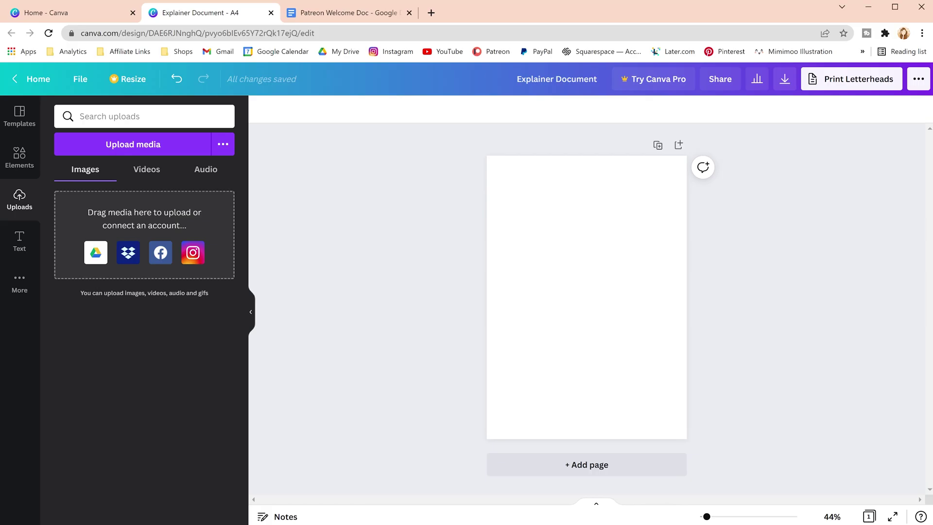
pyautogui.moveTo(295, 523)
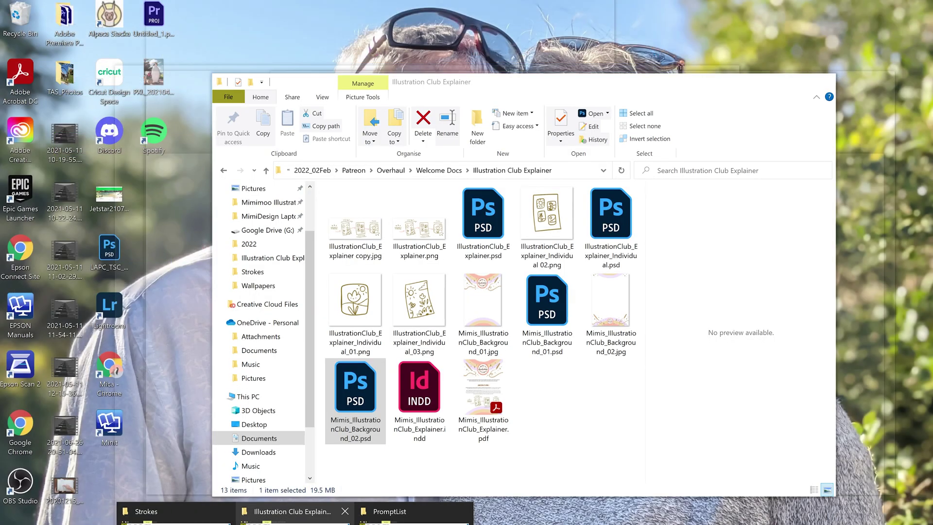
pyautogui.click(295, 515)
pyautogui.click(484, 328)
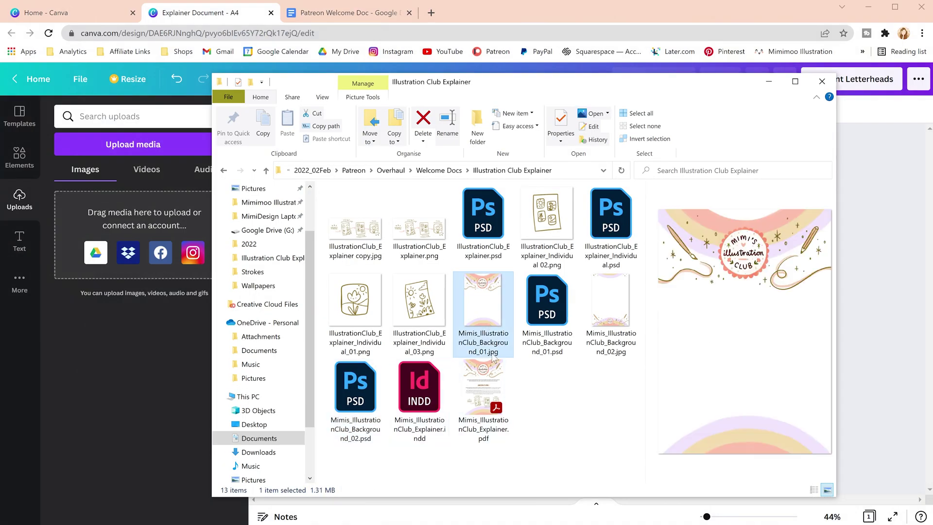
pyautogui.moveTo(491, 315); pyautogui.dragTo(156, 220)
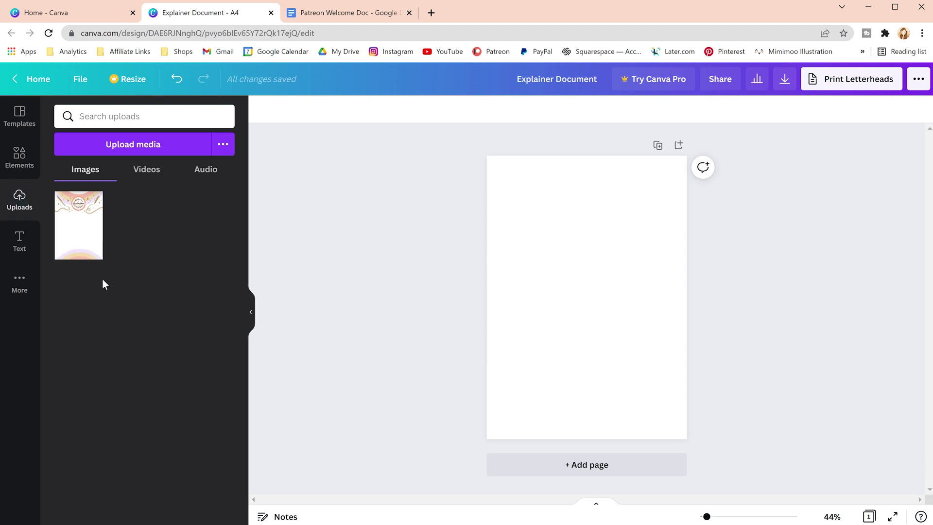
pyautogui.moveTo(83, 231); pyautogui.dragTo(492, 265)
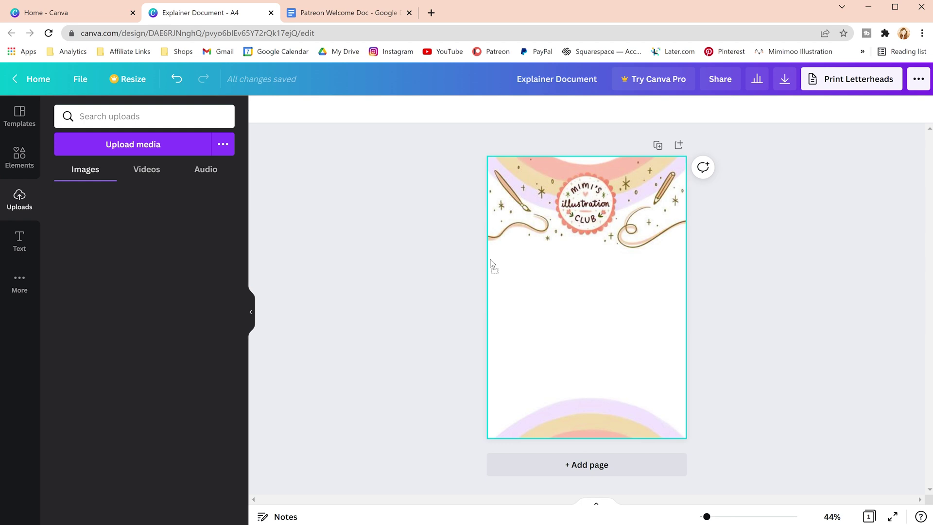
# Nudge the letterhead image so it sits as page 1's full-page background.
pyautogui.moveTo(492, 265)
pyautogui.mouseDown()
pyautogui.moveTo(634, 285)
pyautogui.moveTo(495, 271)
pyautogui.mouseUp()
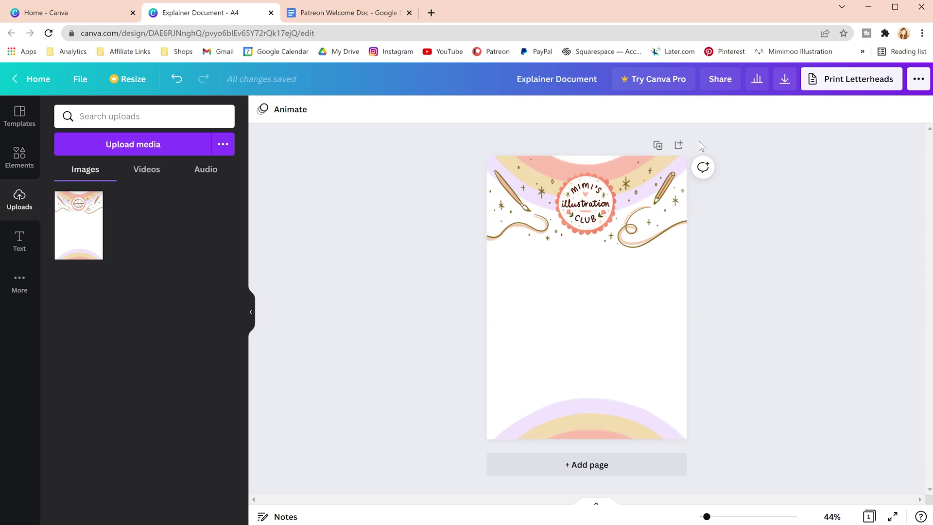
# Add a blank page 2 below the letterhead page, then scroll back up to page 1.
pyautogui.click(678, 145)
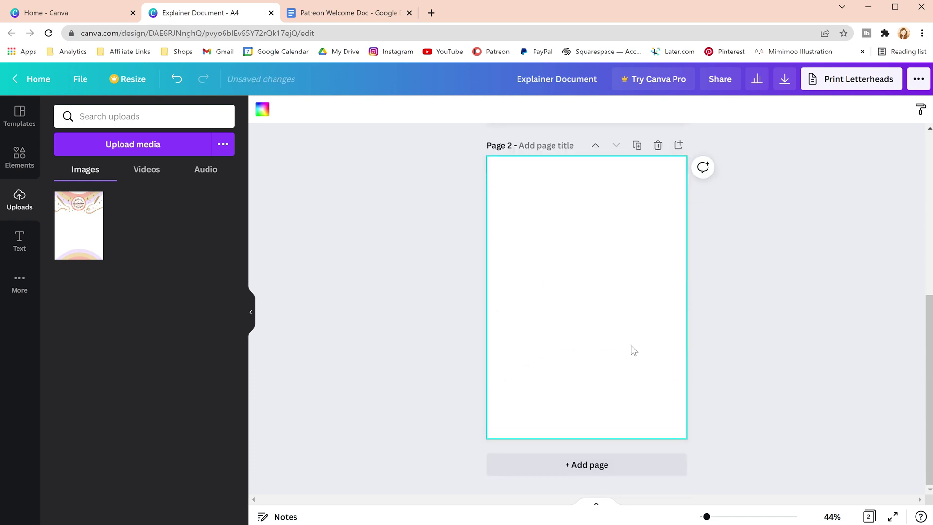
pyautogui.scroll(1, 631, 350)
pyautogui.scroll(1, 618, 328)
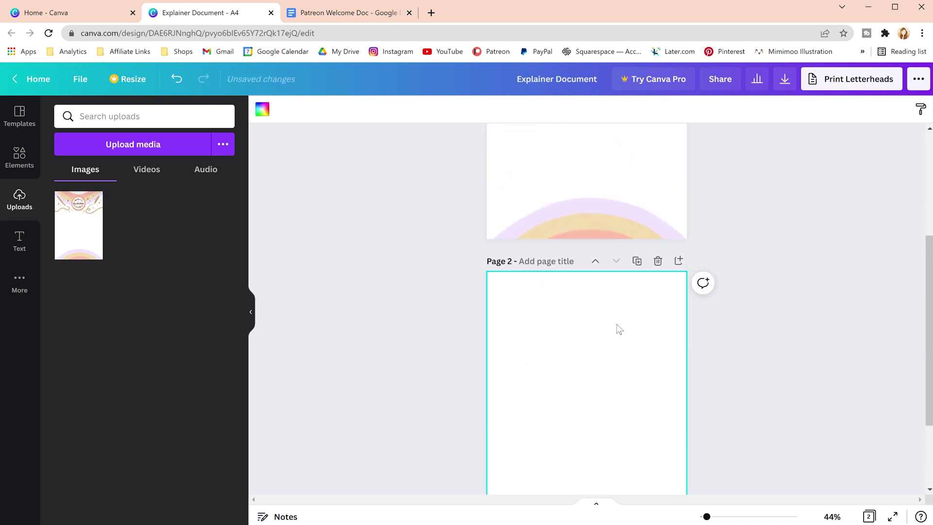
pyautogui.scroll(3, 619, 329)
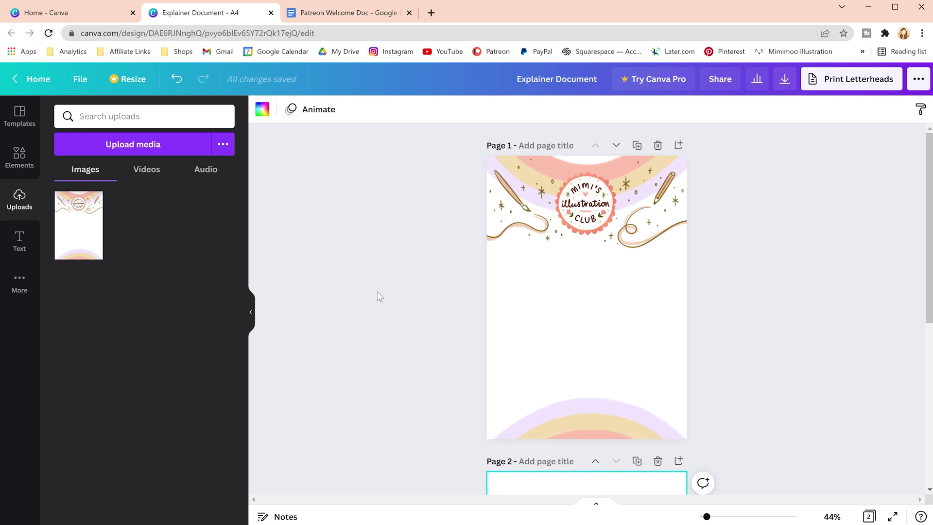
pyautogui.click(350, 16)
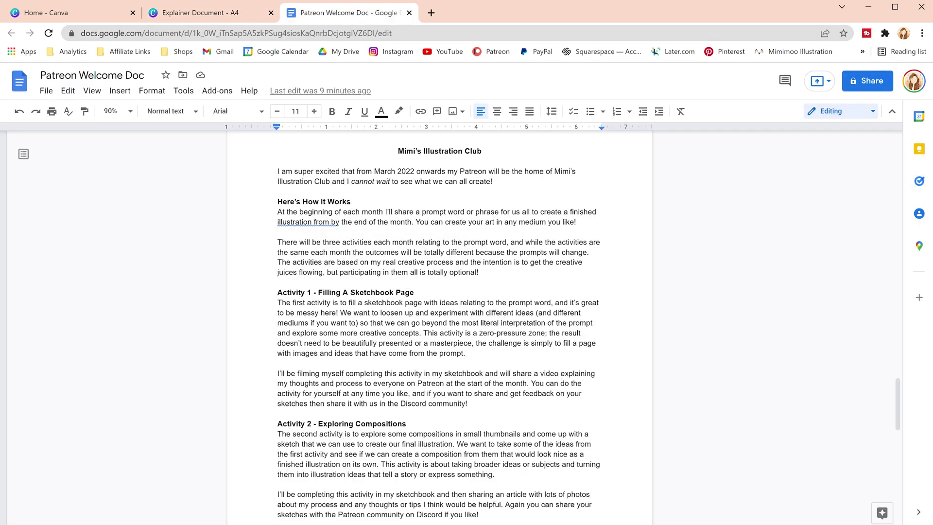
pyautogui.scroll(-6, 440, 323)
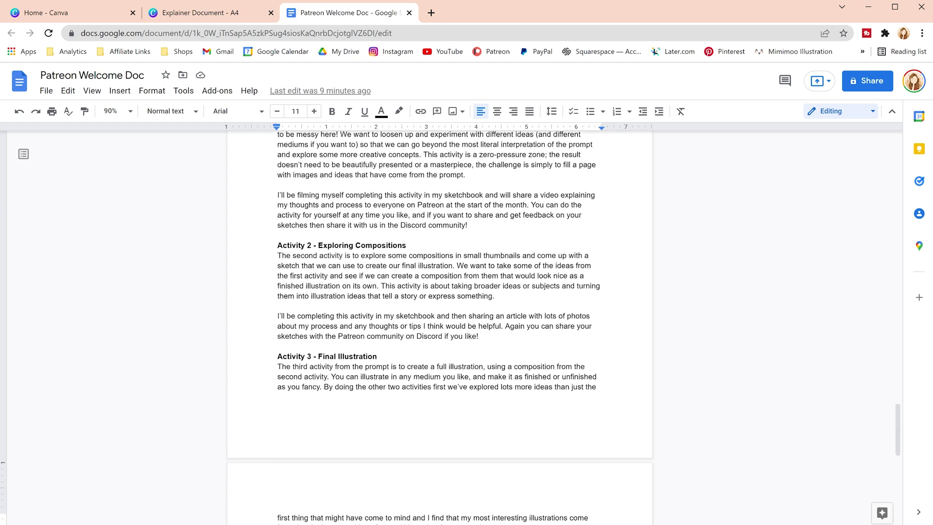
pyautogui.scroll(-6, 440, 315)
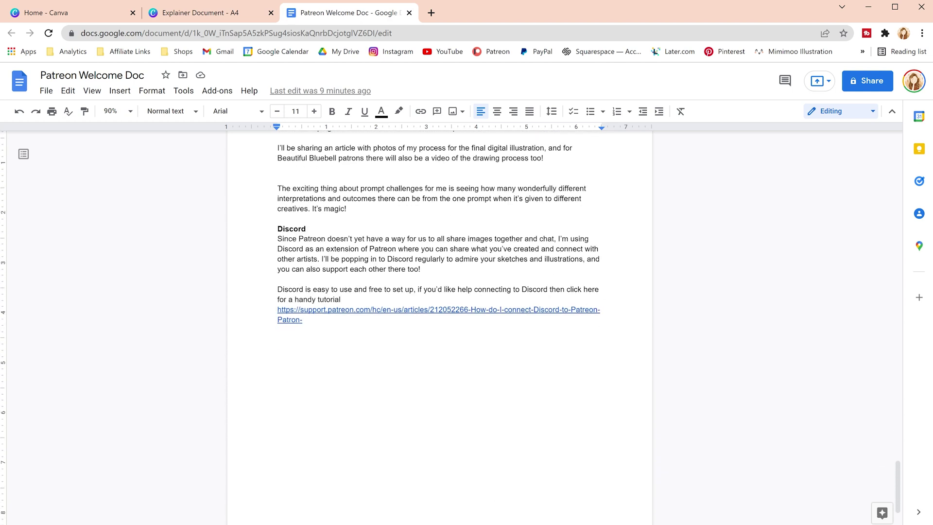
pyautogui.scroll(10, 440, 316)
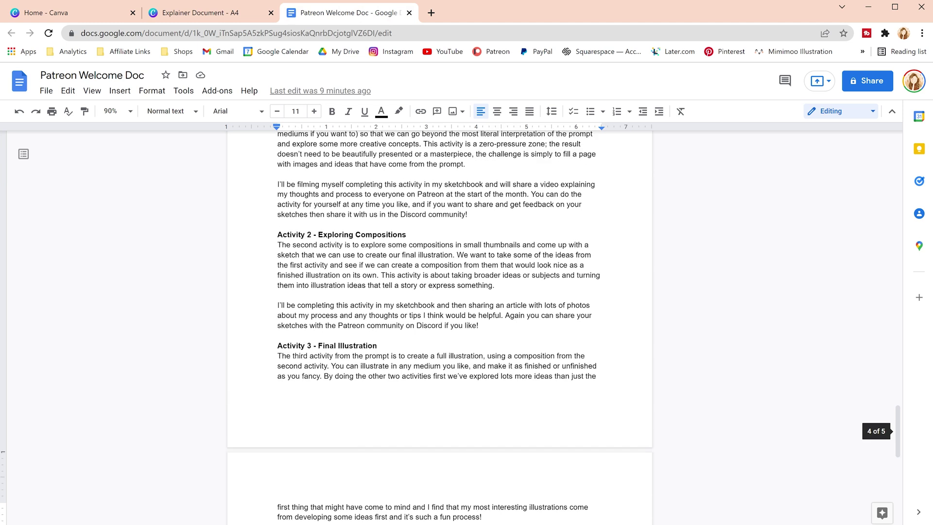
pyautogui.scroll(2, 440, 323)
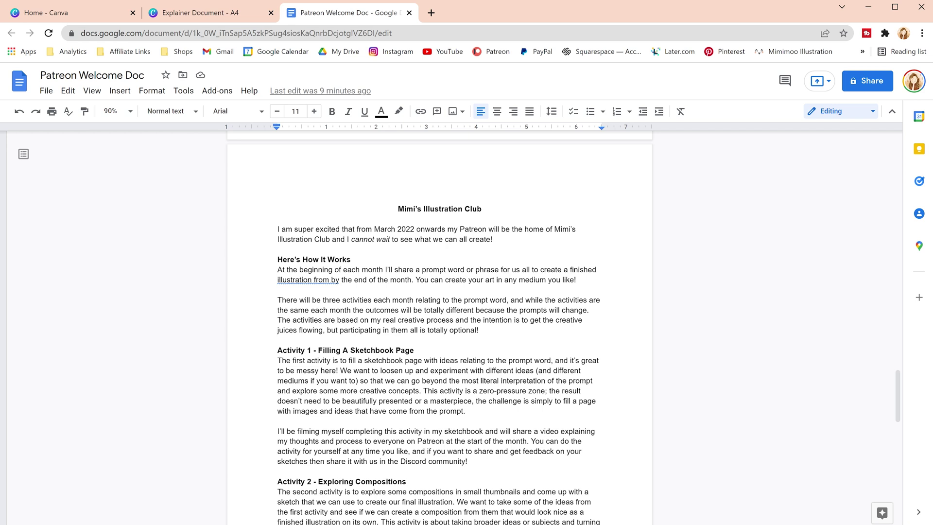
pyautogui.moveTo(492, 239); pyautogui.dragTo(277, 229)
pyautogui.hotkey('ctrl', 'c')
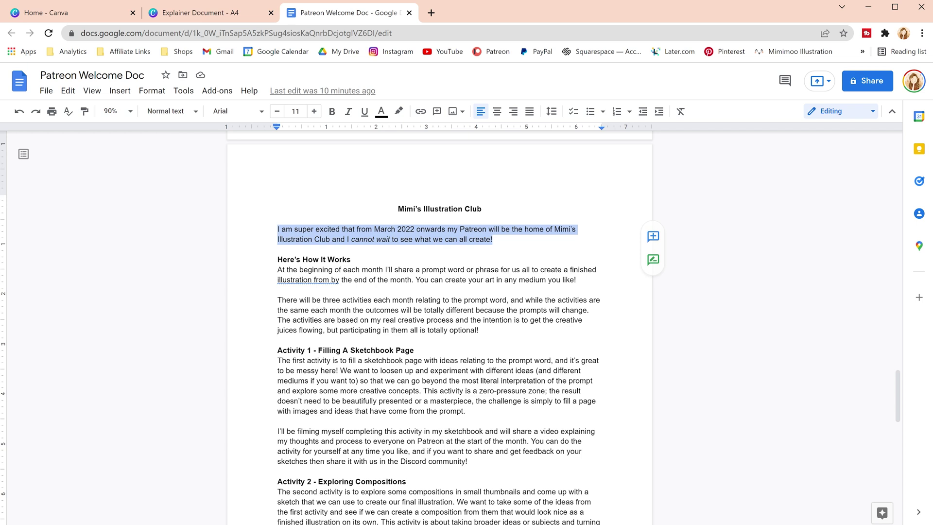
pyautogui.click(206, 14)
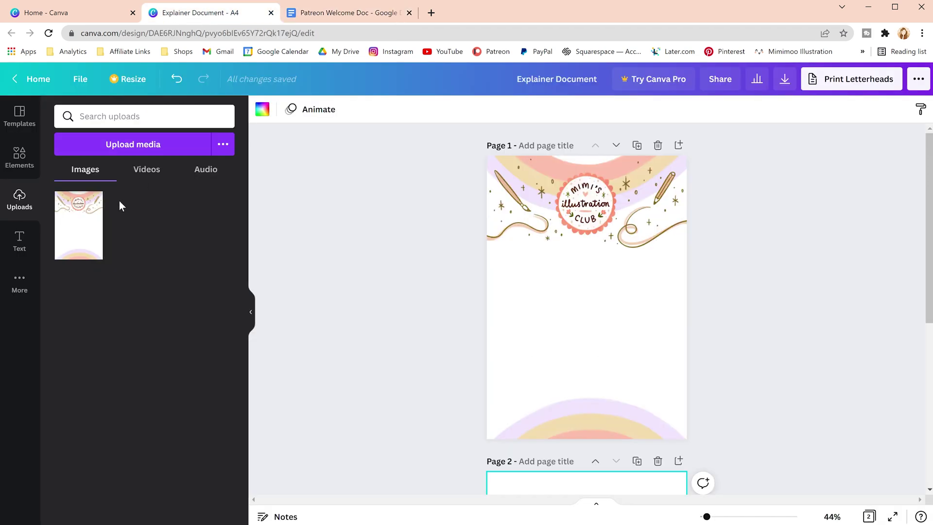
# Add an 'Add a subheading' text box to page 1 and browse the font list.
pyautogui.click(28, 240)
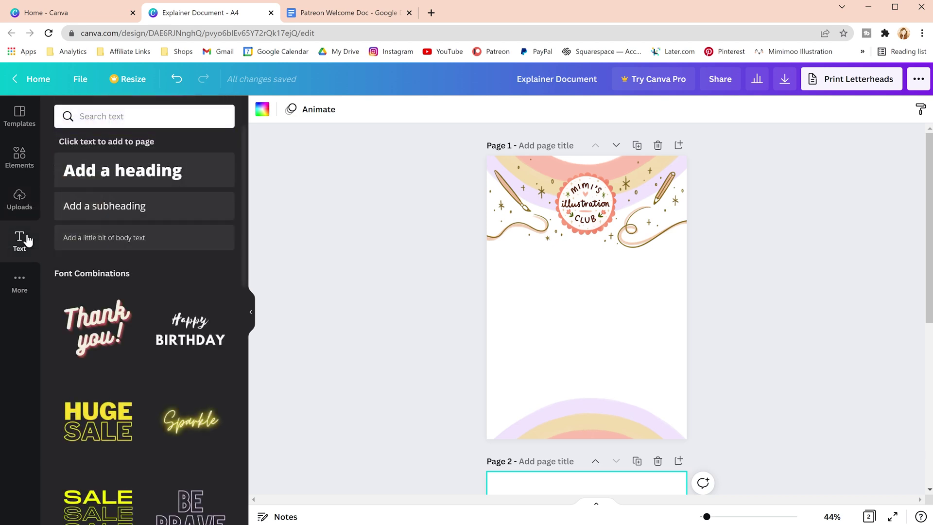
pyautogui.click(187, 213)
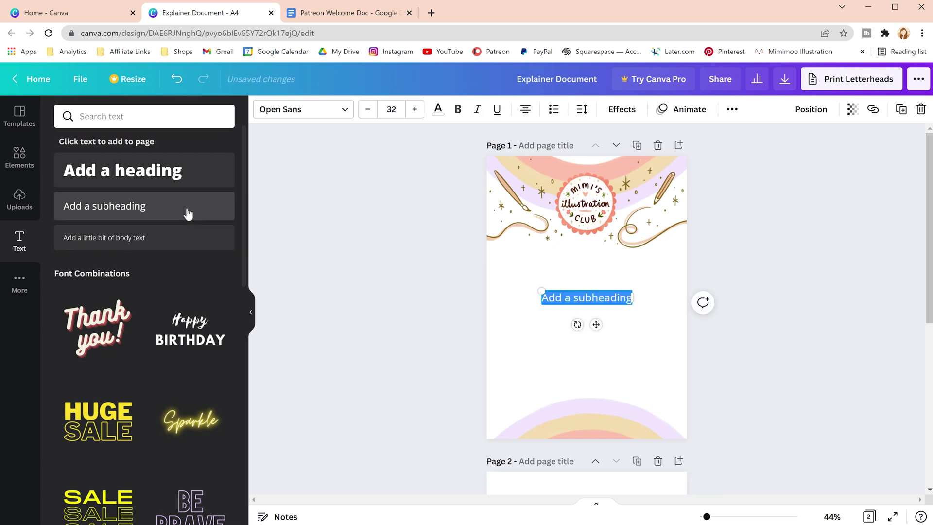
pyautogui.click(348, 111)
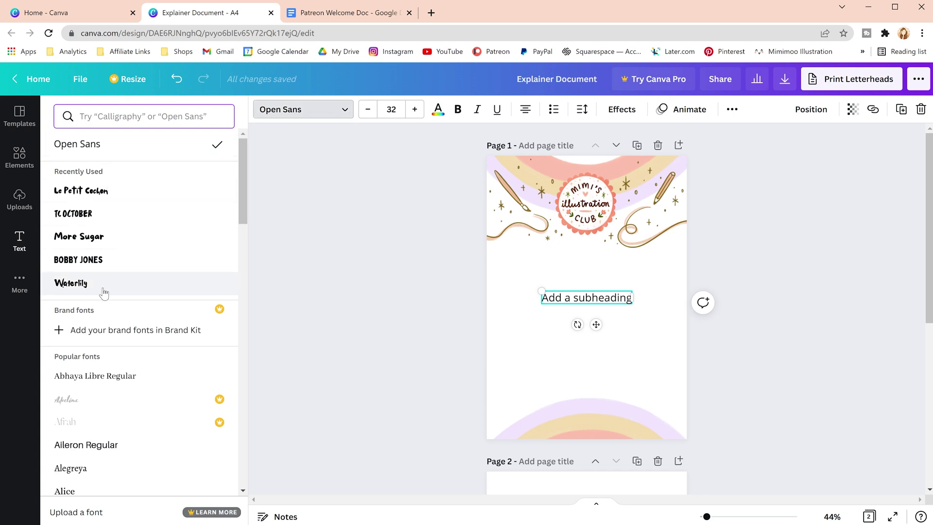
pyautogui.scroll(-12, 104, 293)
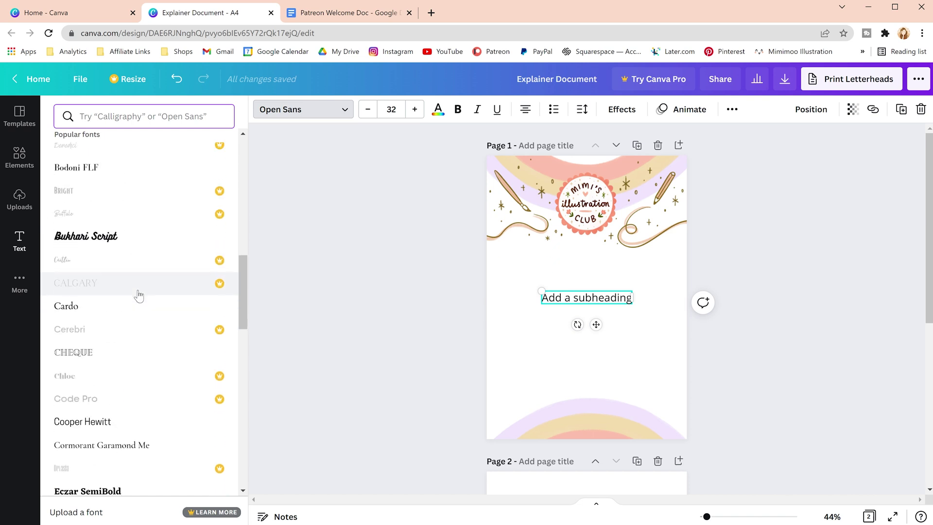
pyautogui.scroll(12, 139, 295)
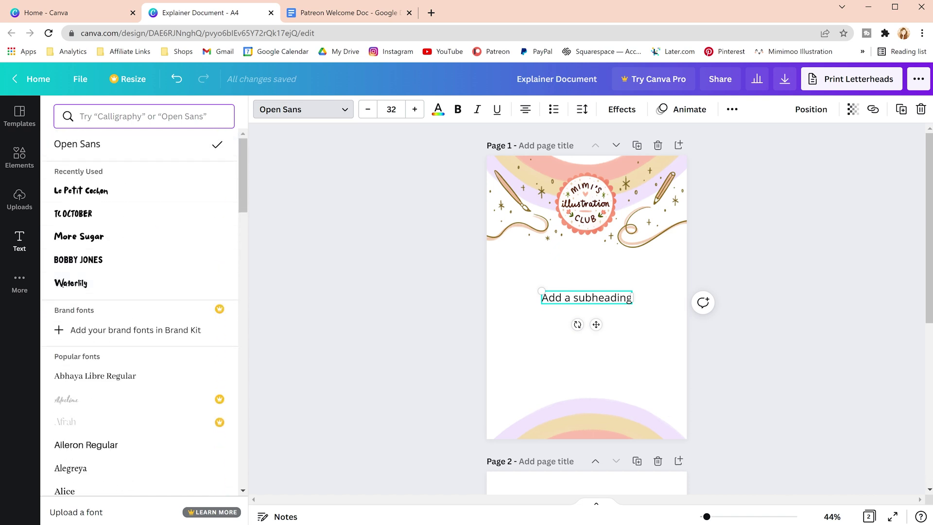
pyautogui.scroll(-5, 160, 141)
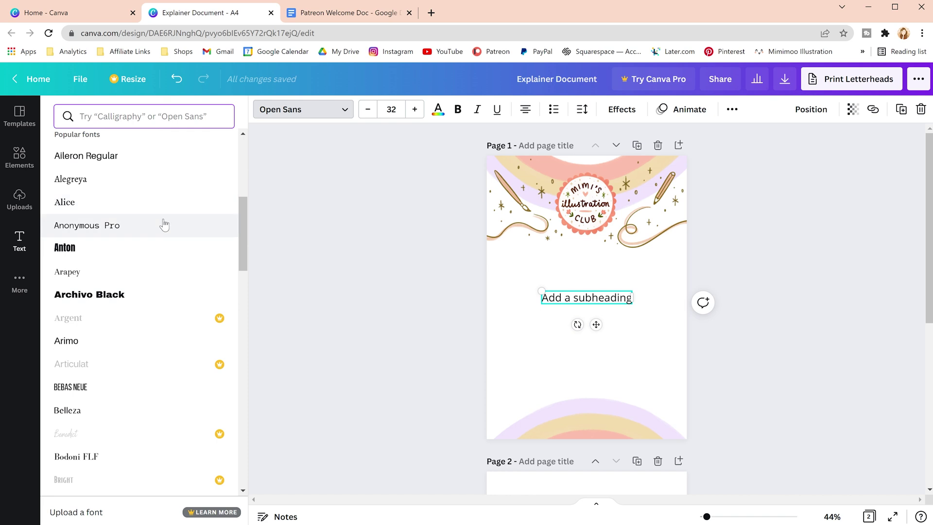
pyautogui.scroll(-18, 164, 225)
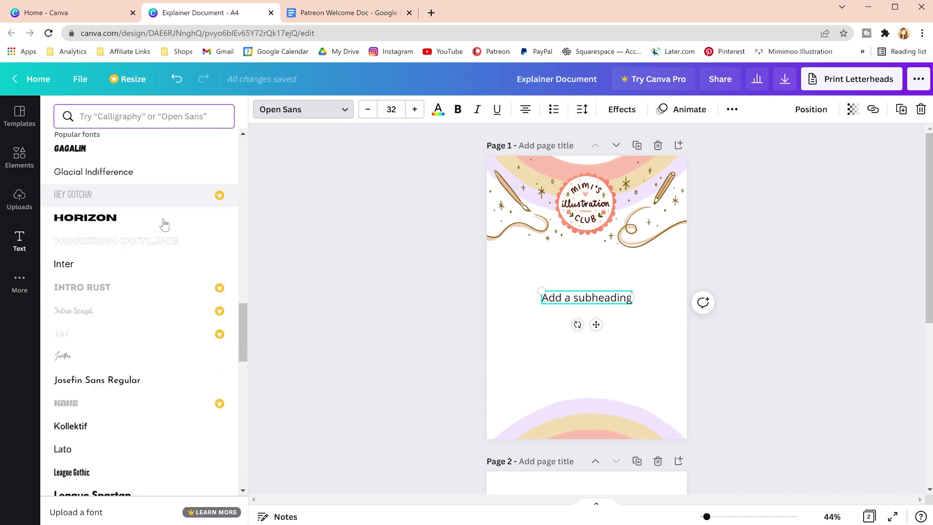
pyautogui.scroll(-3, 164, 225)
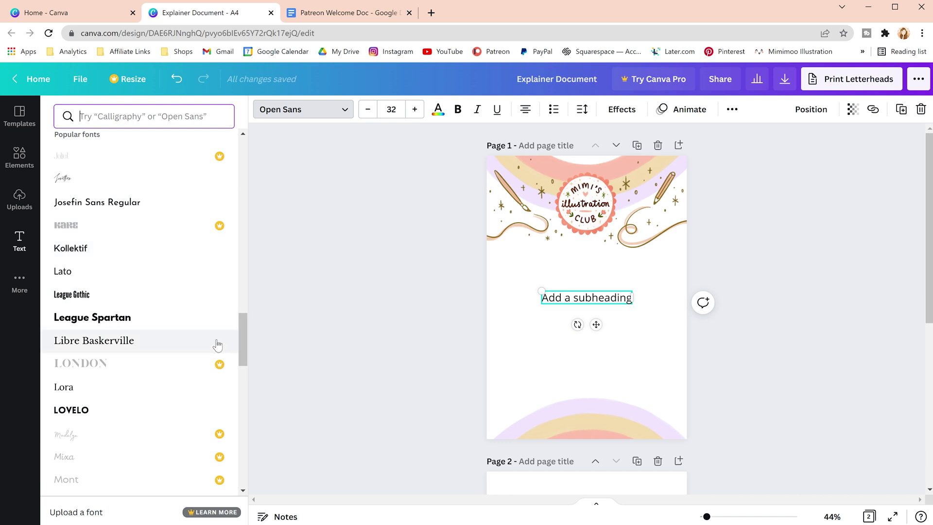
# Try Lato, Lora and Montserrat, then set the subheading font to Roboto.
pyautogui.click(137, 274)
pyautogui.scroll(-2, 136, 273)
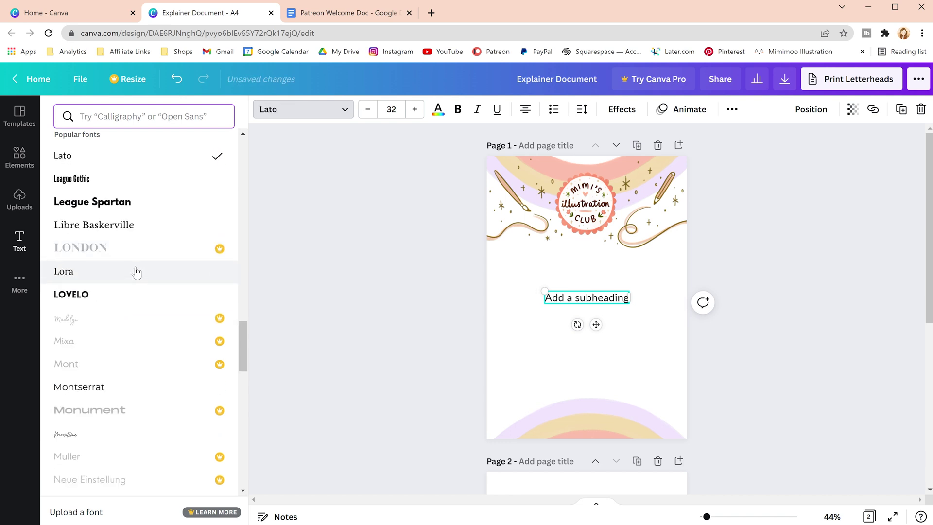
pyautogui.click(137, 271)
pyautogui.scroll(-2, 137, 273)
pyautogui.click(136, 271)
pyautogui.scroll(-5, 137, 273)
pyautogui.scroll(-6, 136, 273)
pyautogui.click(150, 261)
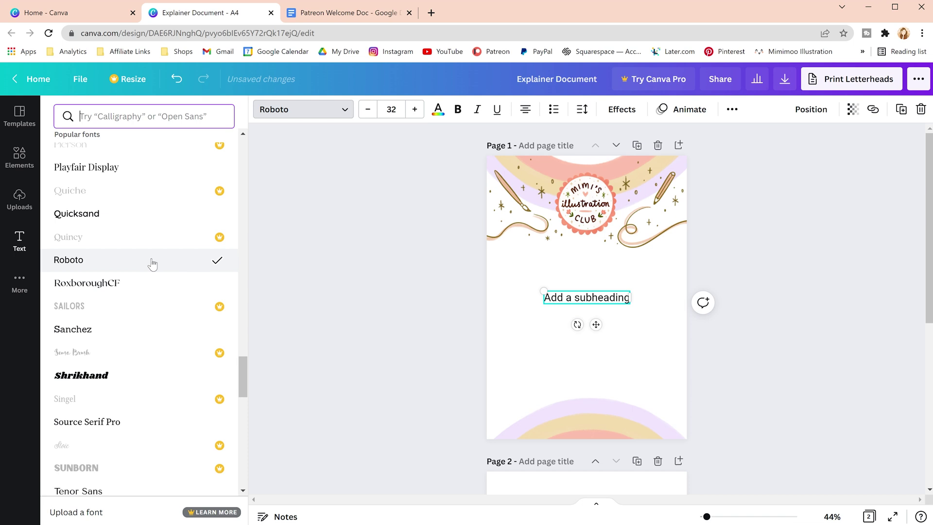
# Shrink the subheading's font size down to 19.
pyautogui.click(368, 110)
pyautogui.click(368, 109)
pyautogui.click(368, 109)
pyautogui.click(368, 110)
pyautogui.click(368, 109)
pyautogui.click(368, 110)
pyautogui.click(368, 109)
pyautogui.click(368, 110)
pyautogui.click(368, 109)
pyautogui.click(368, 109)
pyautogui.click(368, 109)
pyautogui.click(368, 109)
pyautogui.click(368, 109)
pyautogui.click(368, 109)
pyautogui.click(368, 110)
pyautogui.click(368, 109)
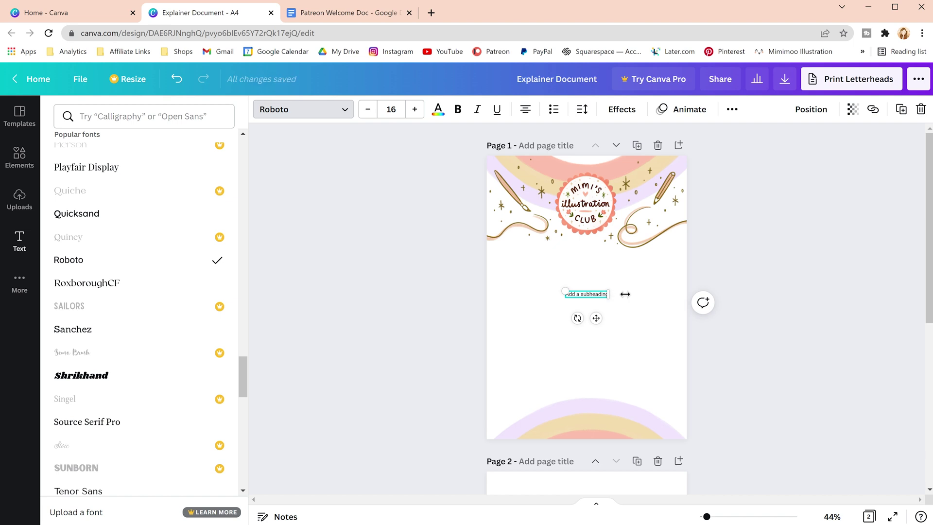
# Widen the box, paste the welcome paragraph over the placeholder, and move it under the header art.
pyautogui.moveTo(630, 298); pyautogui.dragTo(684, 290)
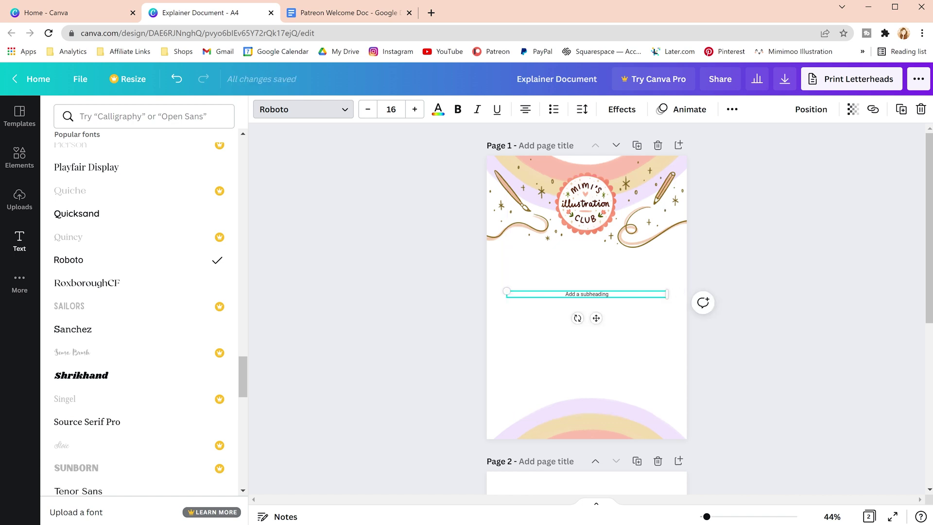
pyautogui.doubleClick(594, 294)
pyautogui.press('BackSpace')
pyautogui.hotkey('ctrl', 'v')
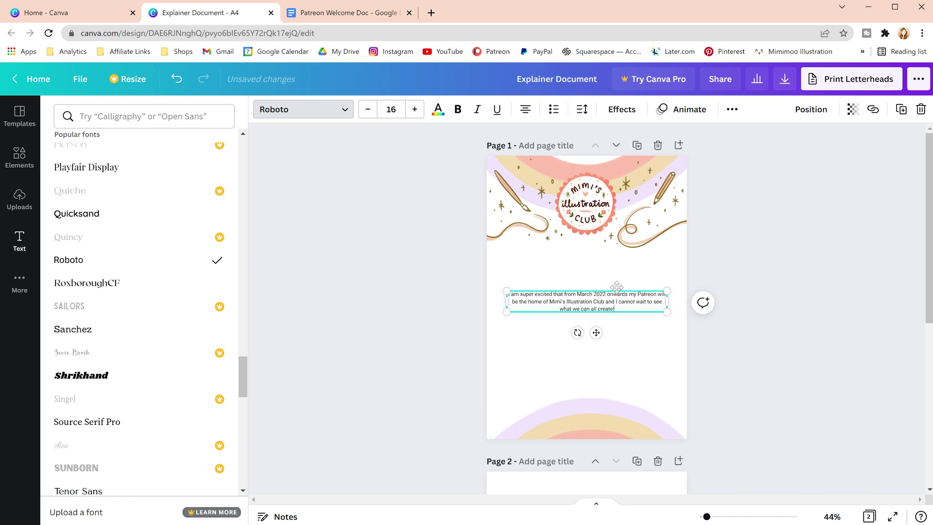
pyautogui.moveTo(616, 290); pyautogui.dragTo(618, 253)
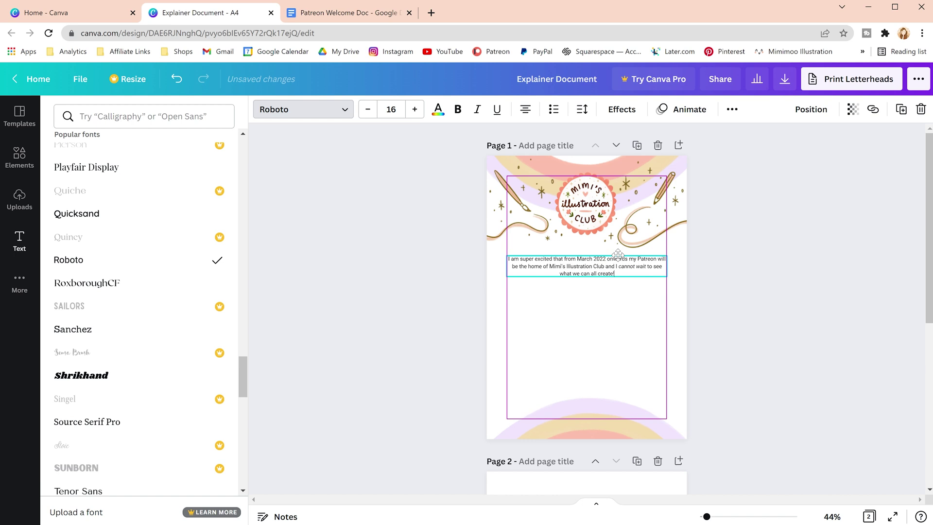
# Reduce the paragraph to size 15 and keep it centre-aligned.
pyautogui.moveTo(617, 253); pyautogui.dragTo(618, 253)
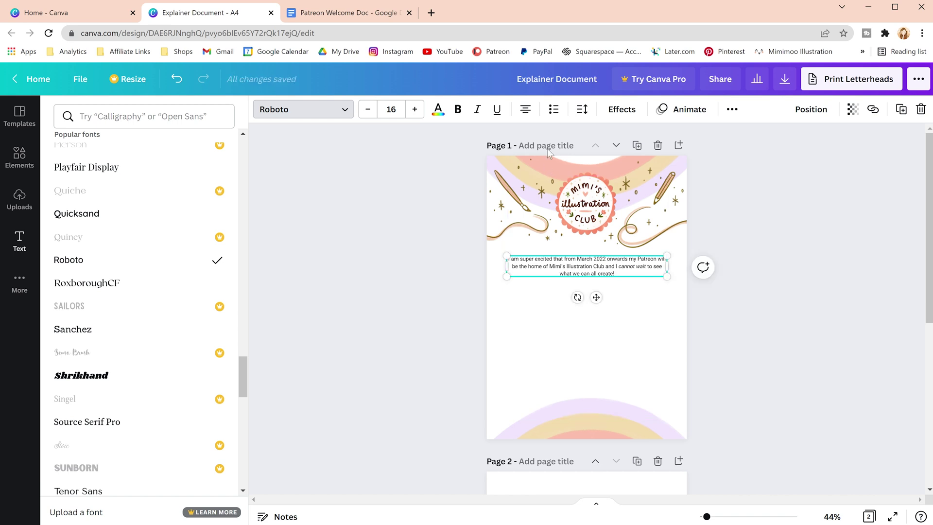
pyautogui.click(368, 109)
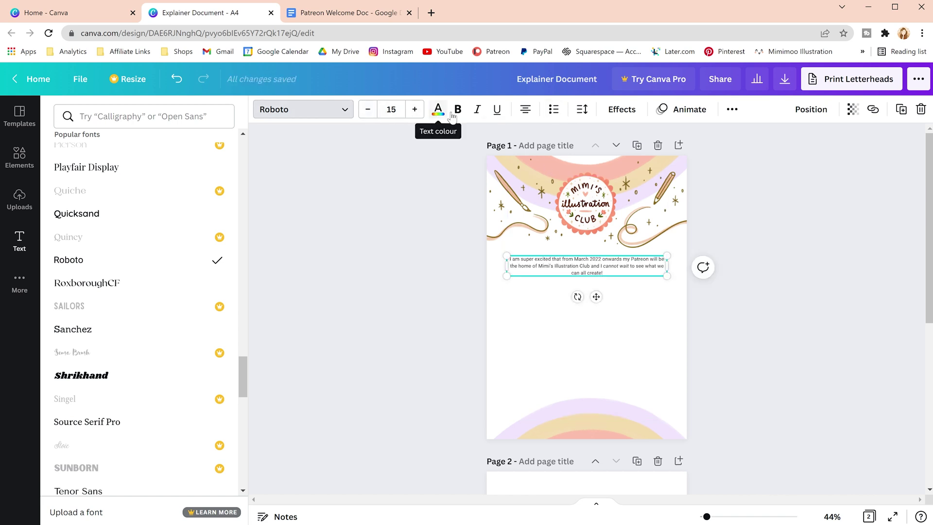
pyautogui.click(525, 112)
pyautogui.click(525, 112)
pyautogui.click(525, 112)
pyautogui.click(525, 112)
# Experiment with the paragraph's line spacing, trying 1.11 and 1.
pyautogui.click(587, 113)
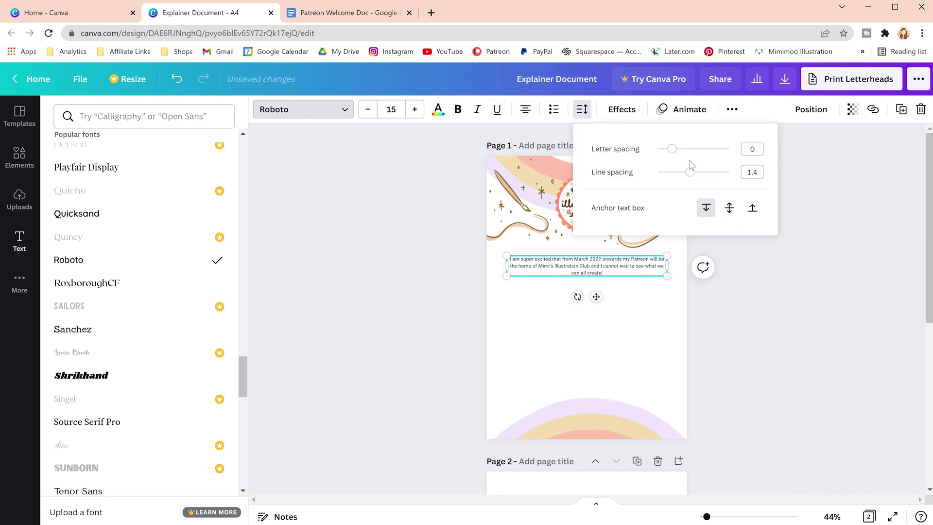
pyautogui.moveTo(695, 172); pyautogui.dragTo(679, 172)
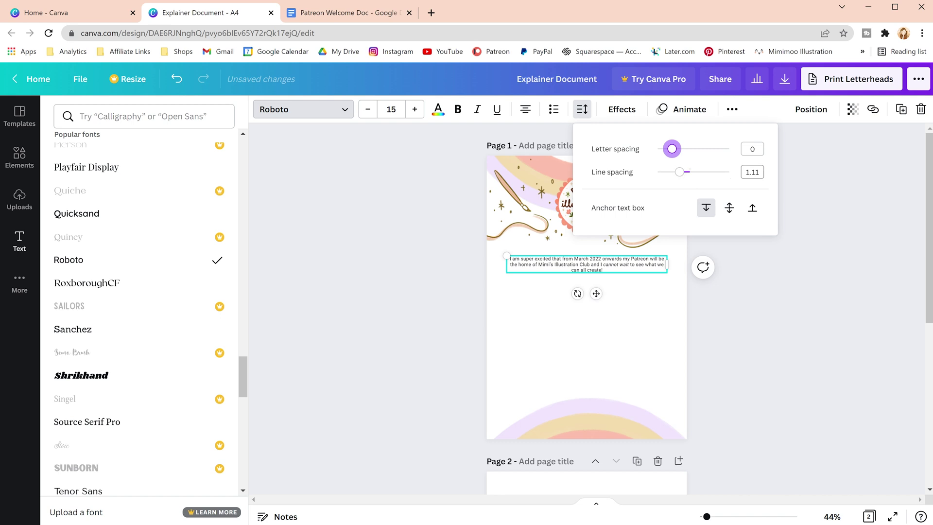
pyautogui.click(582, 110)
pyautogui.click(582, 109)
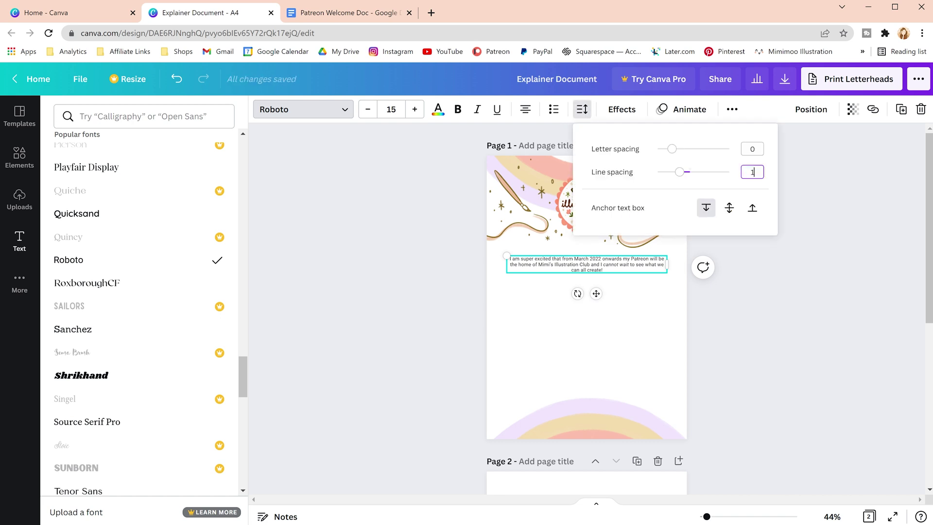
pyautogui.click(583, 112)
pyautogui.click(643, 291)
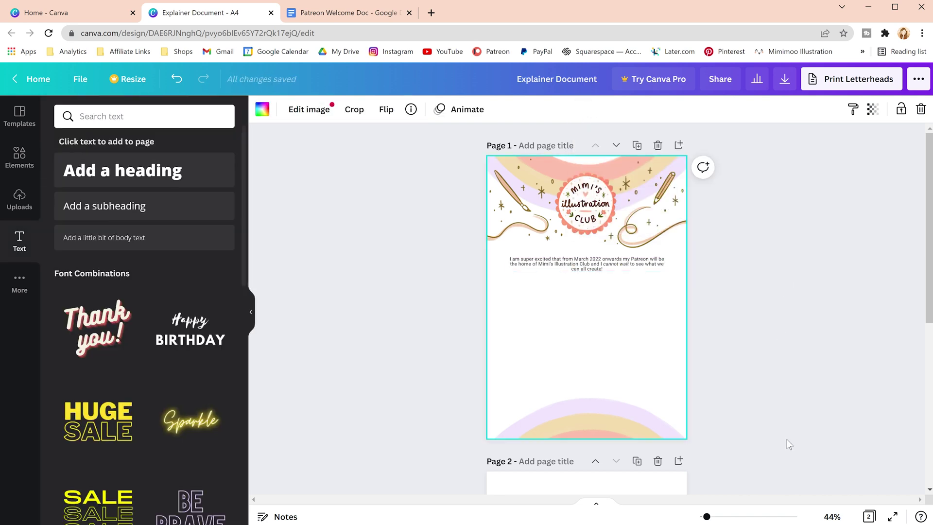
# Zoom to 71%, then set the paragraph to 1.2 line spacing and size 13.
pyautogui.moveTo(706, 517); pyautogui.dragTo(712, 517)
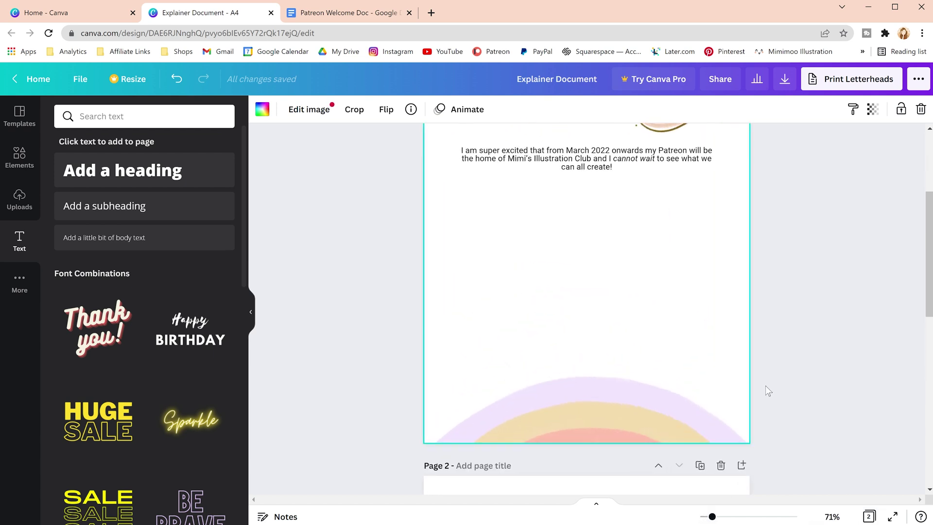
pyautogui.scroll(3, 766, 385)
pyautogui.click(587, 275)
pyautogui.click(582, 110)
pyautogui.click(752, 173)
pyautogui.write('.2')
pyautogui.press('Return')
pyautogui.click(368, 109)
pyautogui.click(367, 109)
pyautogui.scroll(-1, 473, 301)
pyautogui.click(473, 301)
pyautogui.scroll(-1, 473, 302)
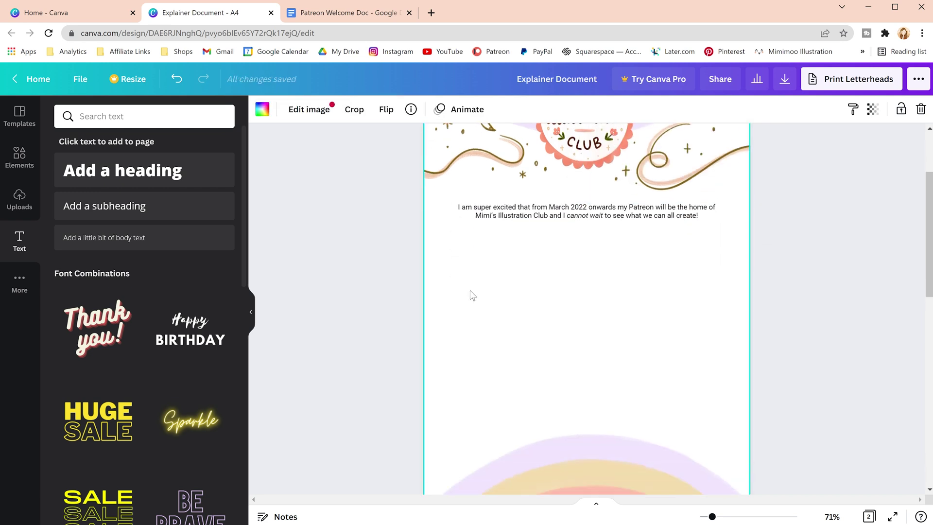
# Copy 'Here's How It Works' from the Patreon Welcome Doc into a new Canva heading.
pyautogui.click(324, 16)
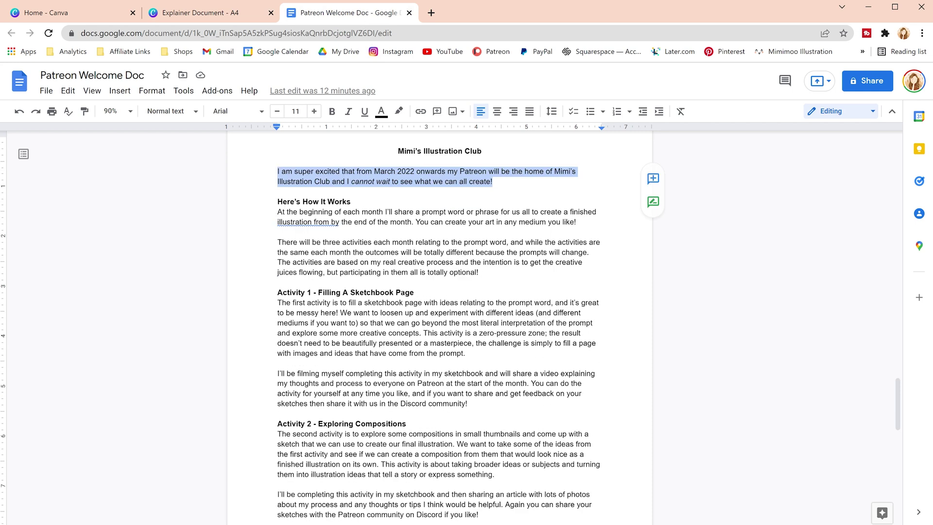
pyautogui.moveTo(296, 202); pyautogui.dragTo(278, 202)
pyautogui.hotkey('ctrl', 'c')
pyautogui.click(219, 19)
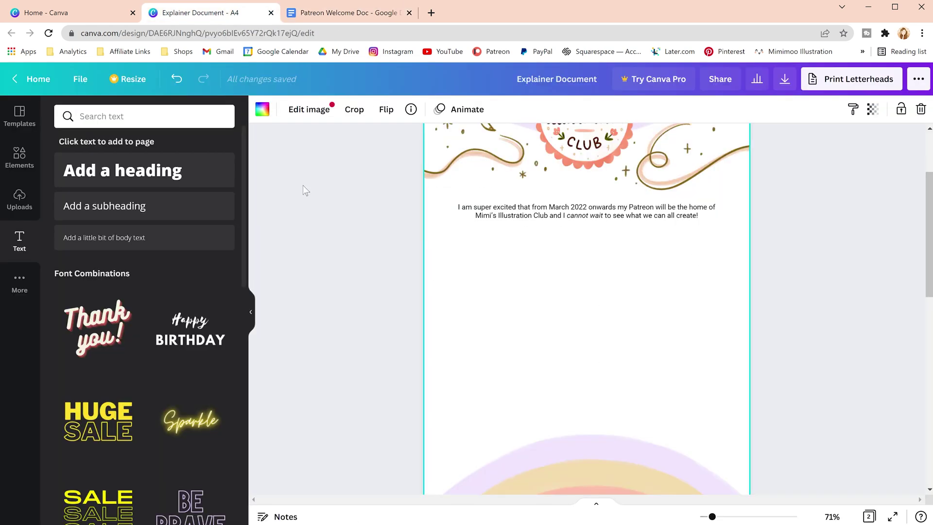
pyautogui.click(173, 171)
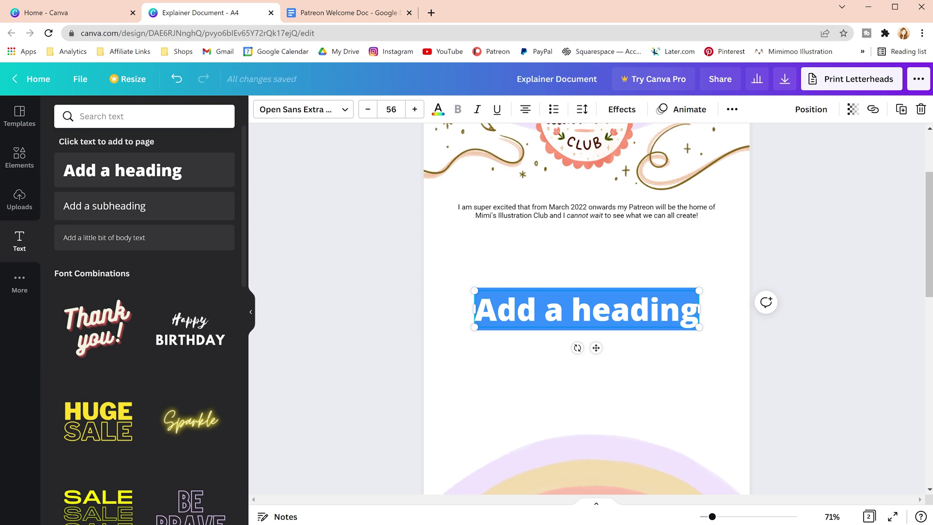
pyautogui.hotkey('ctrl', 'v')
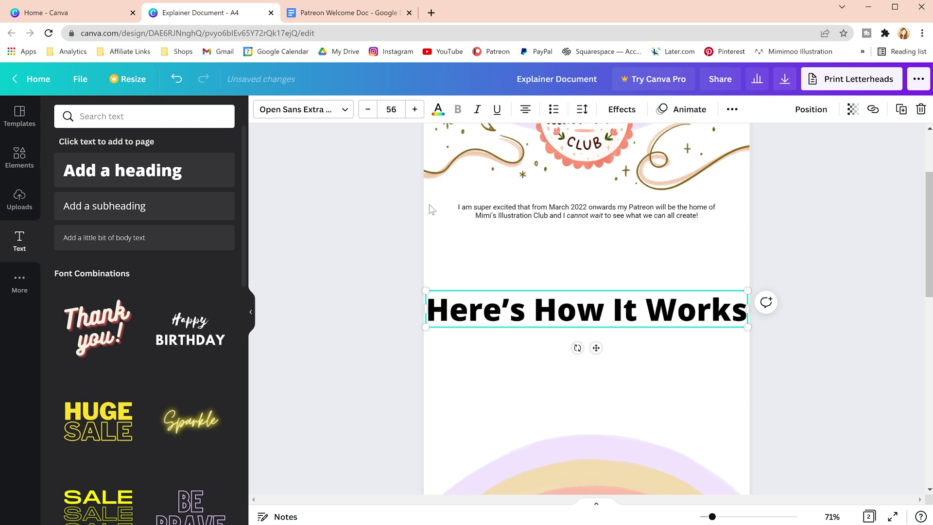
# Shrink the heading to about 32.7 and move it just below the paragraph.
pyautogui.click(372, 114)
pyautogui.click(373, 114)
pyautogui.click(372, 114)
pyautogui.click(372, 114)
pyautogui.click(373, 114)
pyautogui.click(372, 114)
pyautogui.click(372, 114)
pyautogui.moveTo(728, 291); pyautogui.dragTo(634, 302)
pyautogui.moveTo(542, 301); pyautogui.dragTo(589, 238)
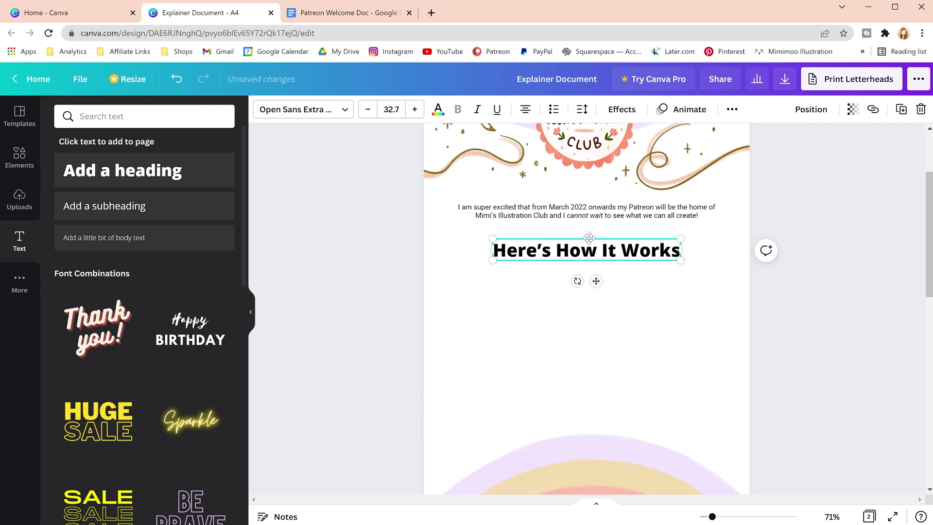
# Search fonts for 'bold' and try Agrandir Tight Black on the heading.
pyautogui.click(353, 107)
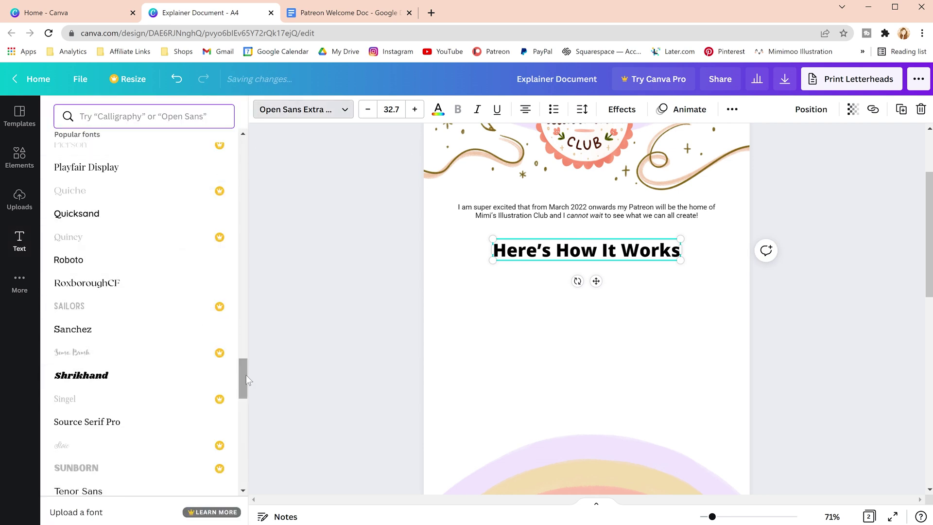
pyautogui.moveTo(244, 373)
pyautogui.mouseDown()
pyautogui.moveTo(245, 409)
pyautogui.moveTo(244, 173)
pyautogui.mouseUp()
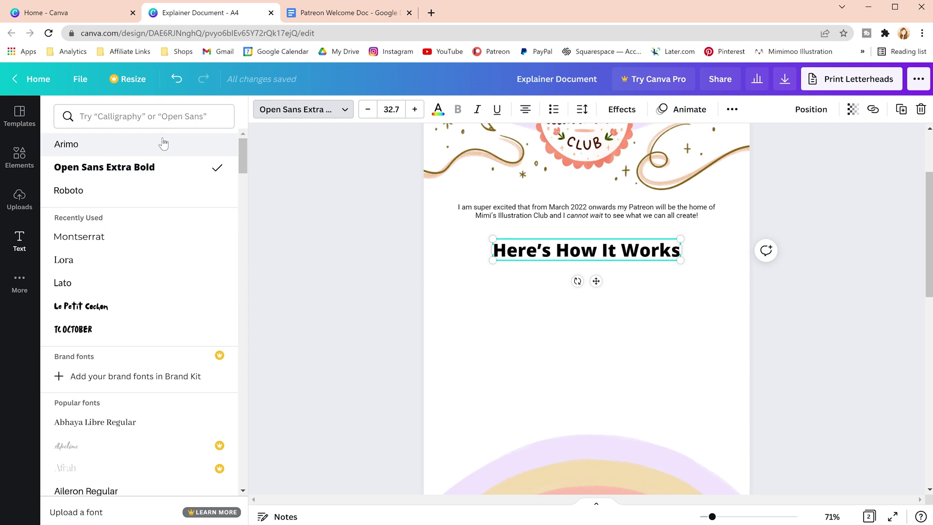
pyautogui.click(146, 117)
pyautogui.write('bold')
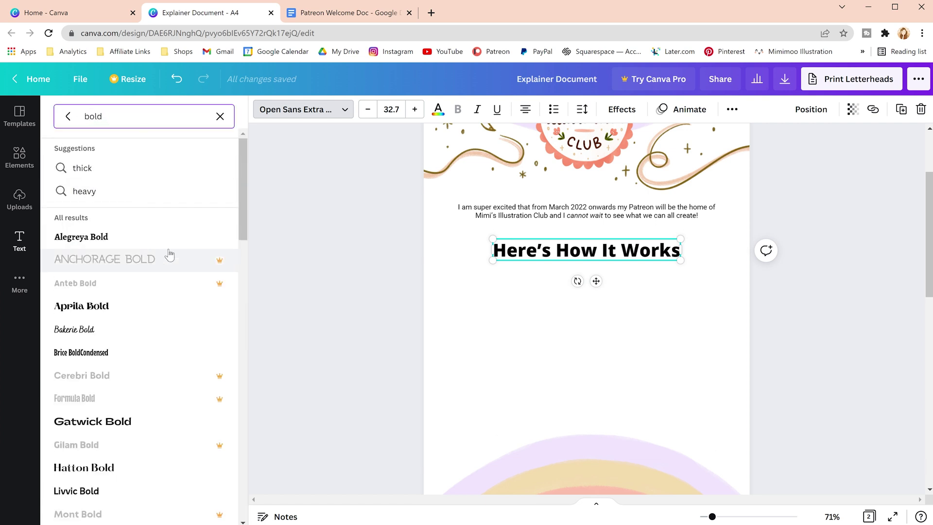
pyautogui.moveTo(240, 170); pyautogui.dragTo(242, 330)
pyautogui.scroll(-3, 180, 322)
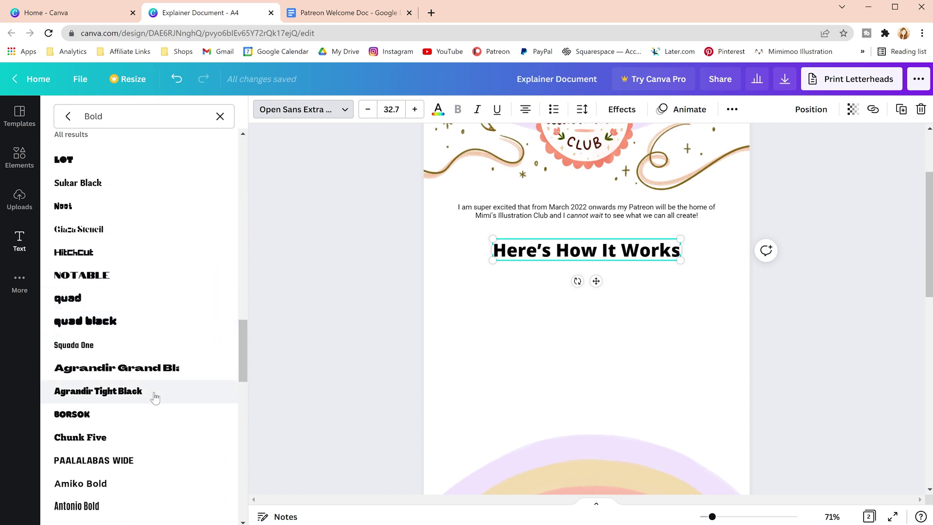
pyautogui.click(155, 397)
# Try Hussar Bold, saint george and WEDGES, then apply Le Petit Cochon to the heading.
pyautogui.scroll(-3, 180, 348)
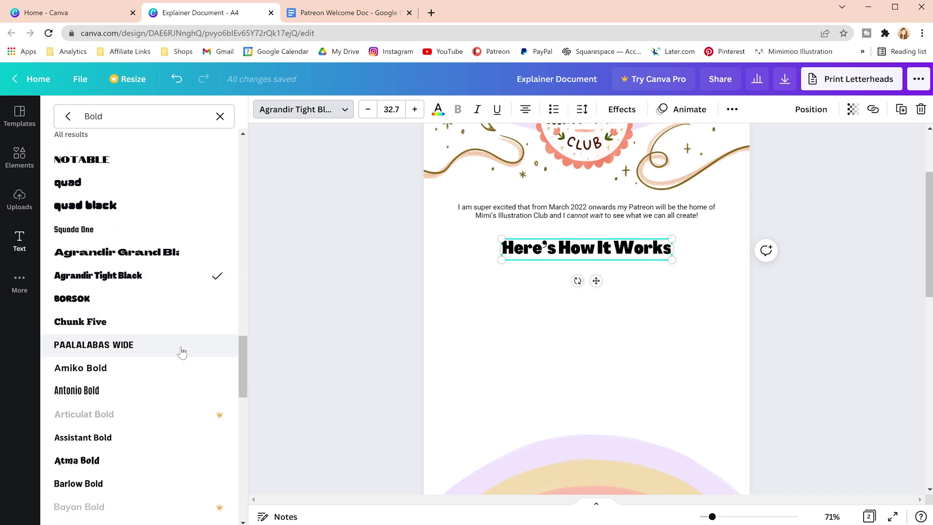
pyautogui.scroll(-8, 180, 348)
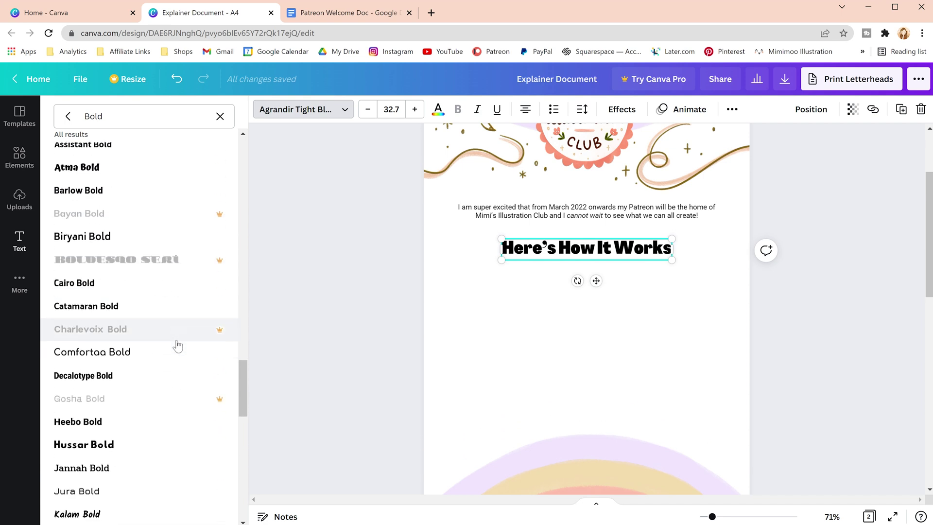
pyautogui.scroll(-2, 177, 346)
pyautogui.click(173, 335)
pyautogui.scroll(-15, 172, 338)
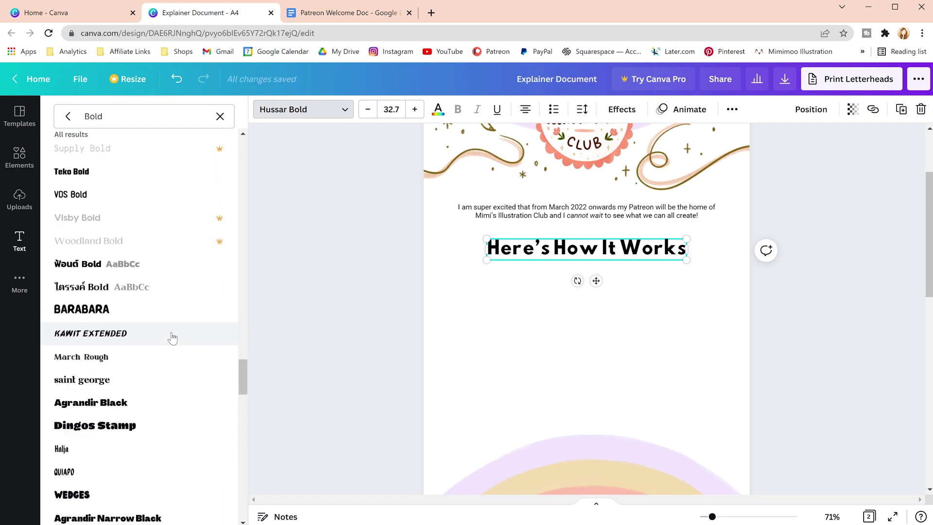
pyautogui.click(172, 332)
pyautogui.scroll(-3, 173, 327)
pyautogui.click(173, 324)
pyautogui.scroll(-7, 173, 331)
pyautogui.scroll(-2, 173, 340)
pyautogui.click(173, 368)
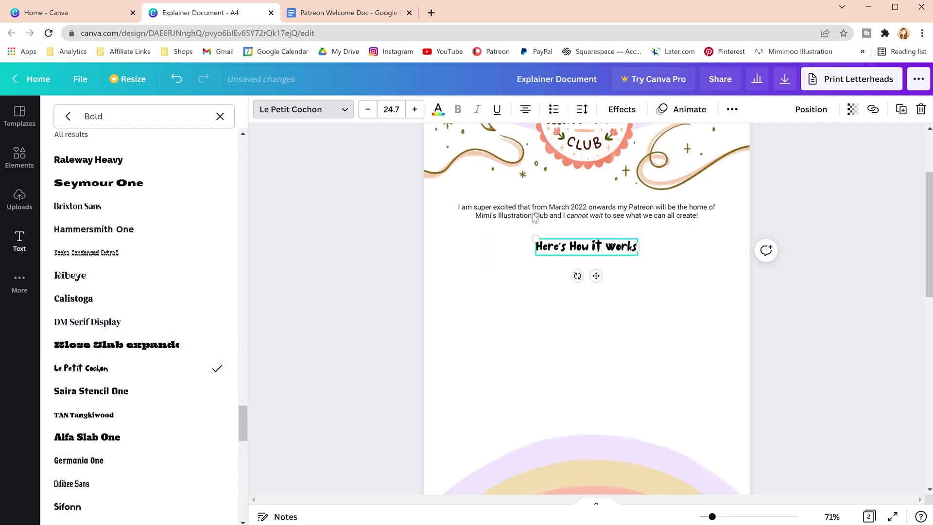
pyautogui.click(506, 265)
# Delete the stray duplicate paragraph below the heading.
pyautogui.click(679, 282)
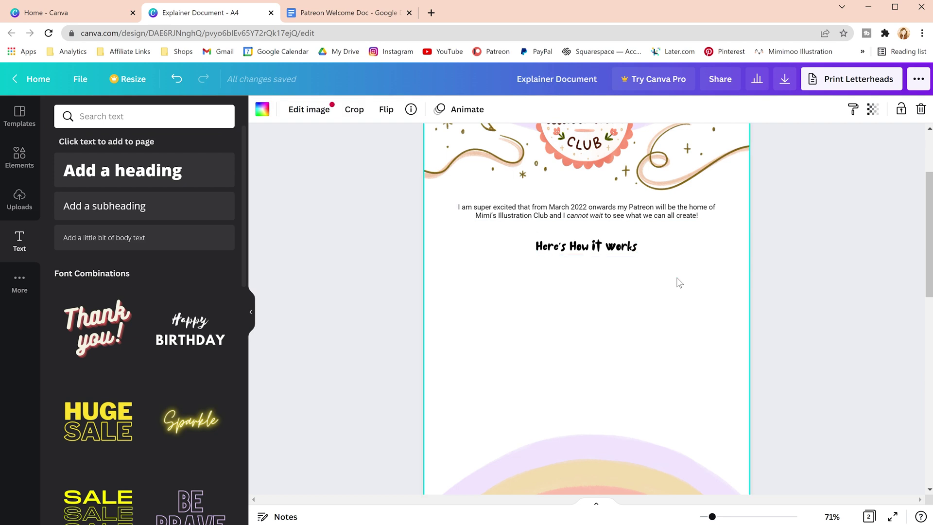
pyautogui.scroll(3, 679, 282)
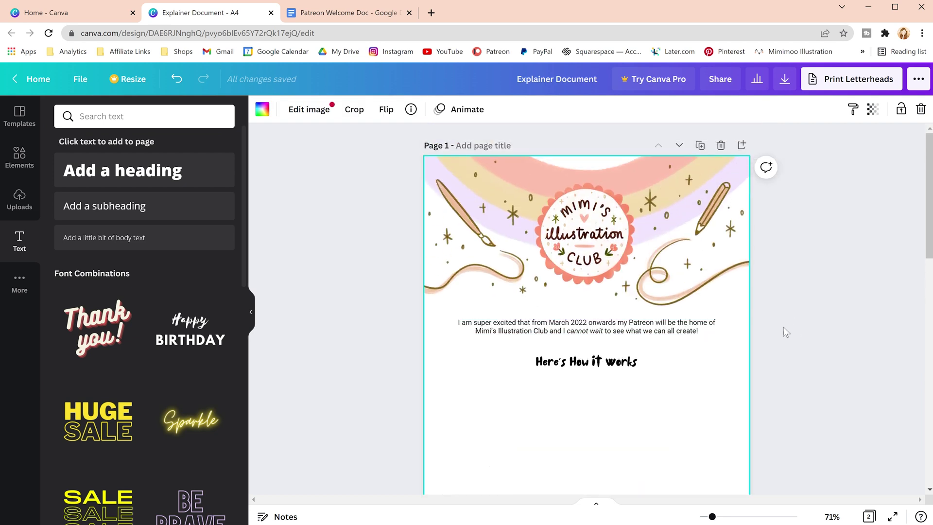
pyautogui.scroll(-3, 783, 327)
pyautogui.moveTo(672, 215); pyautogui.dragTo(674, 279)
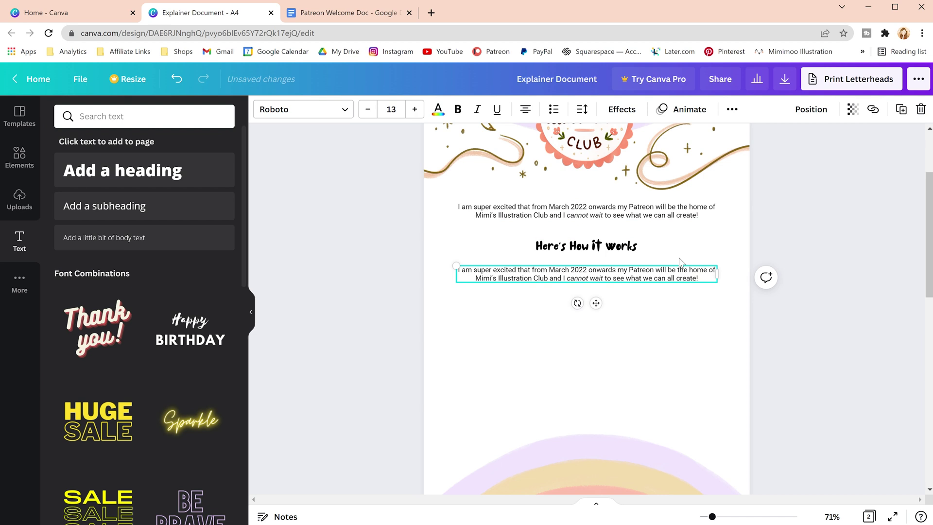
pyautogui.press('Delete')
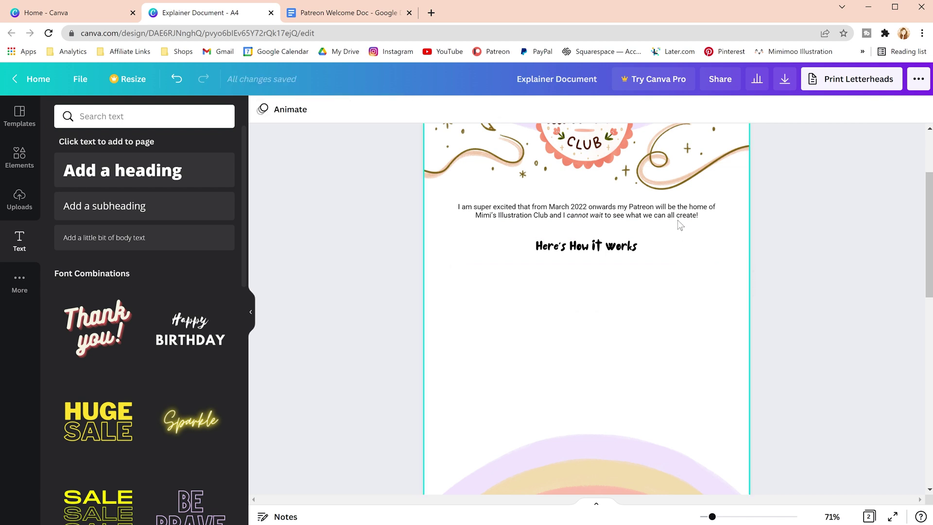
# Duplicate the intro paragraph below the heading and copy the two how-it-works paragraphs from Google Docs.
pyautogui.click(679, 222)
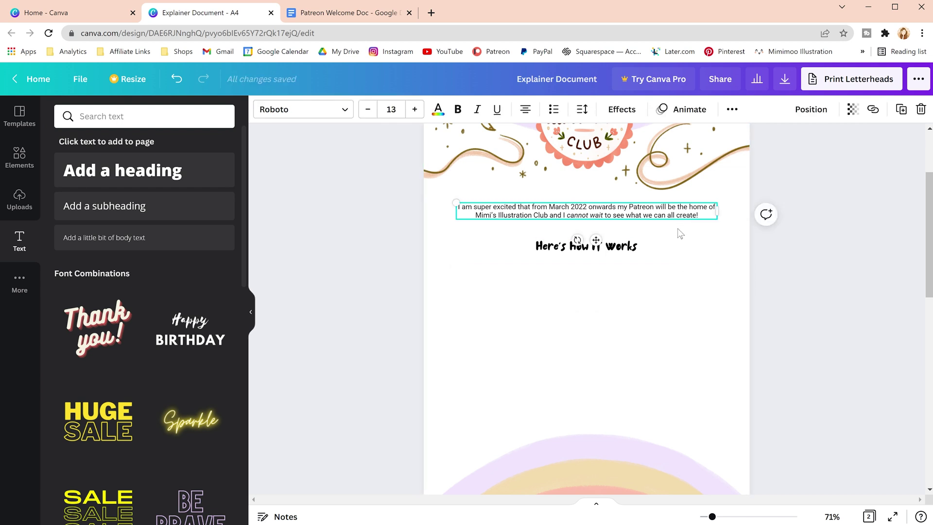
pyautogui.hotkey('ctrl', 'd')
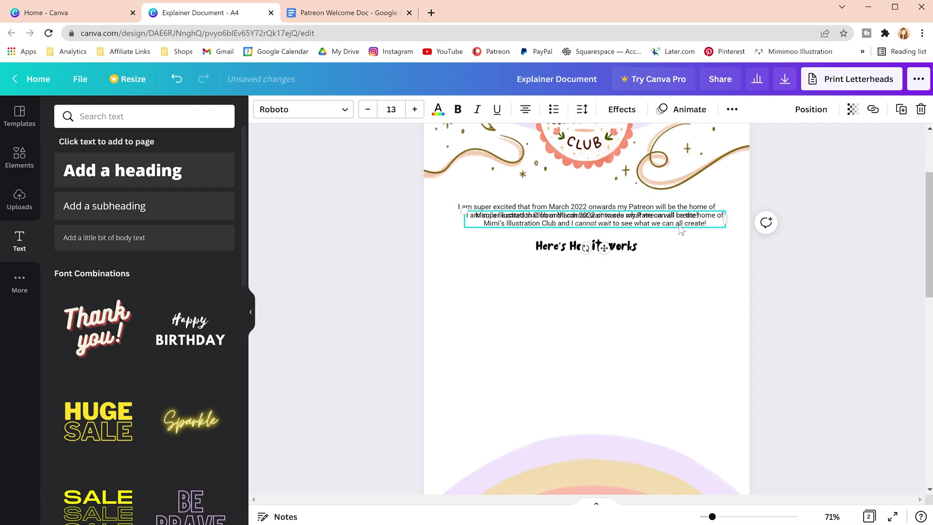
pyautogui.moveTo(680, 227); pyautogui.dragTo(671, 286)
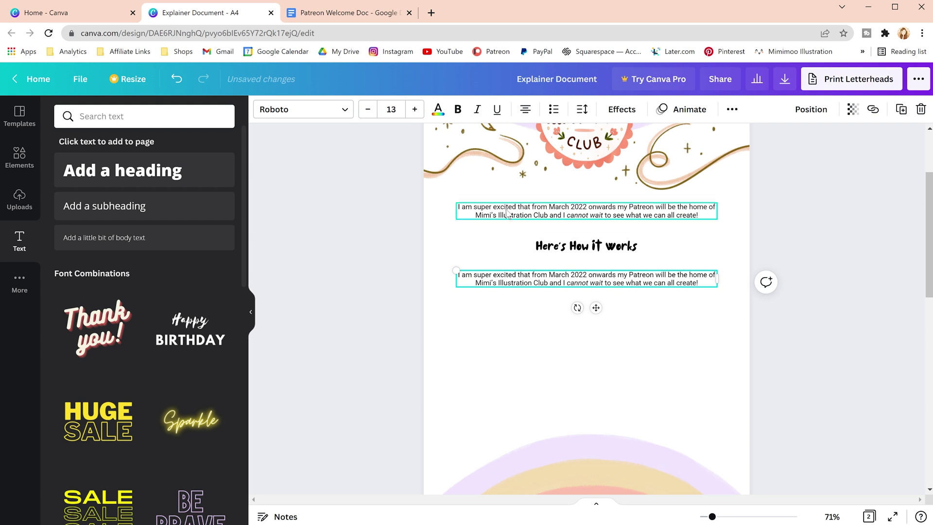
pyautogui.click(349, 13)
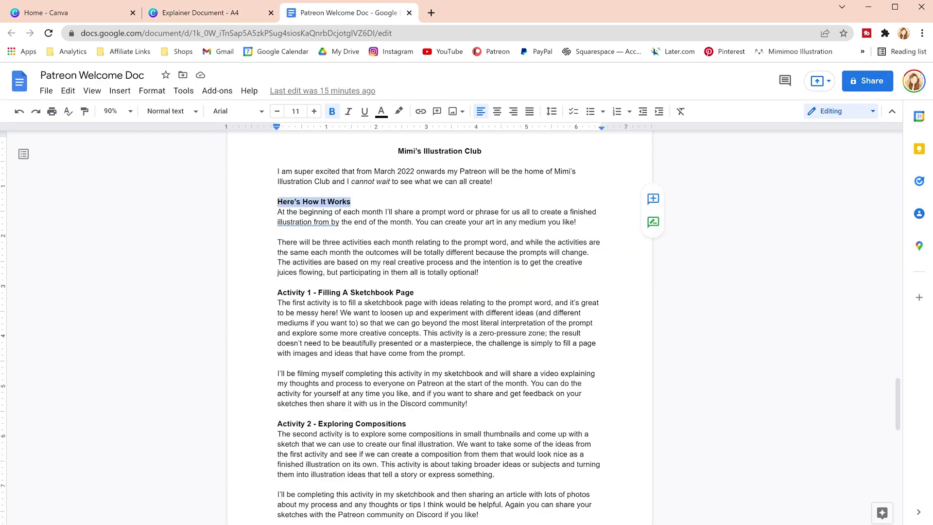
pyautogui.moveTo(277, 212); pyautogui.dragTo(280, 282)
pyautogui.hotkey('ctrl', 'c')
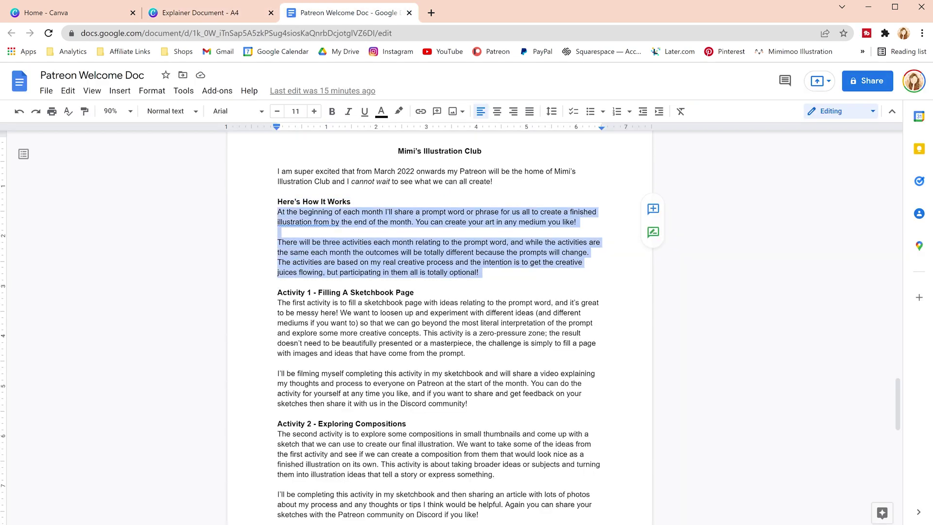
pyautogui.click(200, 13)
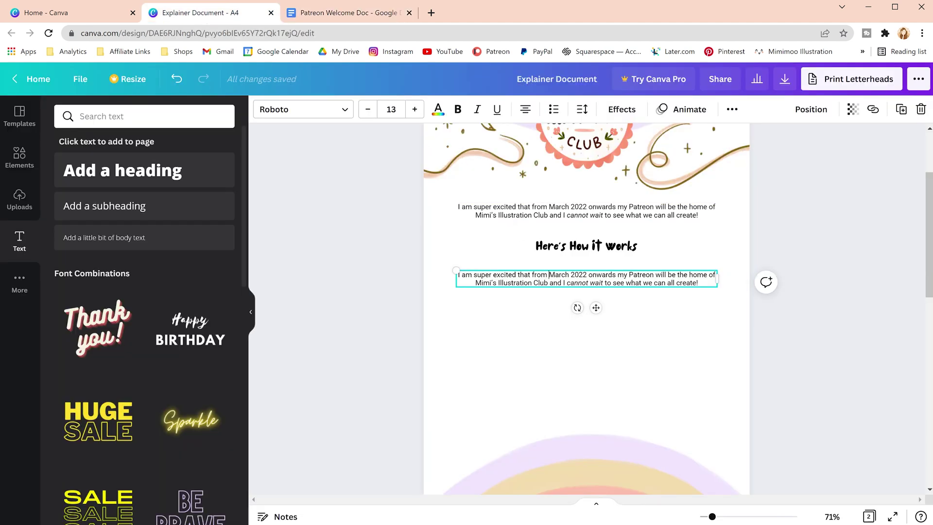
# Replace the copied box's text with the how-it-works paragraphs at size 13.
pyautogui.moveTo(698, 283); pyautogui.dragTo(459, 274)
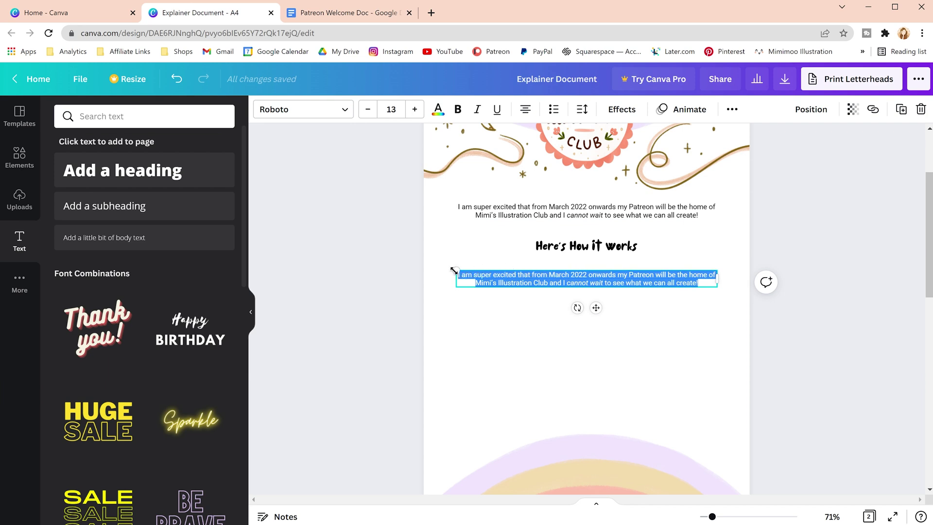
pyautogui.press('BackSpace')
pyautogui.hotkey('ctrl', 'v')
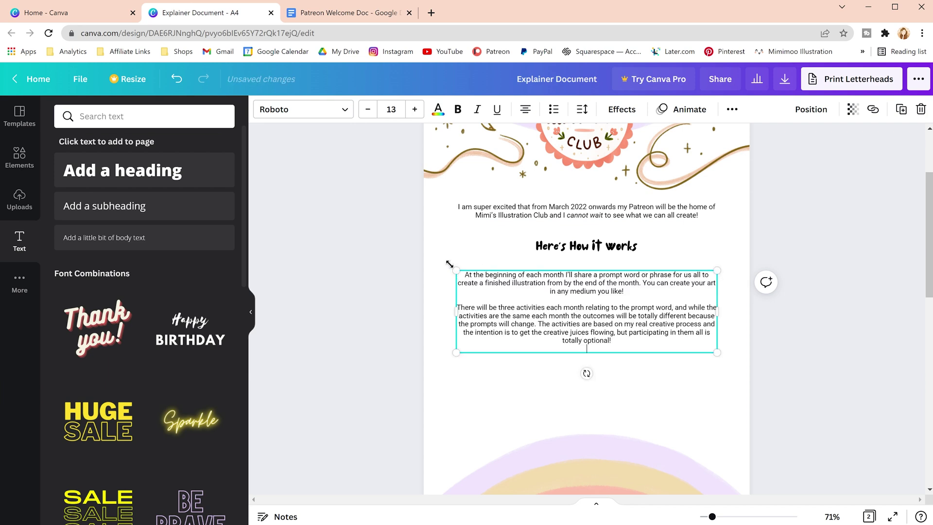
pyautogui.click(450, 264)
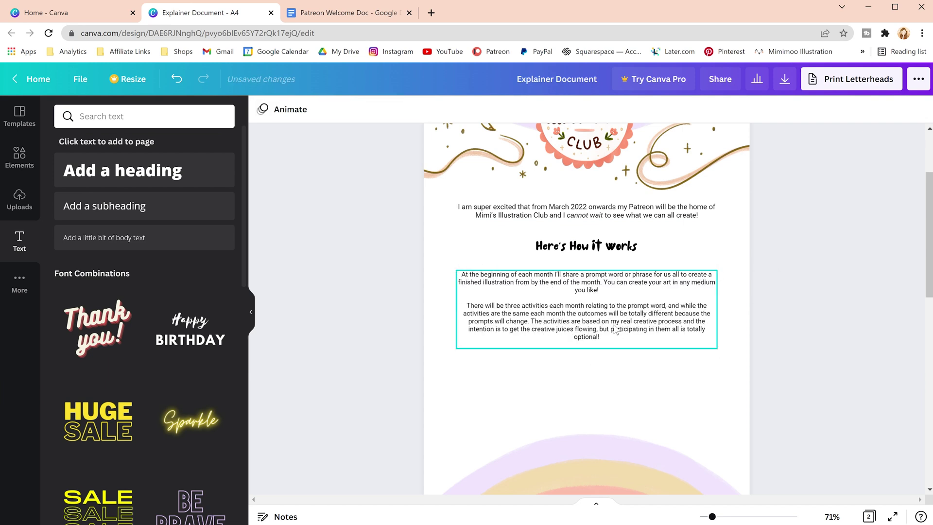
pyautogui.click(615, 331)
pyautogui.click(414, 110)
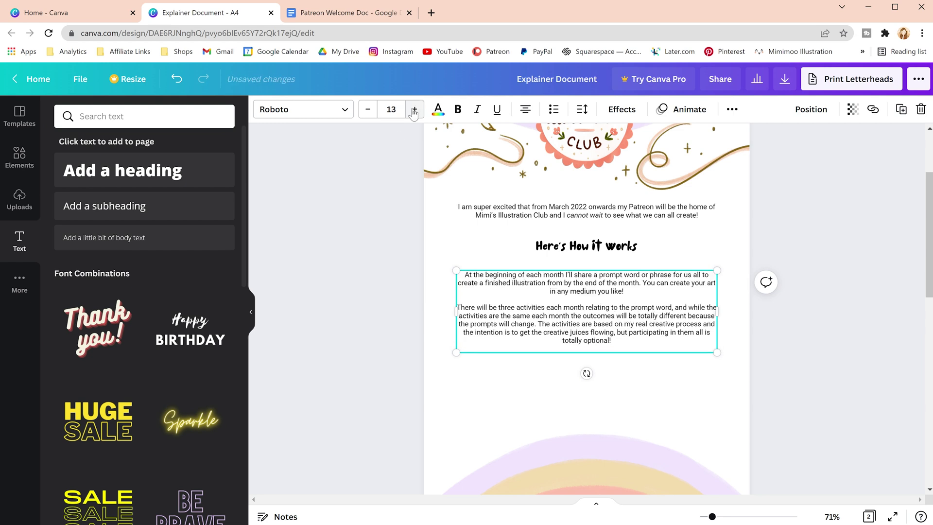
# Make the intro paragraph bold, nudge it slightly down, and zoom out to 53%.
pyautogui.click(542, 215)
pyautogui.click(457, 112)
pyautogui.click(412, 258)
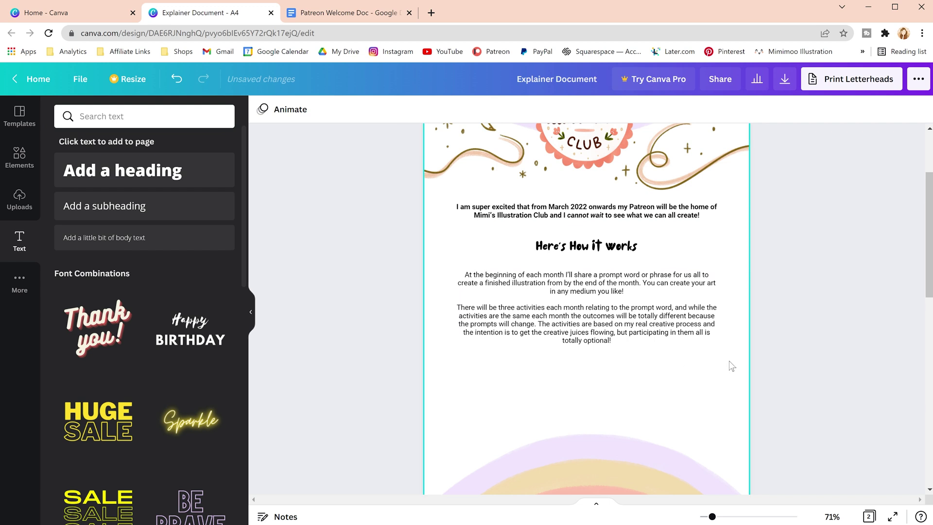
pyautogui.moveTo(660, 220); pyautogui.dragTo(661, 222)
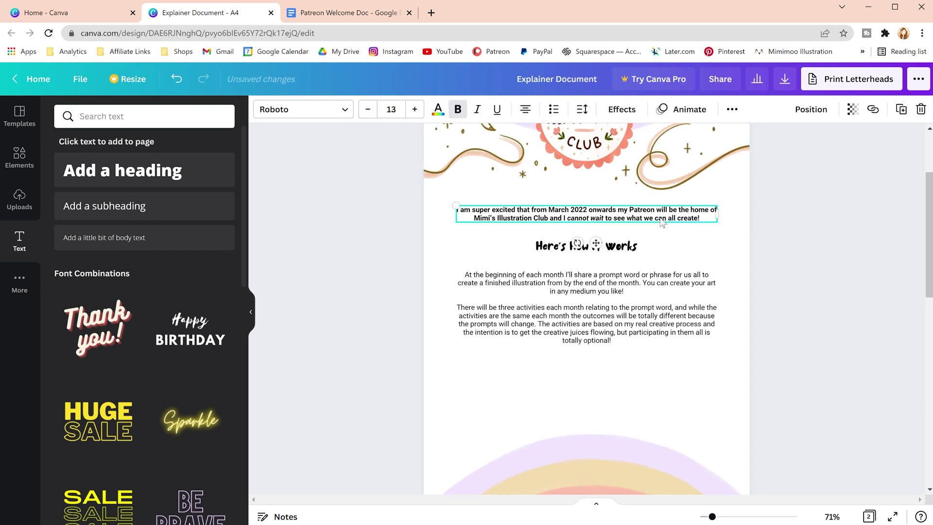
pyautogui.click(649, 400)
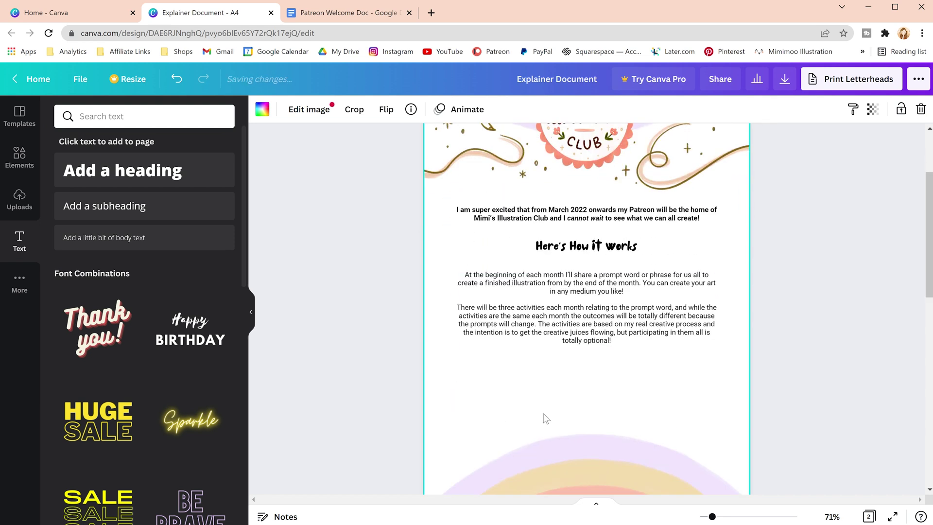
pyautogui.moveTo(712, 517); pyautogui.dragTo(709, 516)
# Drag IllustrationClub_Explainer.png from the Illustration Club Explainer folder into Canva's Uploads panel.
pyautogui.click(736, 446)
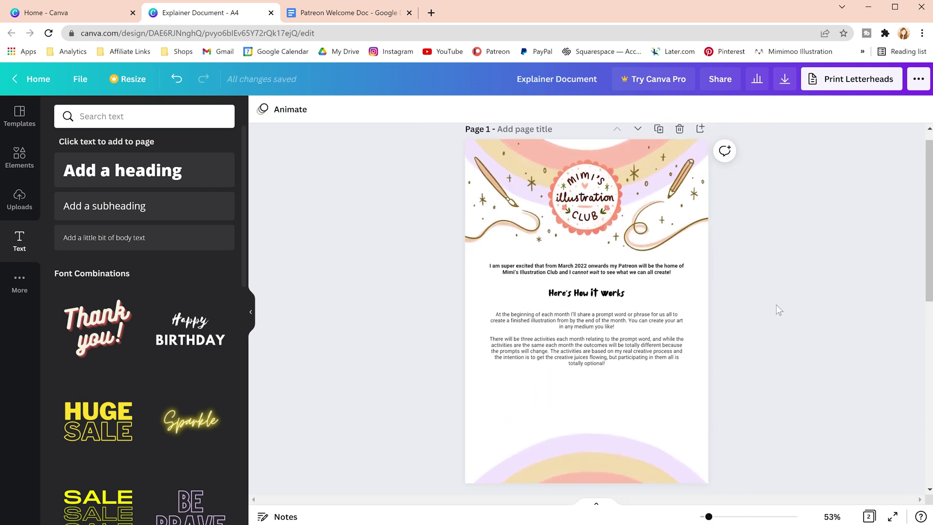
pyautogui.click(20, 199)
pyautogui.click(295, 520)
pyautogui.click(400, 241)
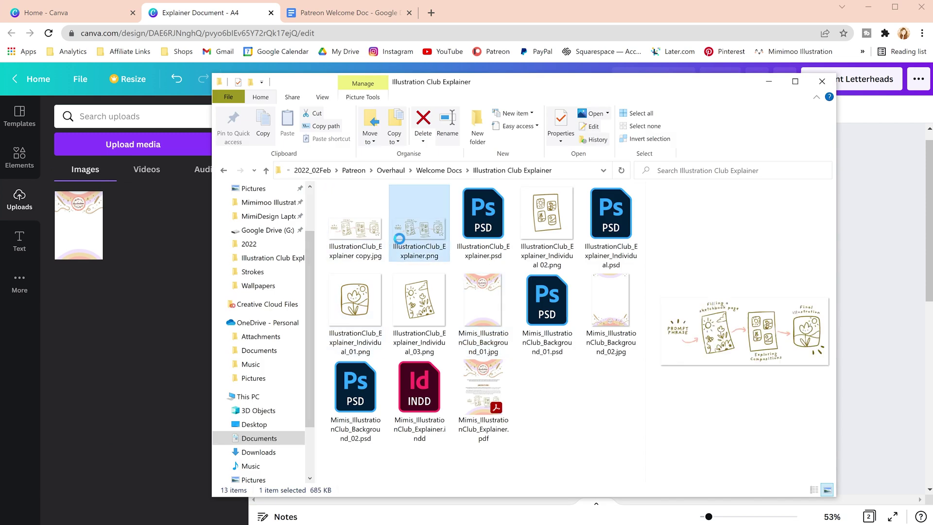
pyautogui.moveTo(418, 241); pyautogui.dragTo(145, 248)
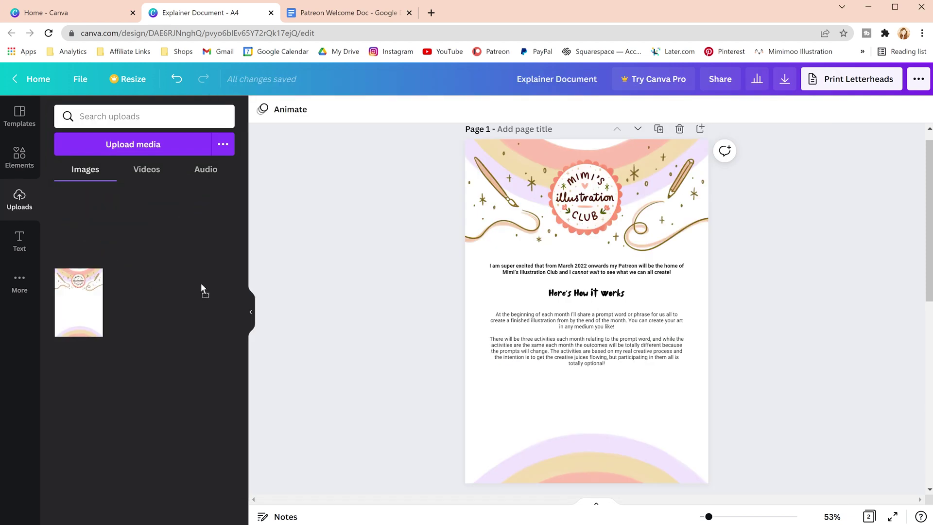
# Place the uploaded process diagram on page 1 below the how-it-works paragraphs.
pyautogui.moveTo(210, 290)
pyautogui.mouseDown()
pyautogui.moveTo(397, 337)
pyautogui.moveTo(459, 370)
pyautogui.moveTo(475, 393)
pyautogui.moveTo(468, 377)
pyautogui.moveTo(482, 407)
pyautogui.moveTo(454, 377)
pyautogui.mouseUp()
pyautogui.moveTo(545, 417); pyautogui.dragTo(552, 401)
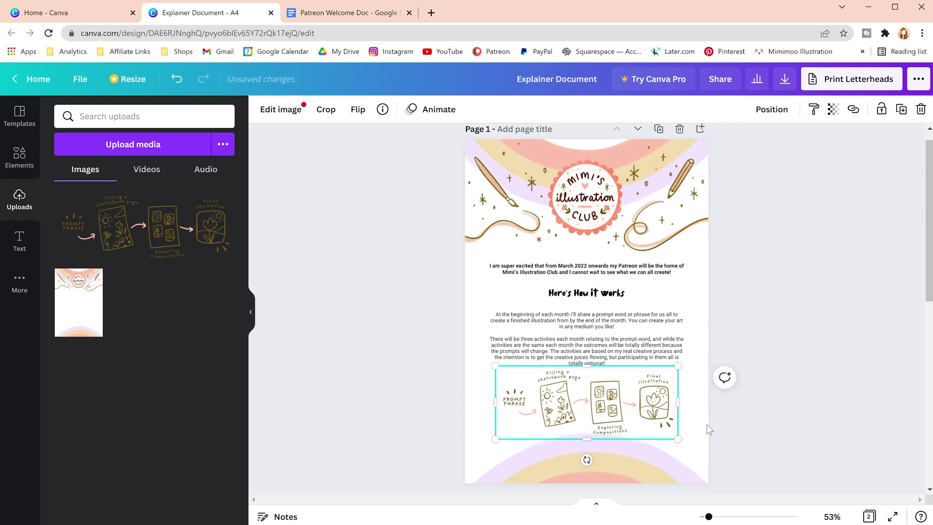
pyautogui.click(761, 421)
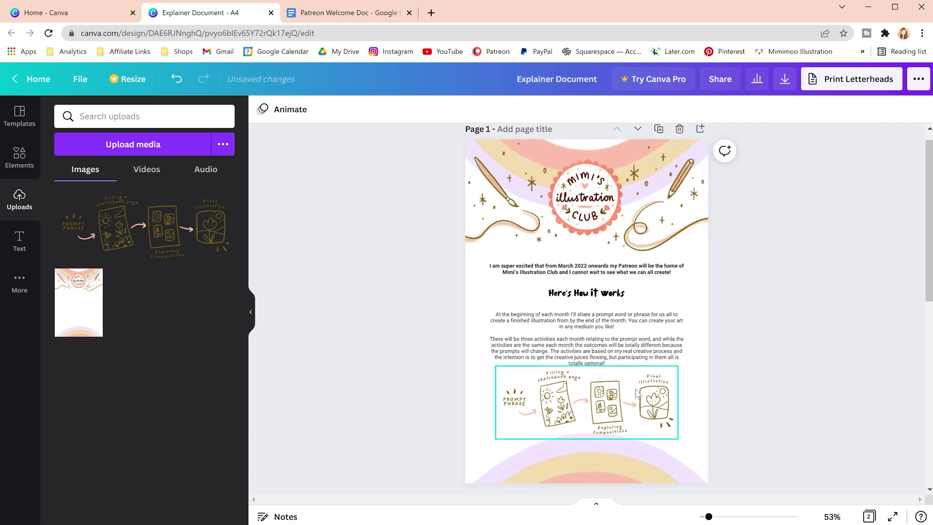
# Move the how-it-works paragraphs and the diagram up slightly to close the gap.
pyautogui.click(603, 349)
pyautogui.moveTo(602, 349); pyautogui.dragTo(602, 343)
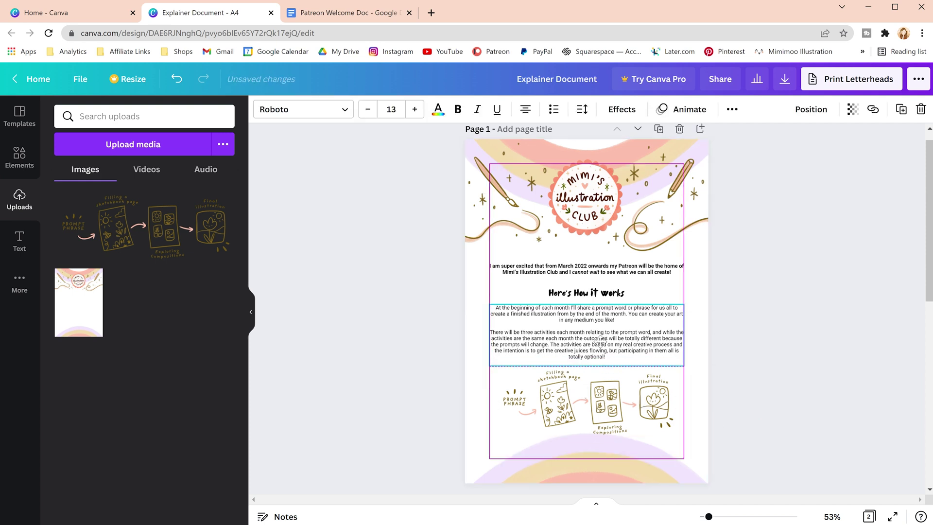
pyautogui.click(787, 334)
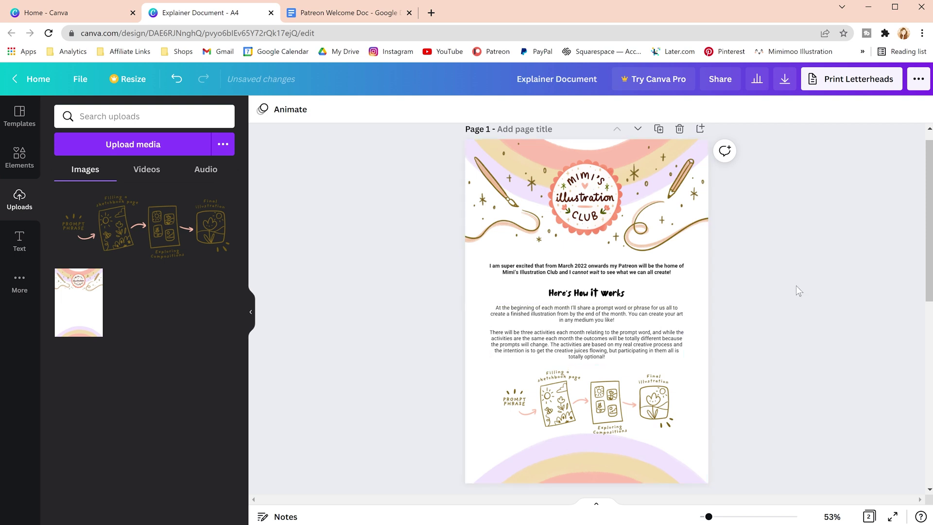
pyautogui.click(677, 411)
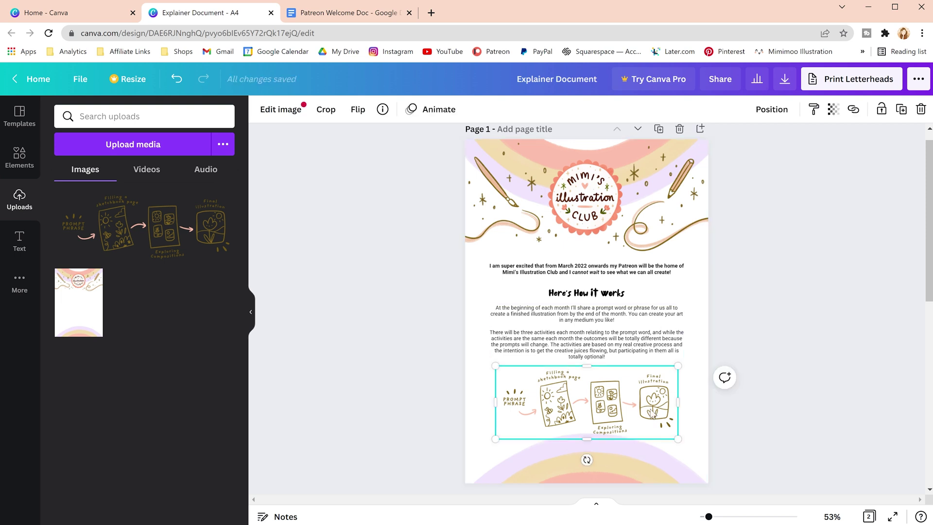
pyautogui.moveTo(651, 414); pyautogui.dragTo(652, 410)
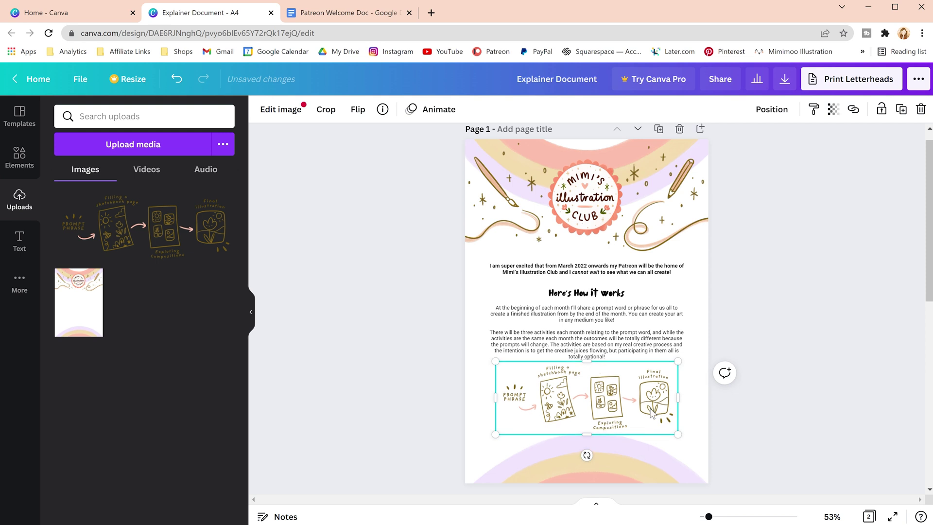
pyautogui.click(737, 392)
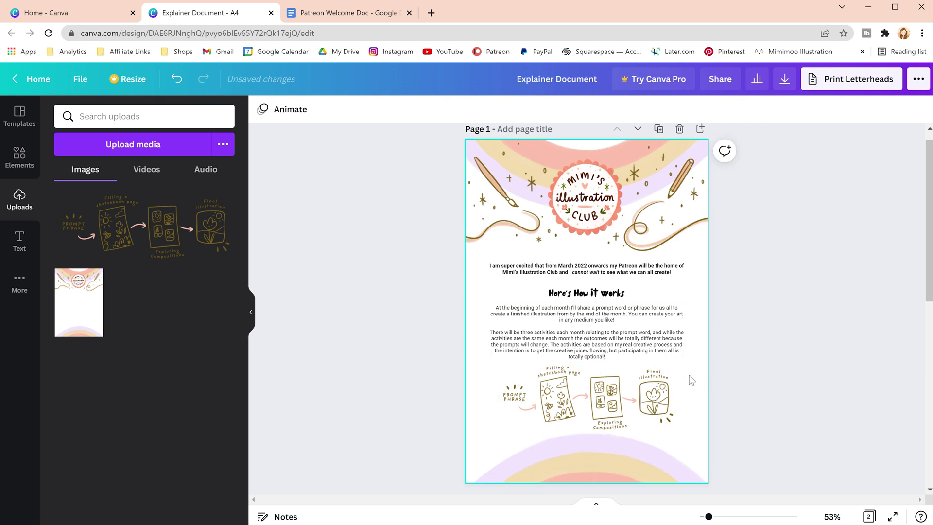
pyautogui.click(648, 354)
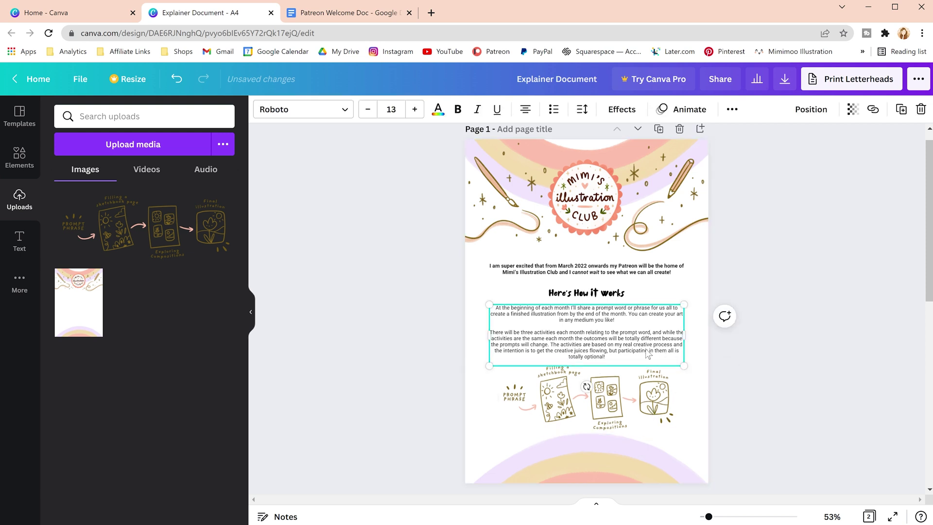
pyautogui.click(615, 273)
# Scroll the Strokes assets folder to the coloured Text-Splodges PNGs.
pyautogui.click(755, 328)
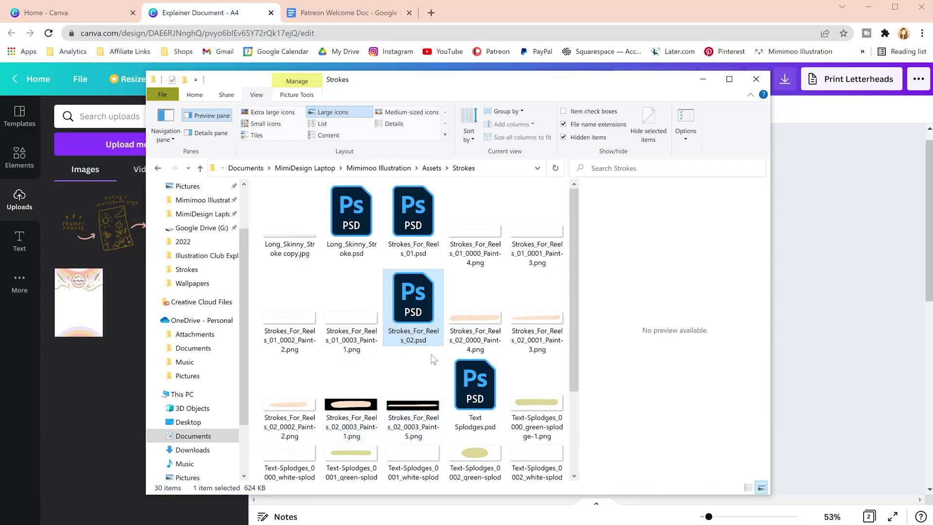
pyautogui.scroll(-3, 434, 360)
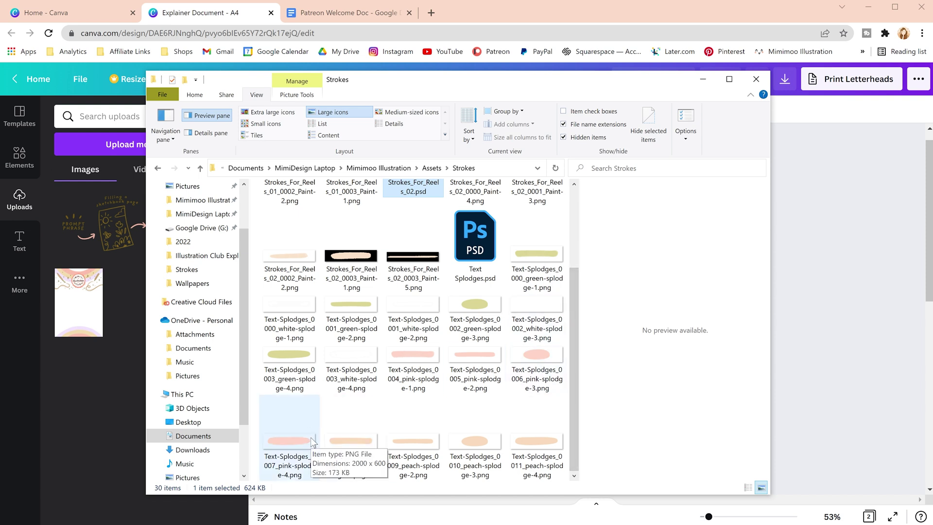
# Upload the pink splodge image and place it, resized, behind the 'Here's How It Works' heading.
pyautogui.click(290, 439)
pyautogui.moveTo(290, 440); pyautogui.dragTo(116, 354)
pyautogui.moveTo(122, 221); pyautogui.dragTo(530, 300)
pyautogui.moveTo(642, 320); pyautogui.dragTo(587, 293)
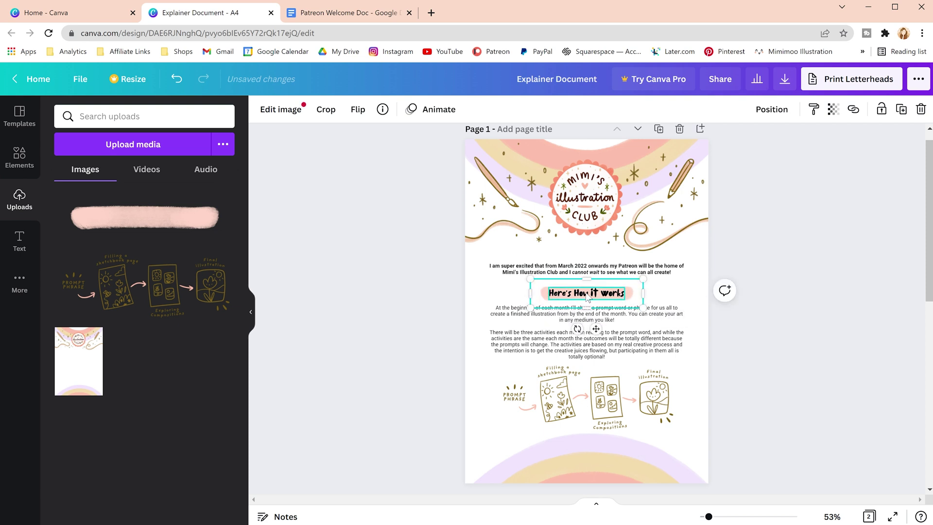
pyautogui.click(722, 301)
# Nudge the splodge slightly left and make the heading text slightly smaller.
pyautogui.moveTo(708, 518); pyautogui.dragTo(718, 517)
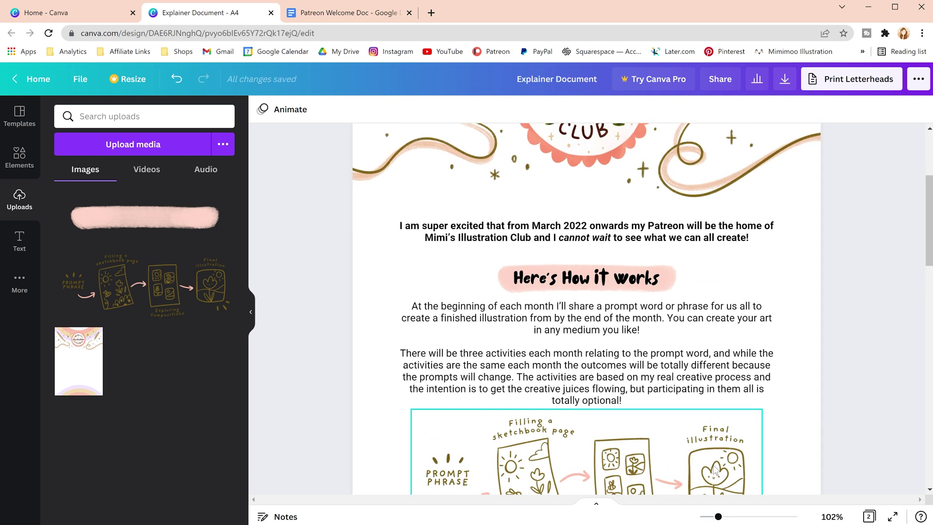
pyautogui.moveTo(680, 277); pyautogui.dragTo(674, 277)
pyautogui.scroll(3, 734, 292)
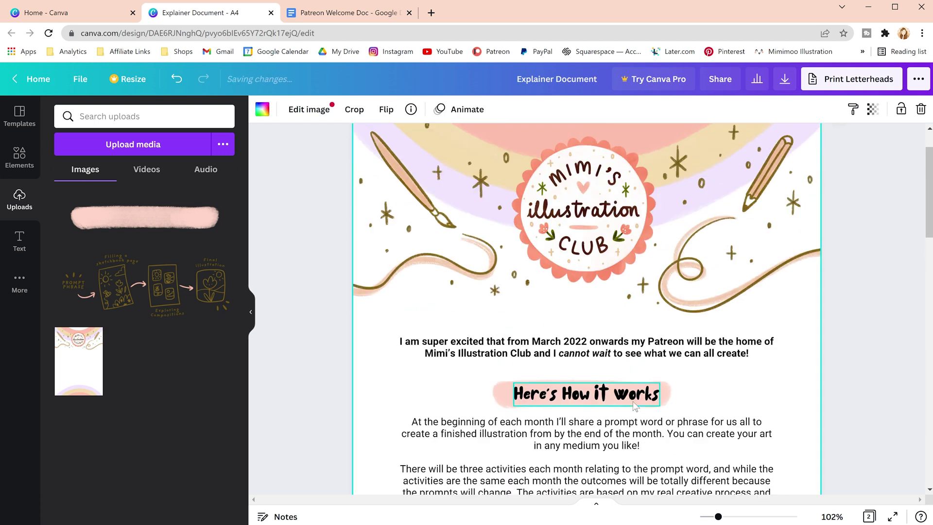
pyautogui.click(585, 392)
pyautogui.click(367, 112)
pyautogui.click(719, 389)
pyautogui.scroll(-6, 729, 384)
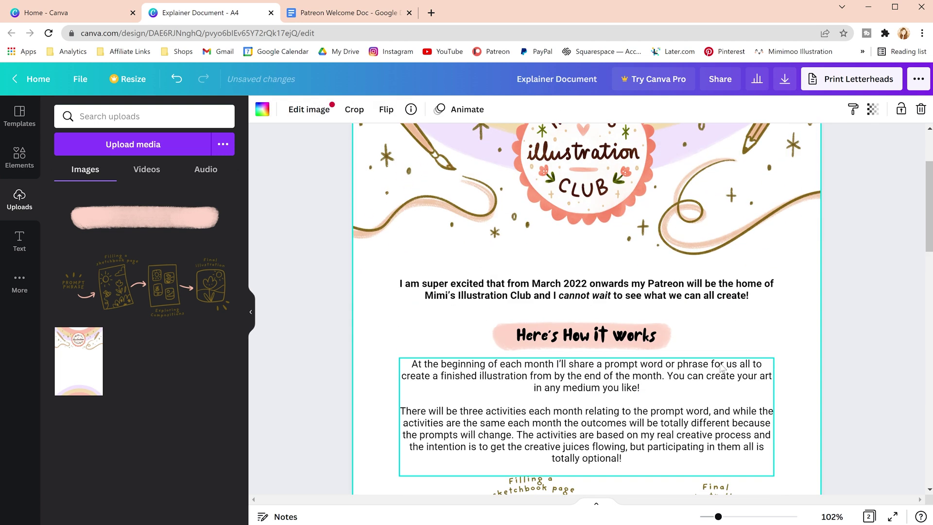
# Shift the process diagram, paragraphs, and heading with splodge slightly down on page 1.
pyautogui.moveTo(718, 517); pyautogui.dragTo(707, 517)
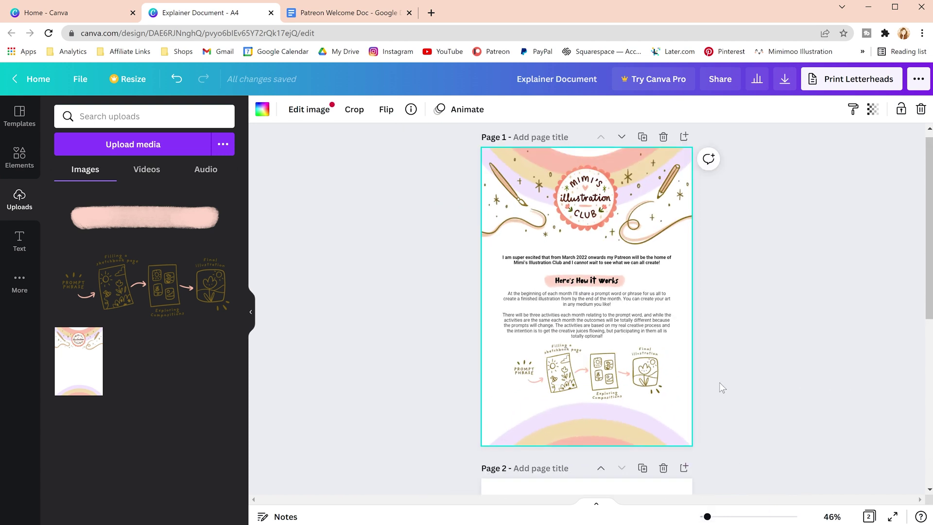
pyautogui.moveTo(637, 367); pyautogui.dragTo(638, 378)
pyautogui.moveTo(609, 318); pyautogui.dragTo(608, 325)
pyautogui.click(613, 286)
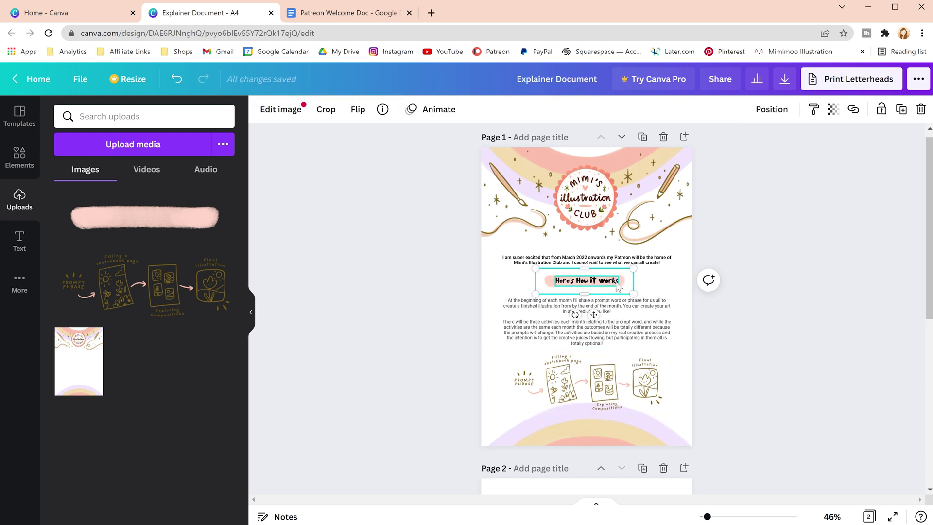
pyautogui.keyDown('shift'); pyautogui.click(613, 285); pyautogui.keyUp('shift')
pyautogui.click(655, 281)
pyautogui.click(613, 285)
pyautogui.keyDown('shift'); pyautogui.click(613, 285); pyautogui.keyUp('shift')
pyautogui.press('Down')
pyautogui.press('Down')
pyautogui.press('Down')
pyautogui.press('Down')
pyautogui.press('Down')
pyautogui.press('Down')
pyautogui.press('Down')
pyautogui.press('Down')
pyautogui.click(729, 318)
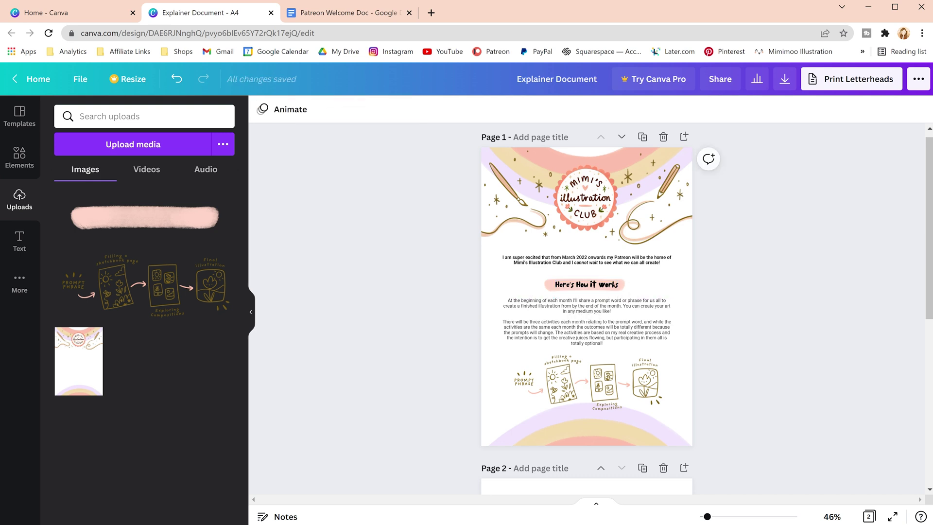
# Select the body paragraphs and browse the Modern font category for them.
pyautogui.click(656, 336)
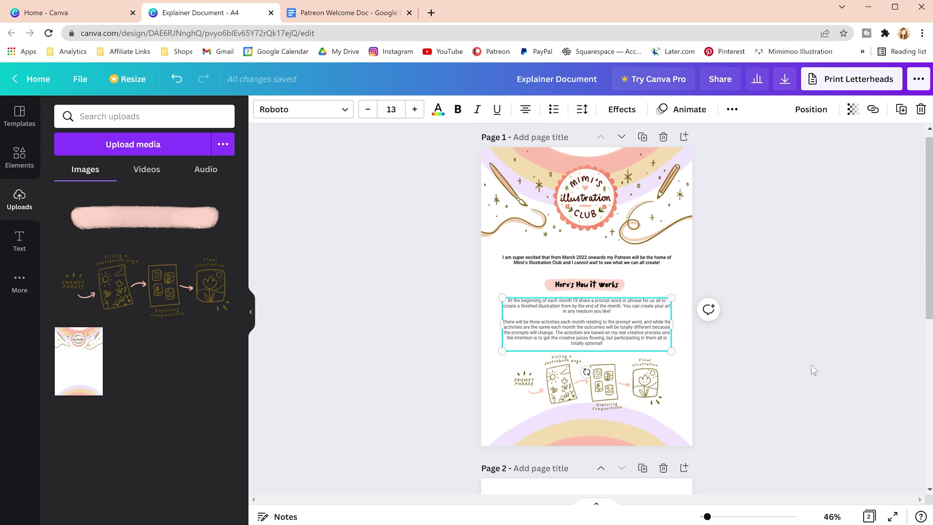
pyautogui.click(816, 391)
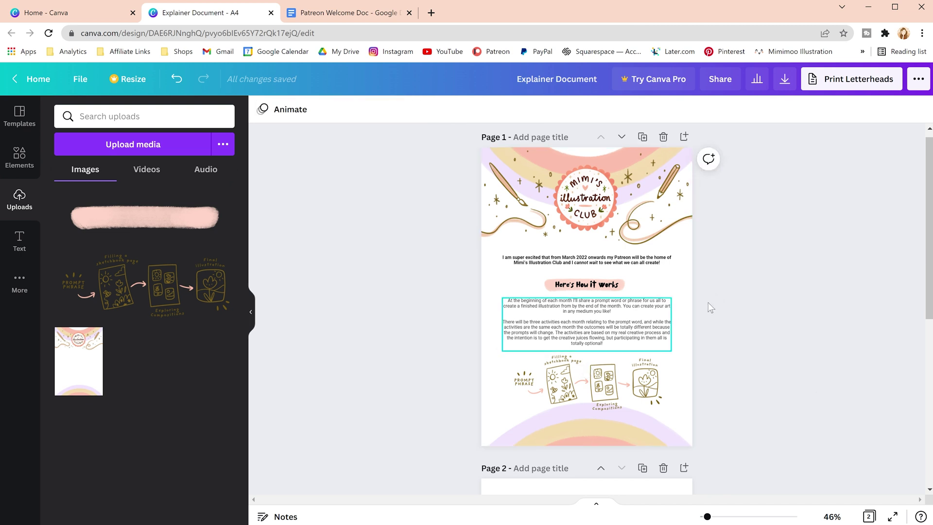
pyautogui.moveTo(708, 517); pyautogui.dragTo(717, 516)
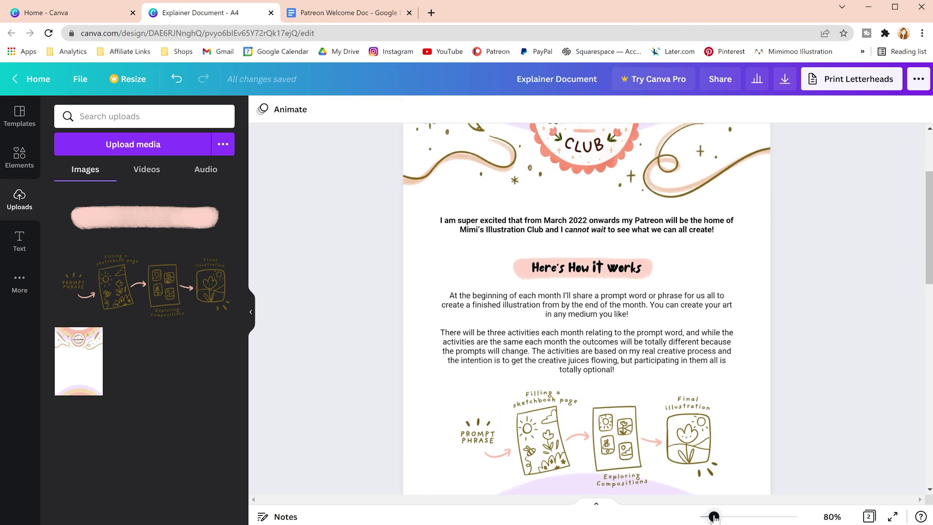
pyautogui.click(616, 379)
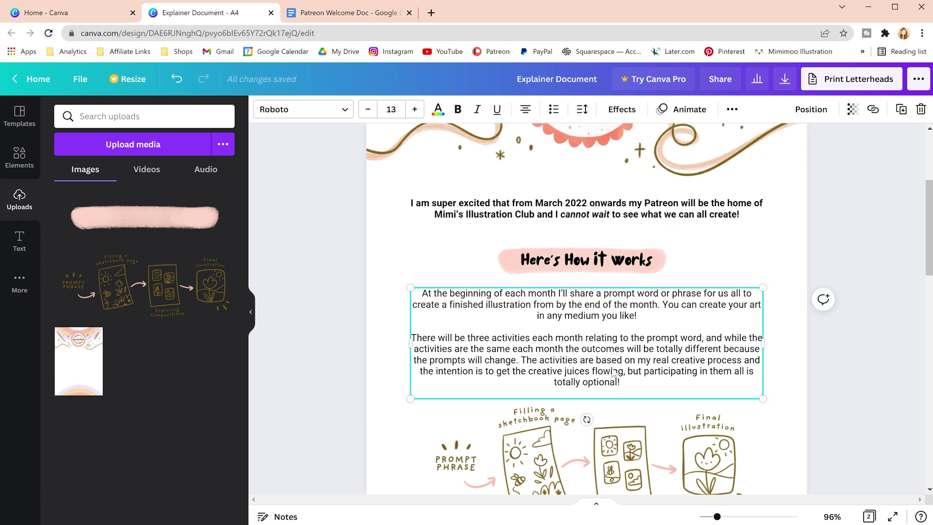
pyautogui.click(333, 111)
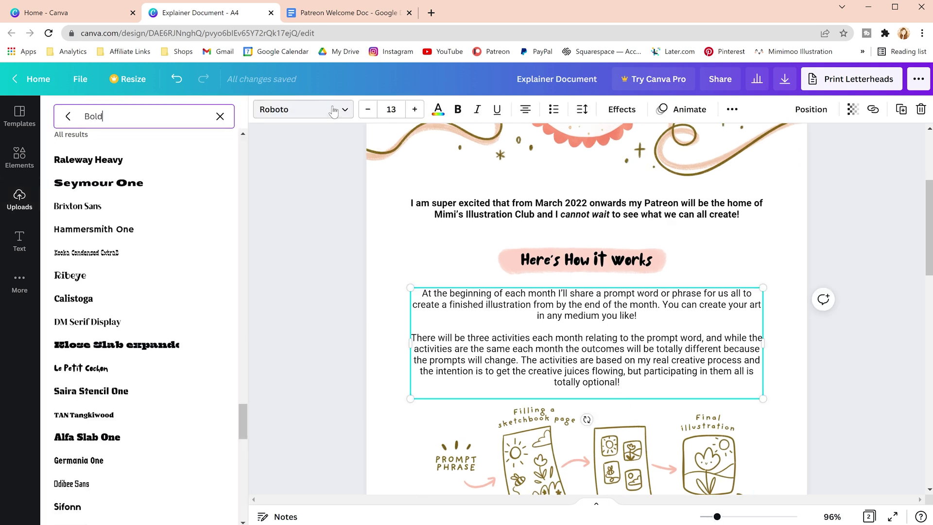
pyautogui.click(221, 116)
pyautogui.click(226, 144)
pyautogui.click(226, 144)
pyautogui.click(181, 144)
pyautogui.scroll(-8, 156, 272)
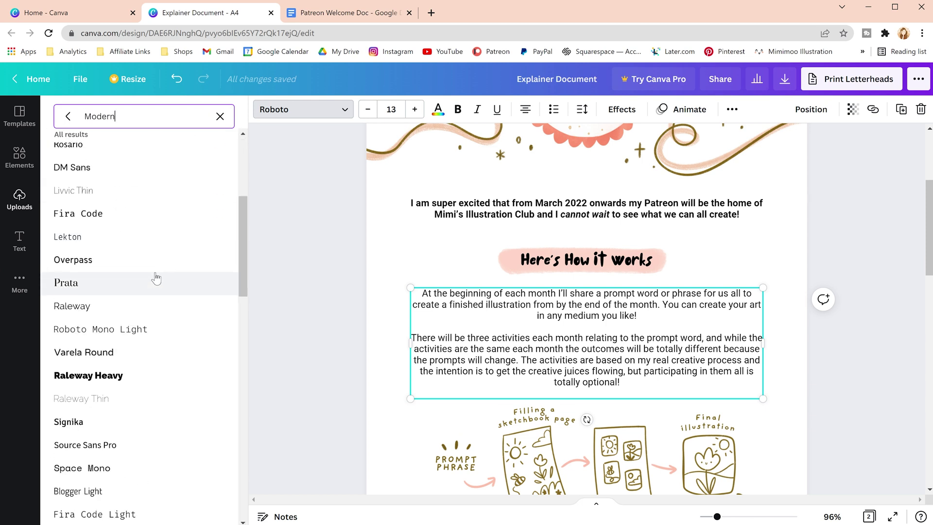
pyautogui.scroll(-10, 179, 241)
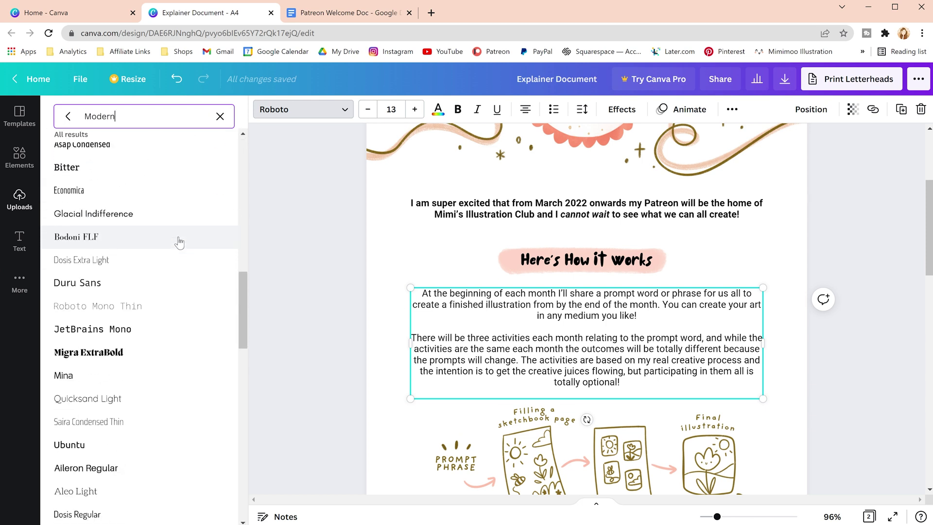
pyautogui.scroll(-6, 179, 242)
# Search fonts for roboto, then filter the list to the Sans Serif category.
pyautogui.doubleClick(100, 116)
pyautogui.write('roboto')
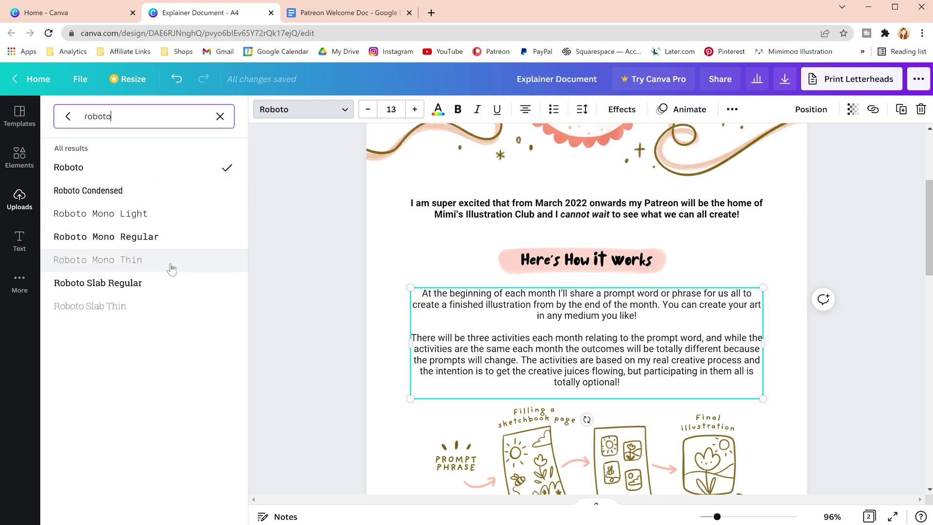
pyautogui.click(220, 116)
pyautogui.click(234, 144)
pyautogui.click(233, 145)
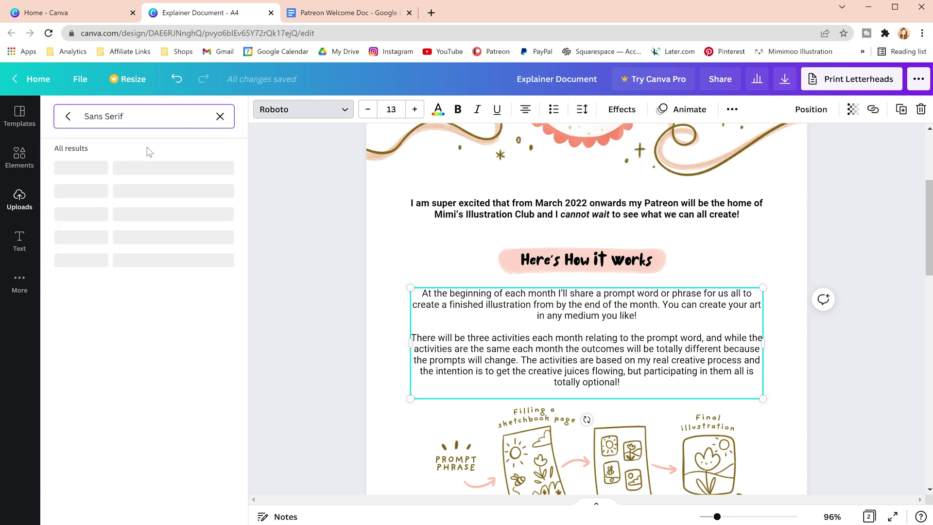
pyautogui.click(147, 144)
pyautogui.scroll(-1, 247, 185)
pyautogui.scroll(-1, 214, 209)
# Try Garet Book and Public Sans Thin on the body paragraphs, then apply Source Sans Pro.
pyautogui.click(175, 250)
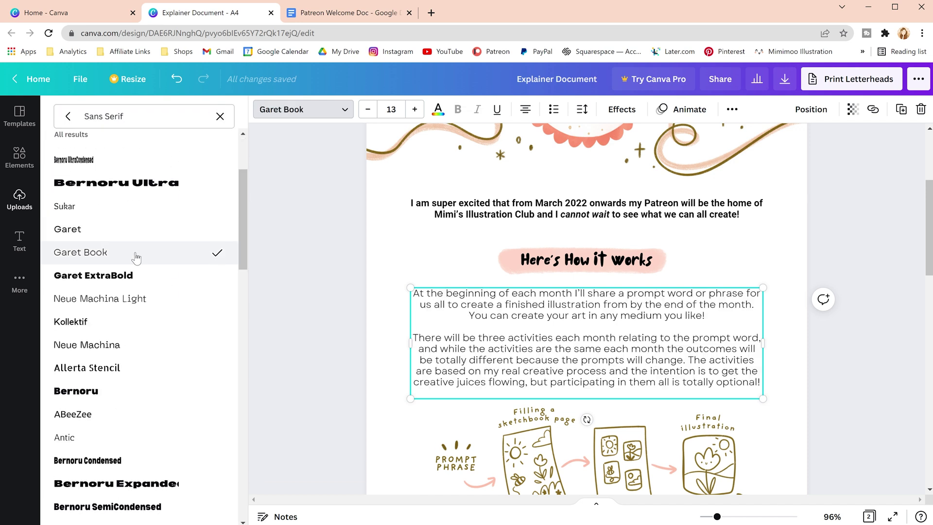
pyautogui.scroll(-6, 133, 277)
pyautogui.scroll(-15, 136, 281)
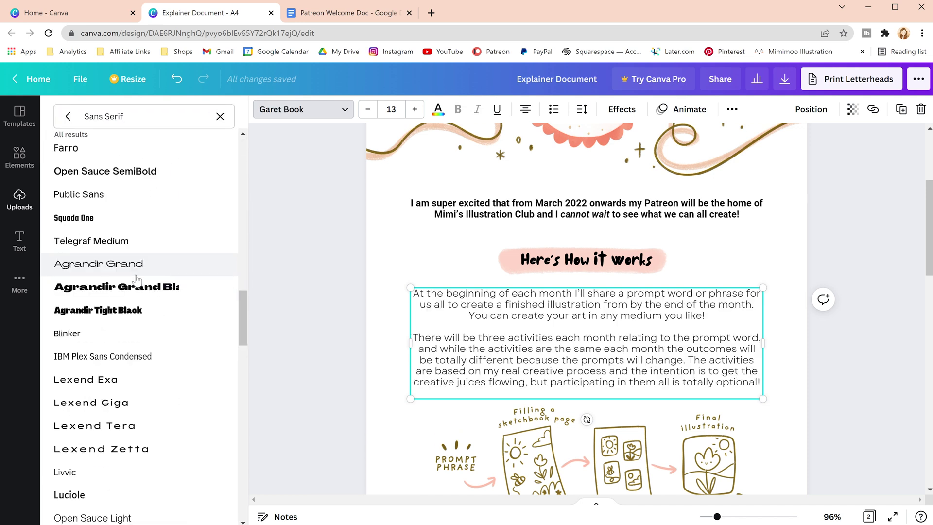
pyautogui.click(137, 282)
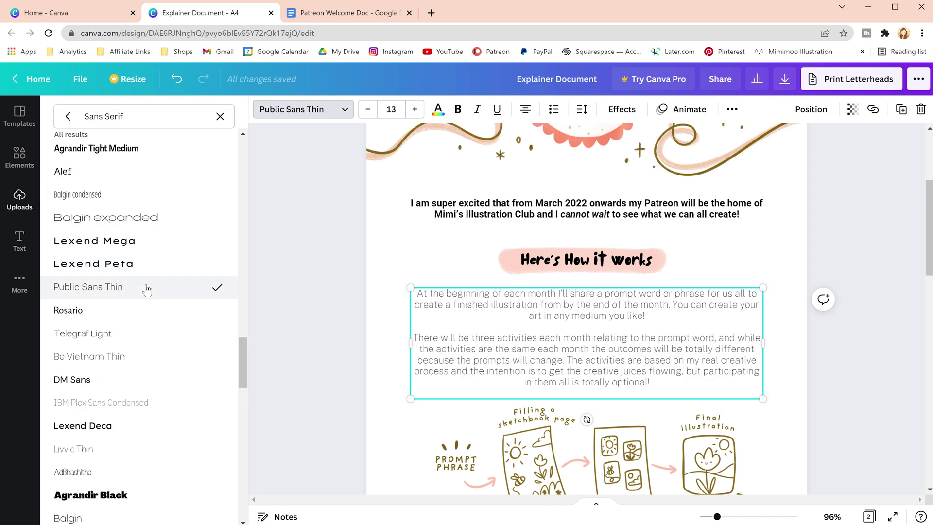
pyautogui.click(534, 207)
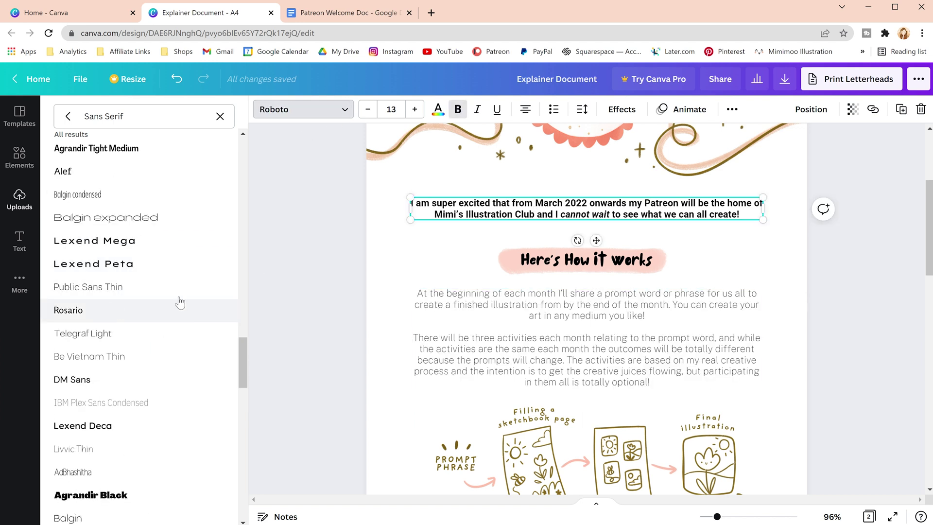
pyautogui.scroll(-10, 200, 335)
pyautogui.scroll(-12, 197, 328)
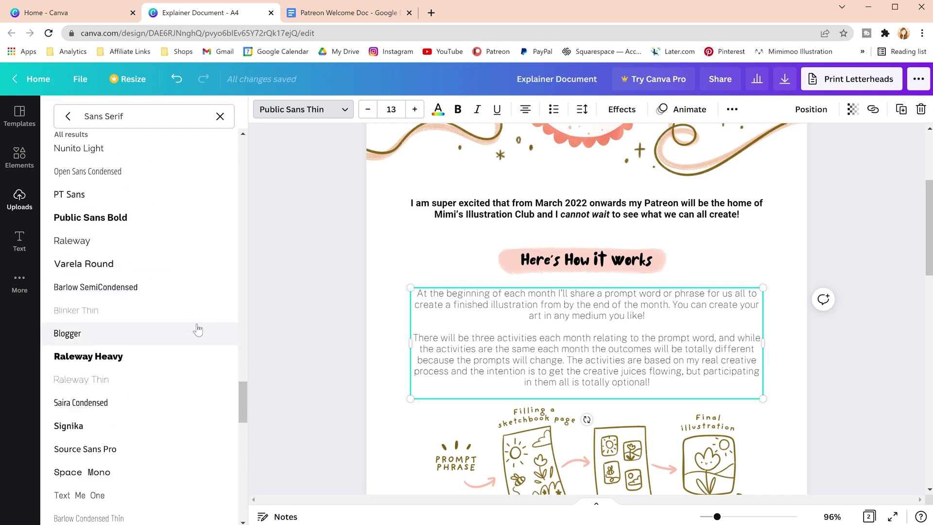
pyautogui.click(171, 226)
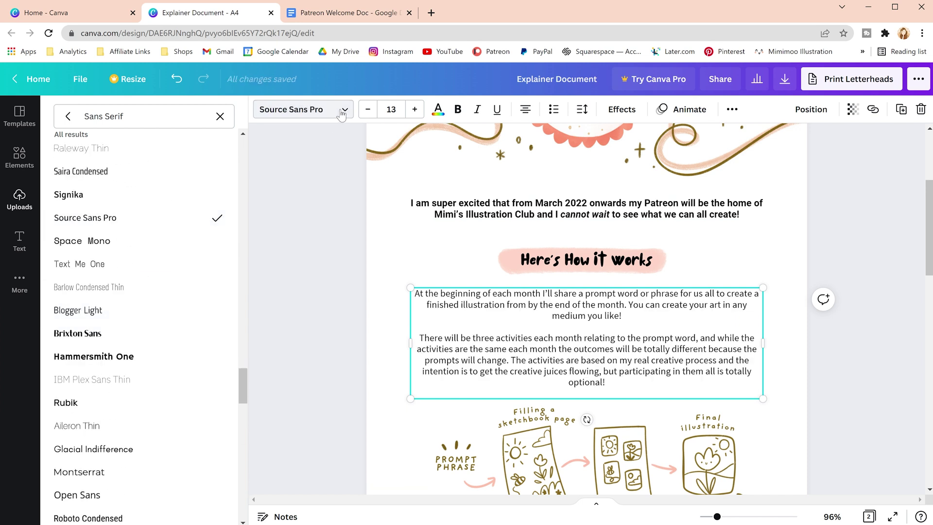
# Apply Source Sans Pro to the intro sentence as well.
pyautogui.click(552, 217)
pyautogui.click(128, 219)
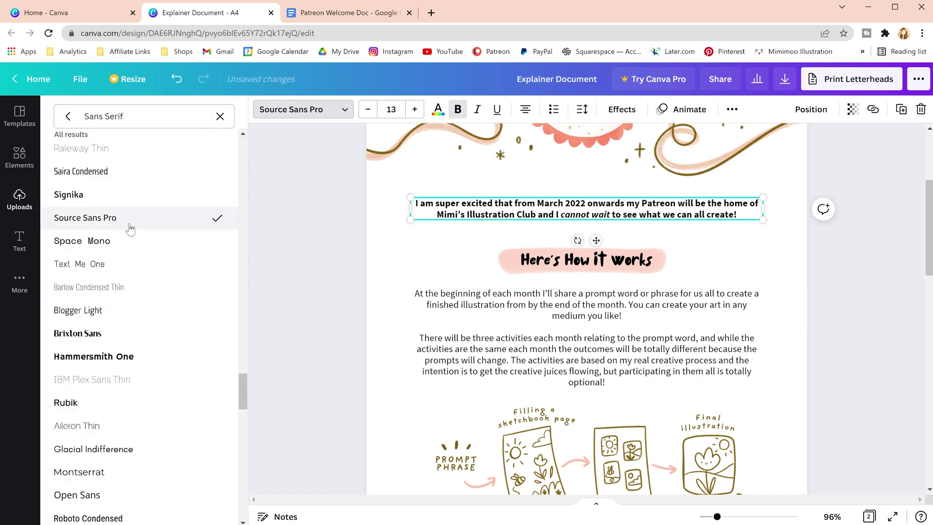
pyautogui.click(303, 109)
pyautogui.write('source sans pro')
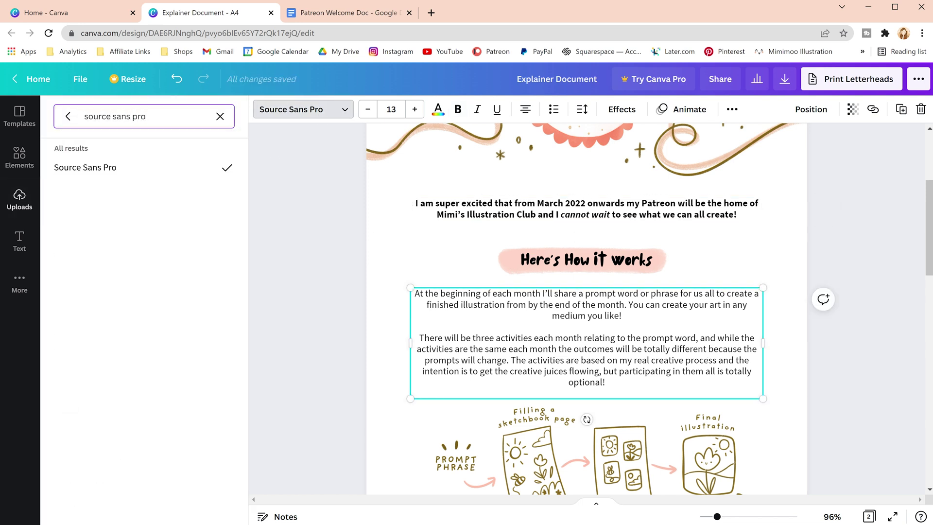
pyautogui.click(220, 116)
# Check the body paragraphs and process illustration, then nudge the intro sentence down.
pyautogui.click(829, 285)
pyautogui.click(758, 369)
pyautogui.scroll(-4, 707, 331)
pyautogui.click(707, 331)
pyautogui.scroll(-4, 585, 346)
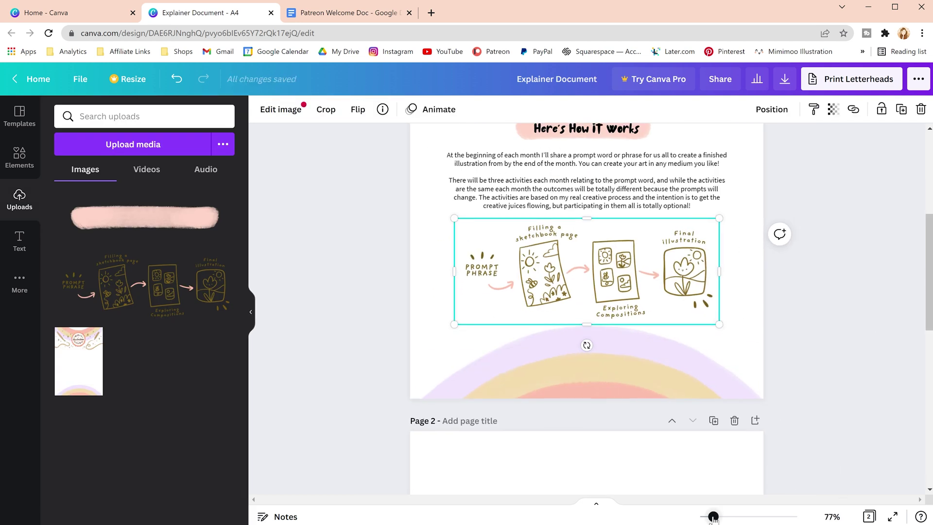
pyautogui.click(751, 387)
pyautogui.press('Tab')
# Nudge the intro sentence down, then slightly back up, and scroll to the blank page 2.
pyautogui.hotkey('shift', 'Down')
pyautogui.click(763, 268)
pyautogui.press('Tab')
pyautogui.press('Up')
pyautogui.press('Up')
pyautogui.press('Up')
pyautogui.press('Up')
pyautogui.click(801, 281)
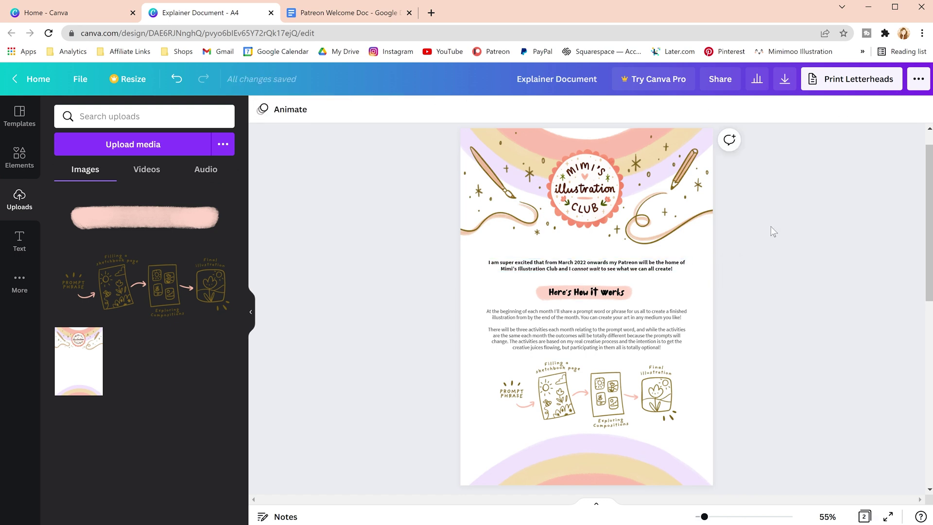
pyautogui.scroll(-7, 773, 231)
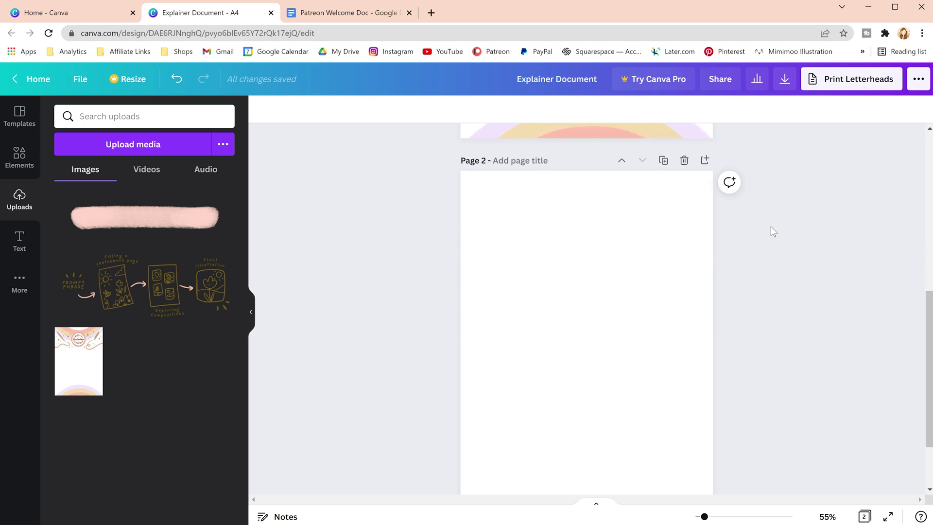
pyautogui.scroll(-2, 773, 231)
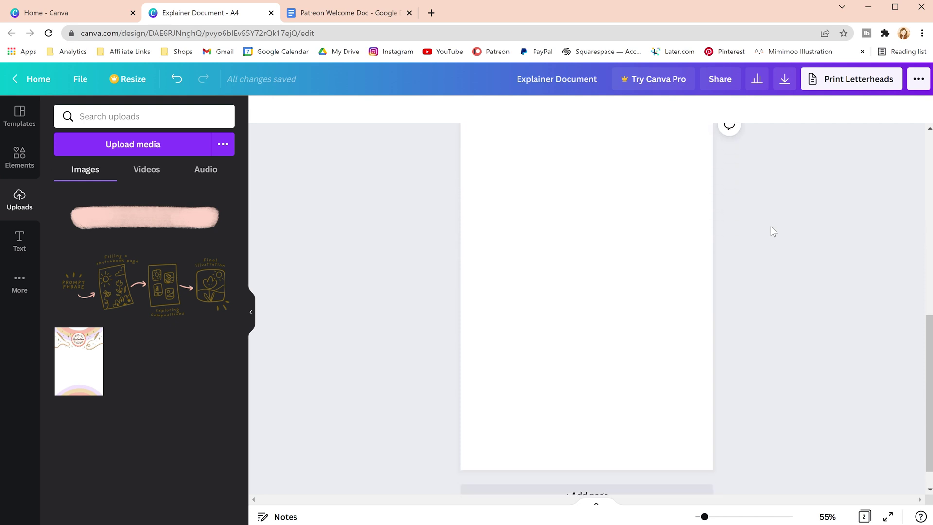
pyautogui.scroll(1, 929, 339)
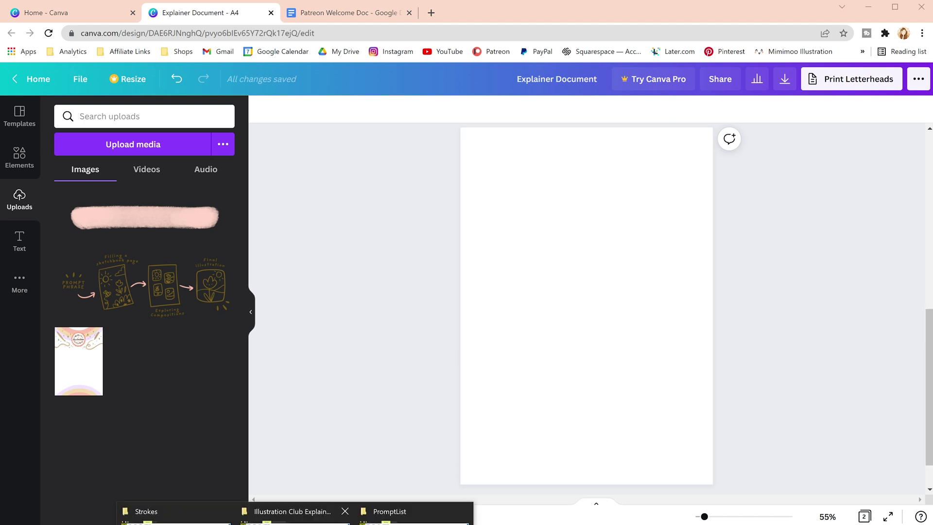
# Drag Mimis_IllustrationClub_Background_02.jpg from the Illustration Club Explainer folder into Canva's uploads.
pyautogui.click(288, 511)
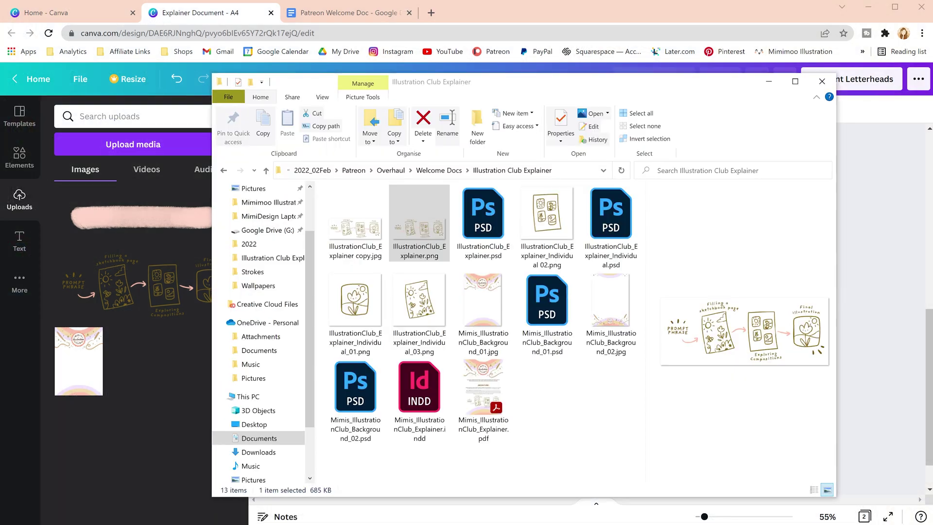
pyautogui.click(611, 325)
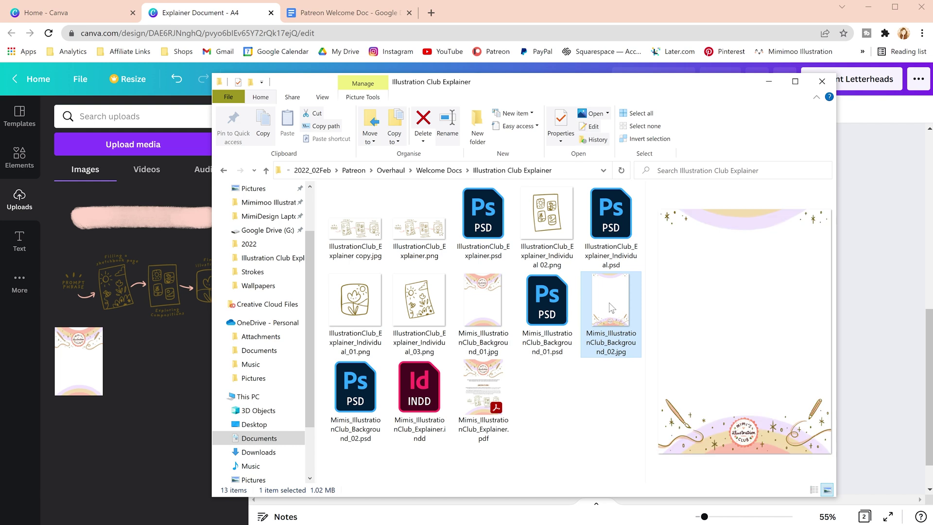
pyautogui.moveTo(611, 307); pyautogui.dragTo(132, 371)
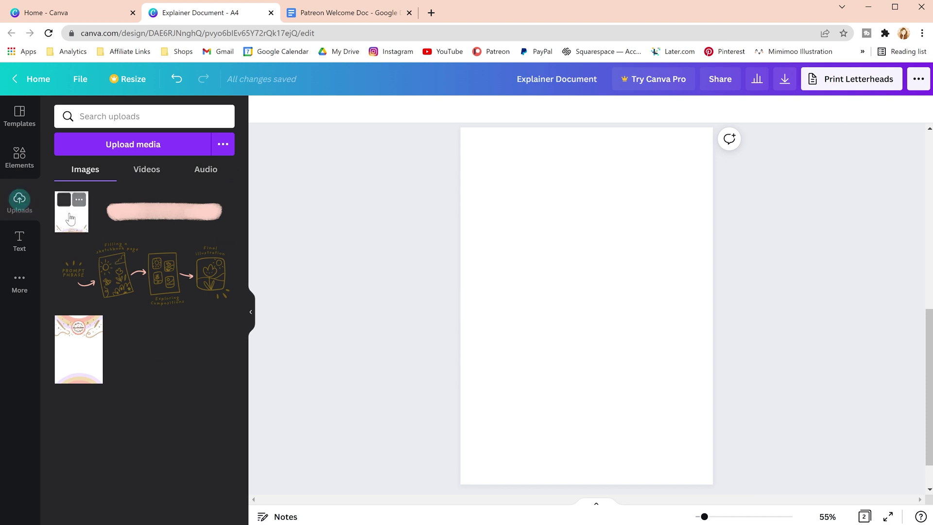
# Drag the Background_02 upload onto page 2 so it fills the whole page.
pyautogui.moveTo(133, 222); pyautogui.dragTo(477, 220)
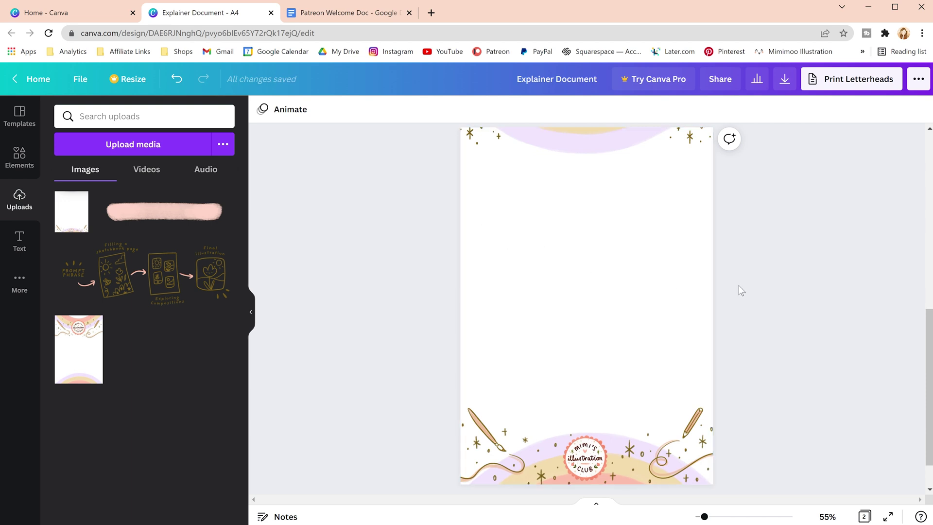
pyautogui.scroll(7, 739, 286)
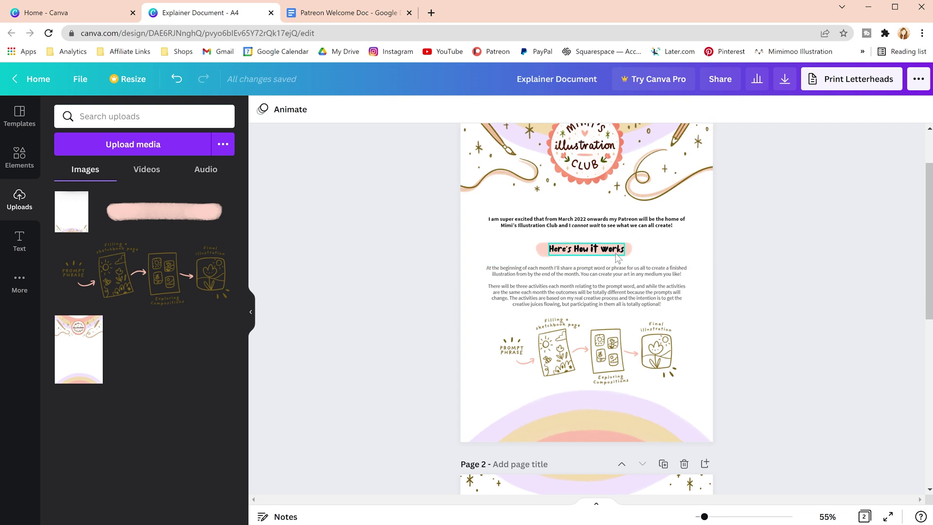
# Paste a copy of the 'Here's How It Works' heading onto page 2.
pyautogui.click(618, 258)
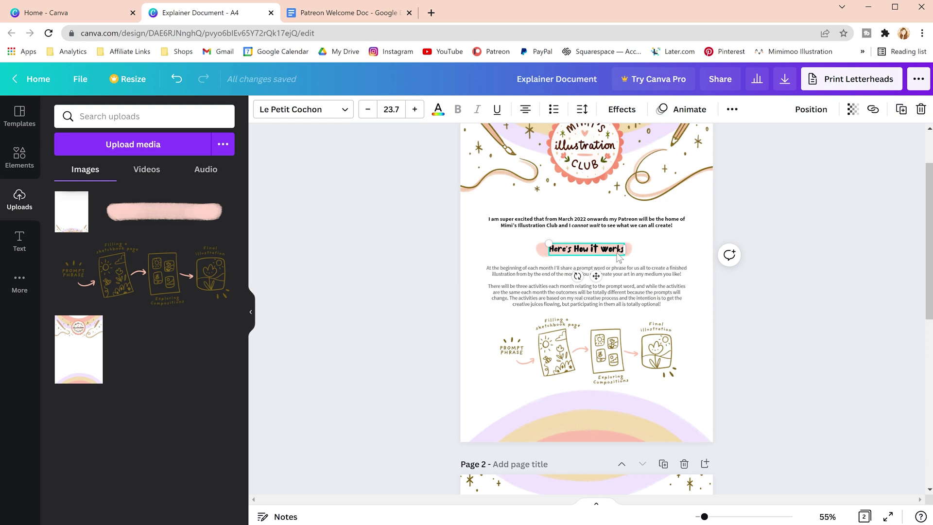
pyautogui.scroll(-6, 638, 254)
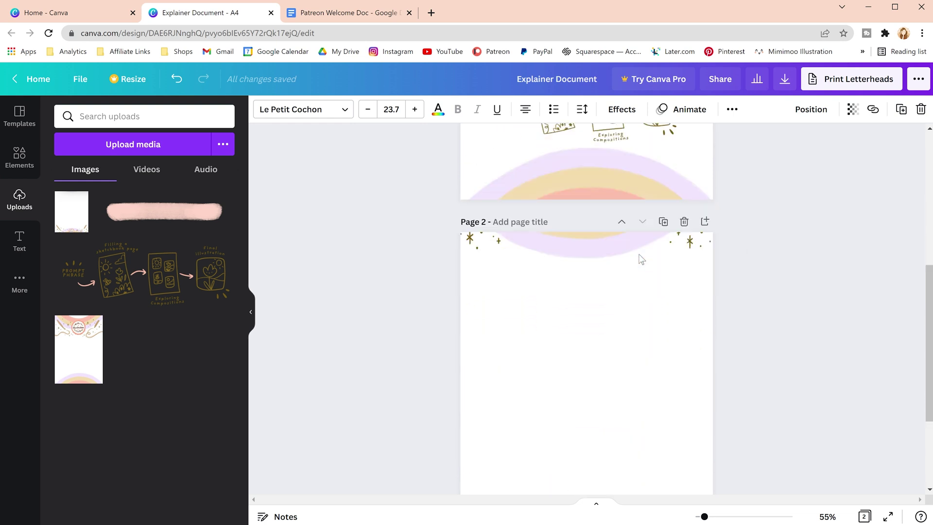
pyautogui.click(610, 302)
pyautogui.hotkey('ctrl', 'v')
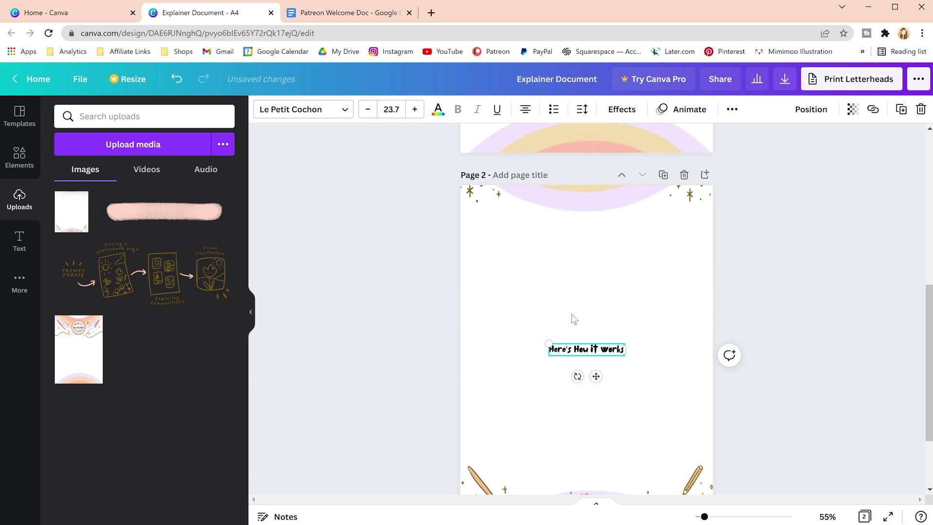
# Replace the page-2 heading text with 'Activity 1 - Filling A Sketchbook Page' from the Google Doc.
pyautogui.click(362, 13)
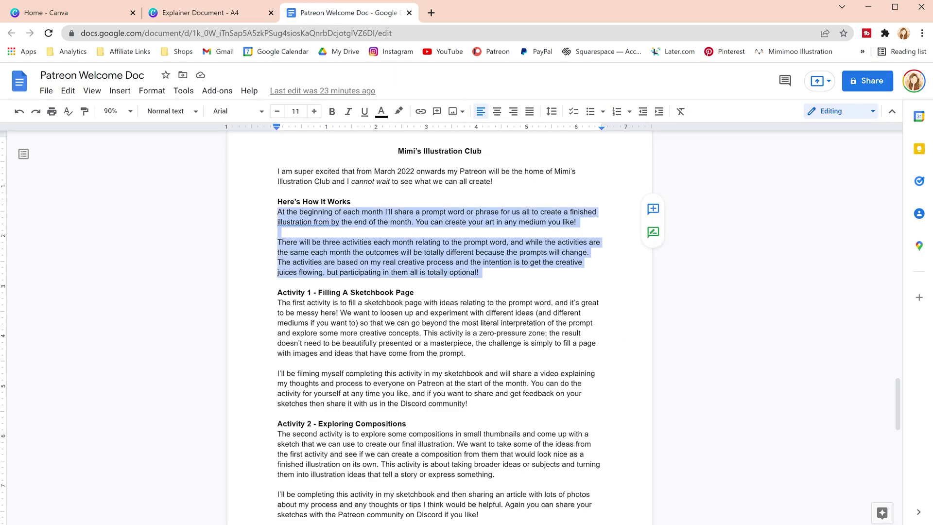
pyautogui.moveTo(414, 293); pyautogui.dragTo(277, 292)
pyautogui.hotkey('ctrl', 'c')
pyautogui.click(229, 18)
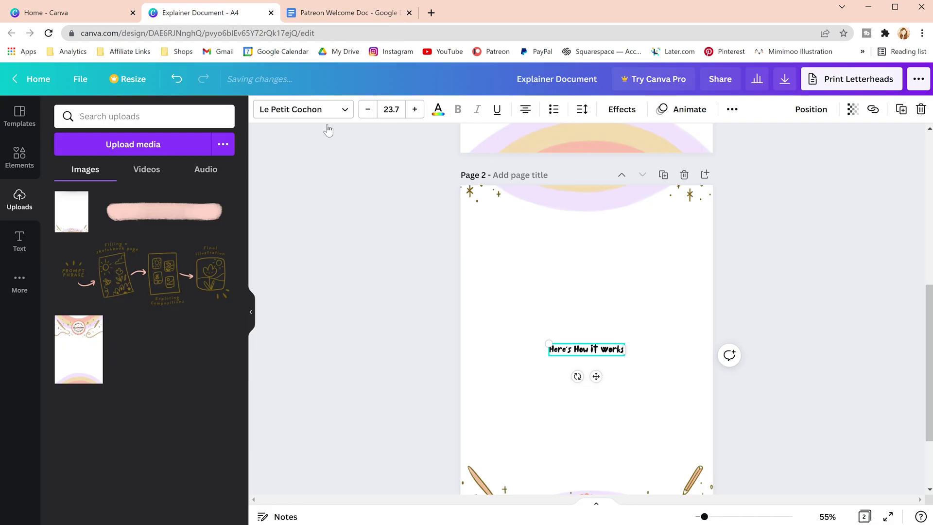
pyautogui.doubleClick(599, 355)
pyautogui.hotkey('ctrl', 'a')
pyautogui.hotkey('ctrl', 'v')
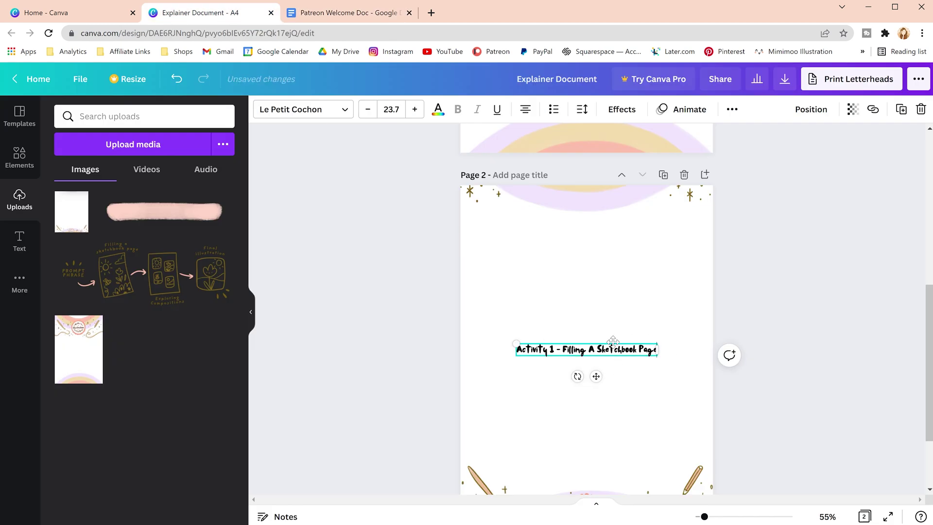
# Filter the Activity 1 heading's fonts to Handwriting, trying Aloja and Mansalva.
pyautogui.click(548, 296)
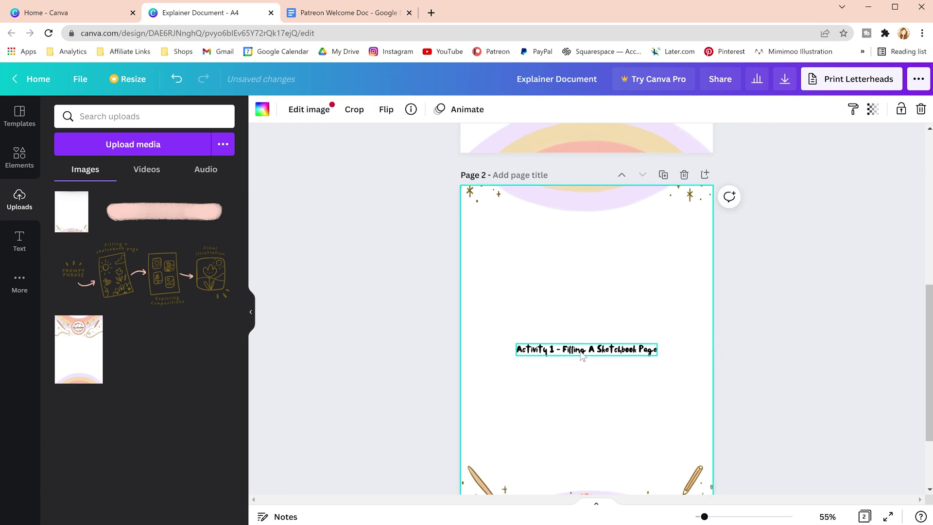
pyautogui.click(583, 356)
pyautogui.click(344, 110)
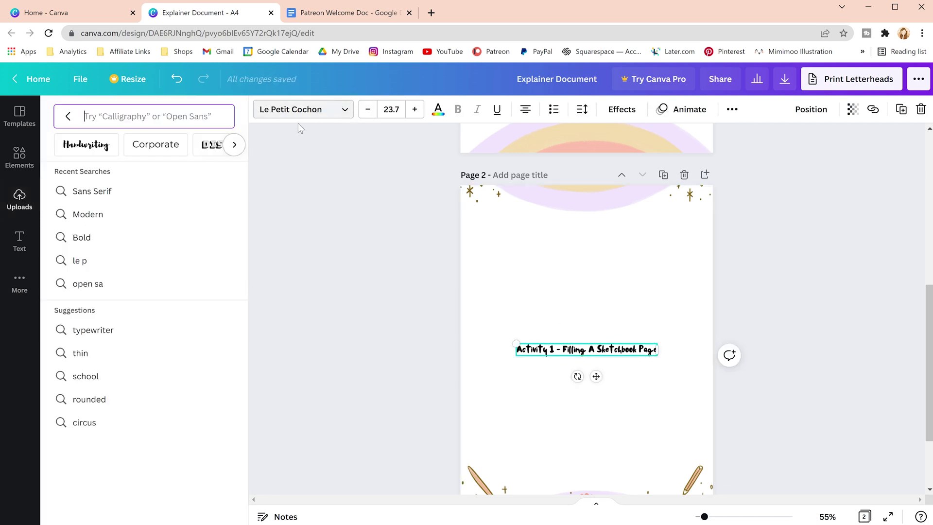
pyautogui.click(113, 148)
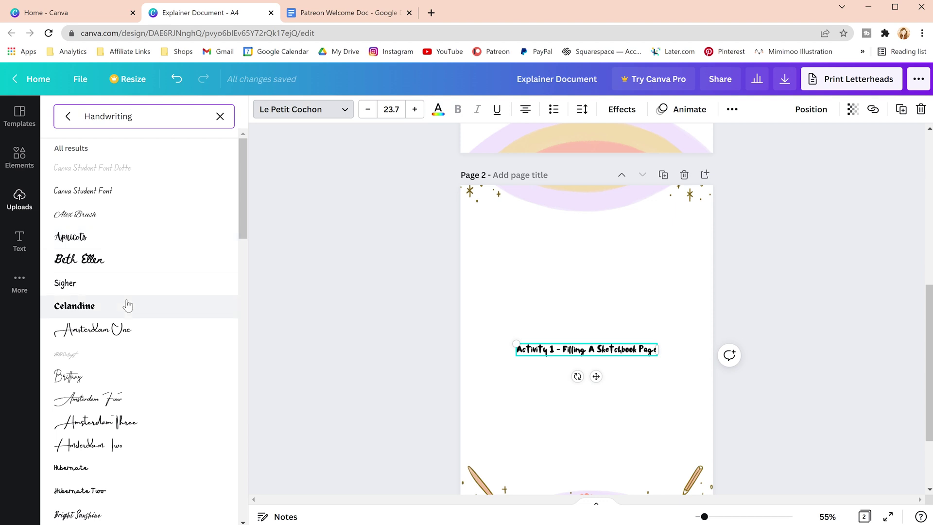
pyautogui.scroll(-7, 125, 313)
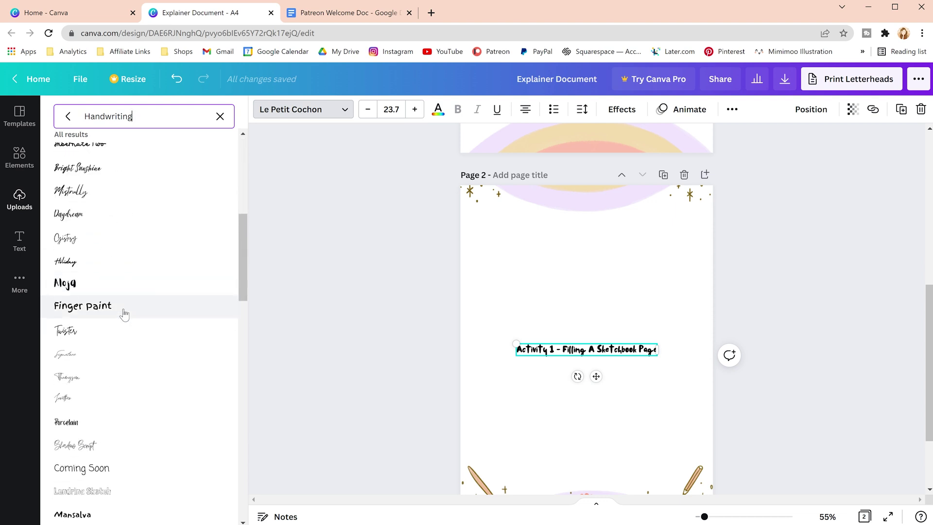
pyautogui.click(127, 286)
pyautogui.scroll(-5, 140, 291)
pyautogui.click(152, 282)
# Compare More Sugar Thin, One Little Font and More Sugar, applying More Sugar Thin to both headings.
pyautogui.click(149, 350)
pyautogui.scroll(-4, 156, 411)
pyautogui.click(156, 398)
pyautogui.scroll(-6, 126, 292)
pyautogui.click(121, 301)
pyautogui.scroll(-5, 153, 401)
pyautogui.scroll(10, 153, 400)
pyautogui.click(125, 294)
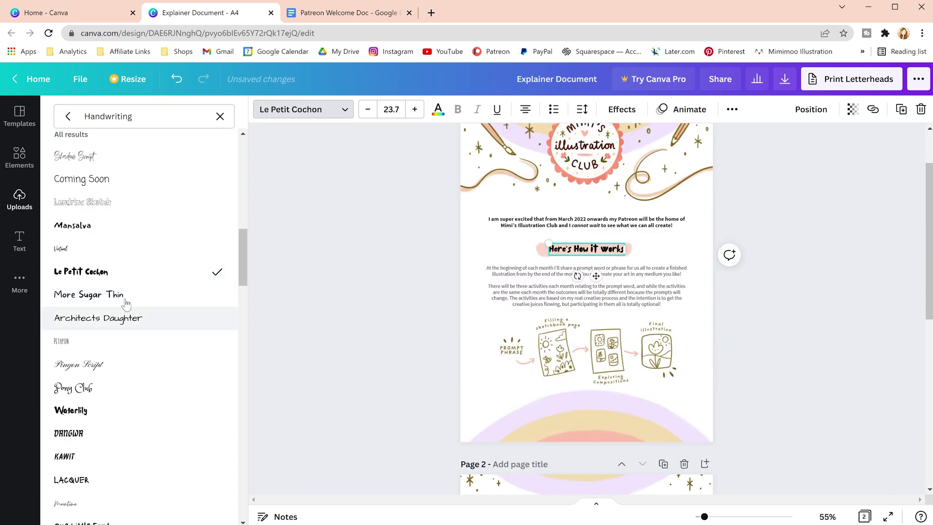
pyautogui.click(124, 294)
pyautogui.press('Escape')
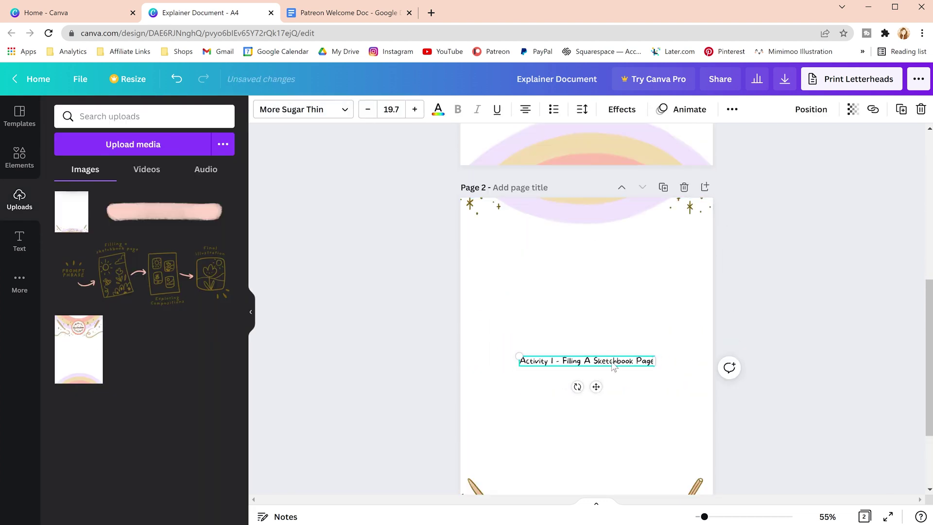
# Raise the Activity 1 heading on page 2 and move the body text box just beneath it.
pyautogui.moveTo(588, 361); pyautogui.dragTo(588, 254)
pyautogui.click(547, 245)
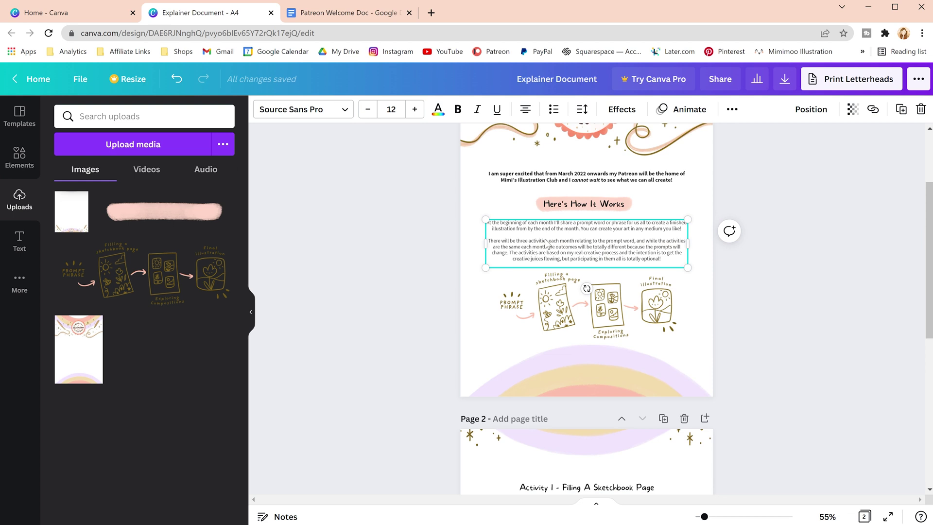
pyautogui.scroll(-5, 544, 239)
pyautogui.moveTo(547, 245); pyautogui.dragTo(554, 321)
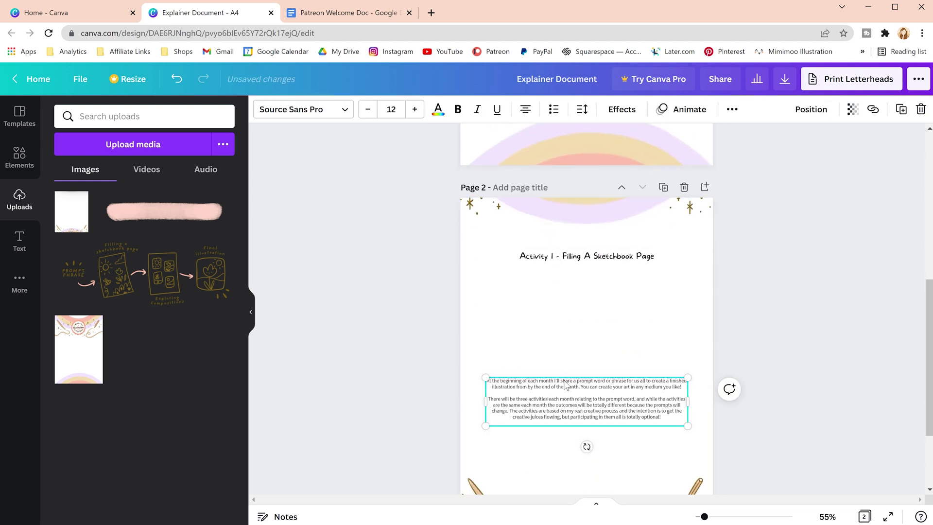
pyautogui.moveTo(565, 384); pyautogui.dragTo(565, 278)
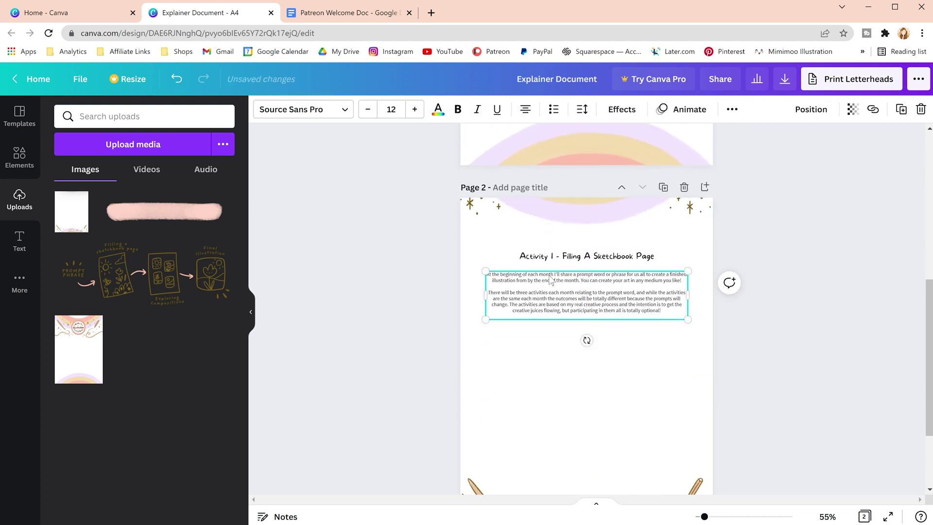
# Replace the page-2 body text with the two Activity 1 paragraphs from the Google Doc.
pyautogui.click(364, 14)
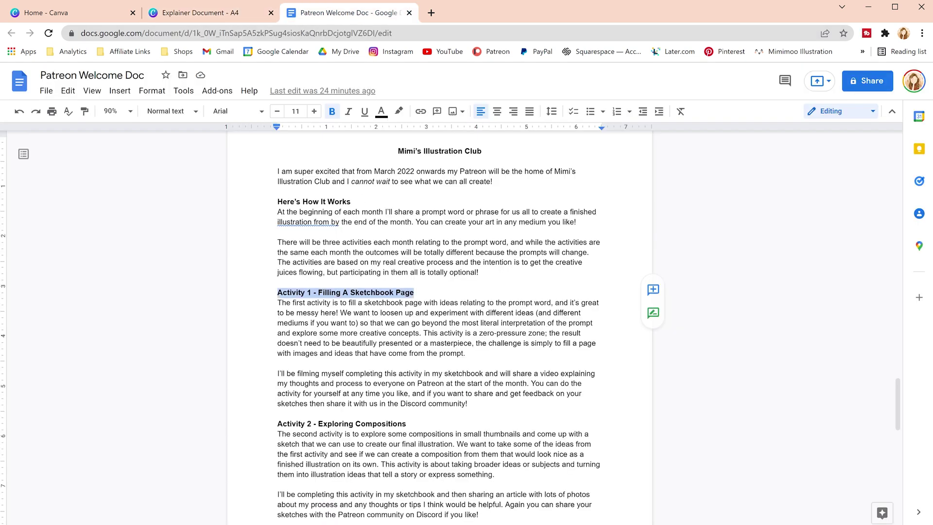
pyautogui.moveTo(278, 302); pyautogui.dragTo(474, 403)
pyautogui.hotkey('ctrl', 'c')
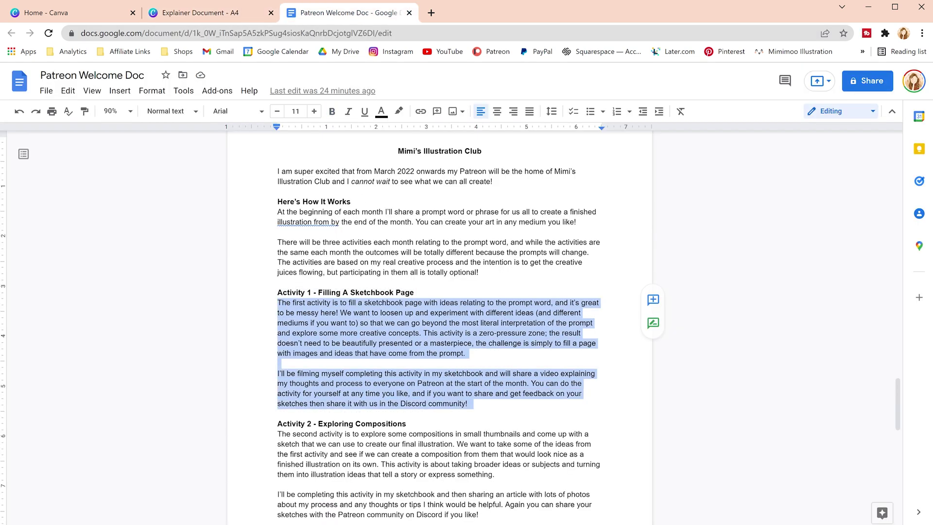
pyautogui.click(193, 15)
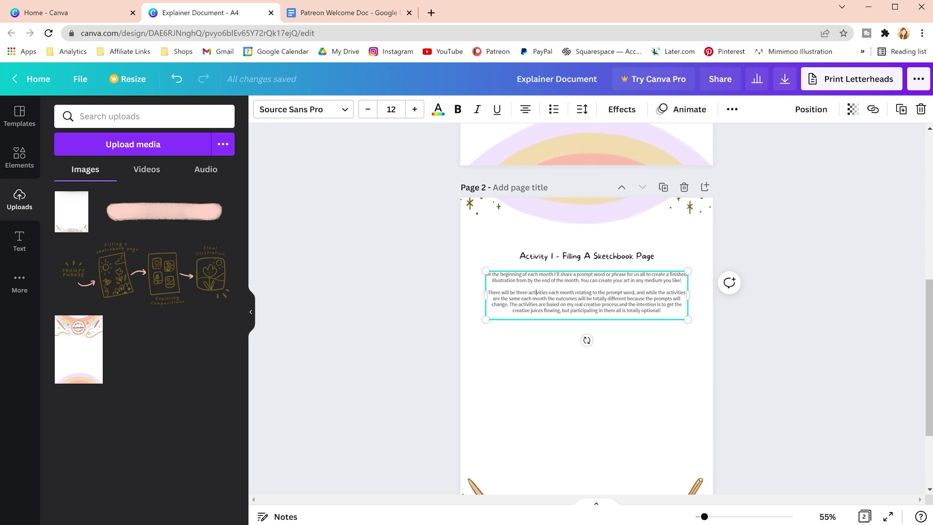
pyautogui.moveTo(662, 311); pyautogui.dragTo(474, 276)
pyautogui.hotkey('ctrl', 'v')
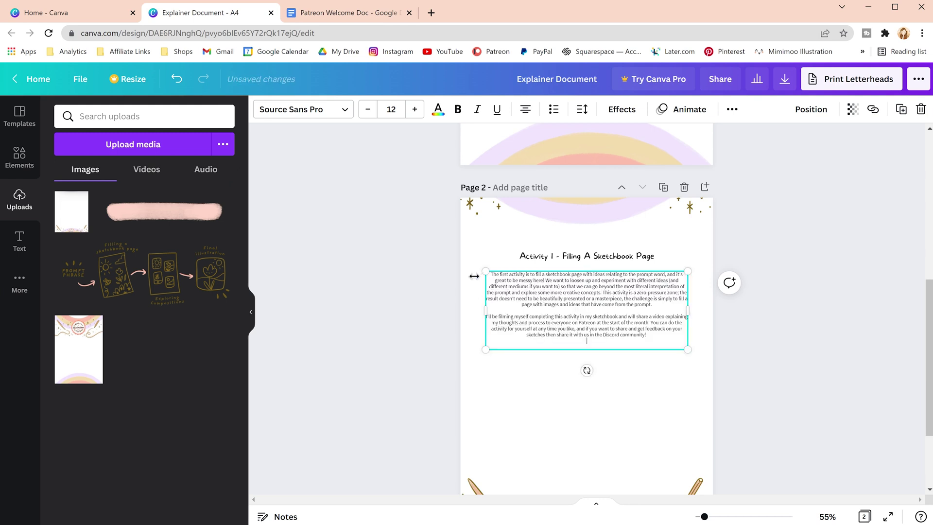
pyautogui.press('BackSpace')
pyautogui.press('BackSpace')
# Duplicate the Activity 1 heading and text as a second block further down page 2.
pyautogui.scroll(-2, 635, 379)
pyautogui.click(599, 198)
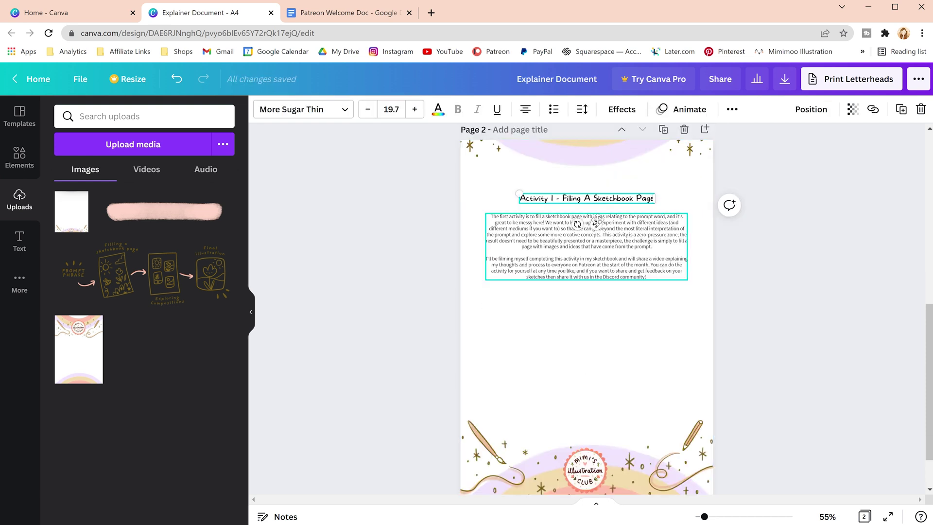
pyautogui.keyDown('shift'); pyautogui.click(620, 227); pyautogui.keyUp('shift')
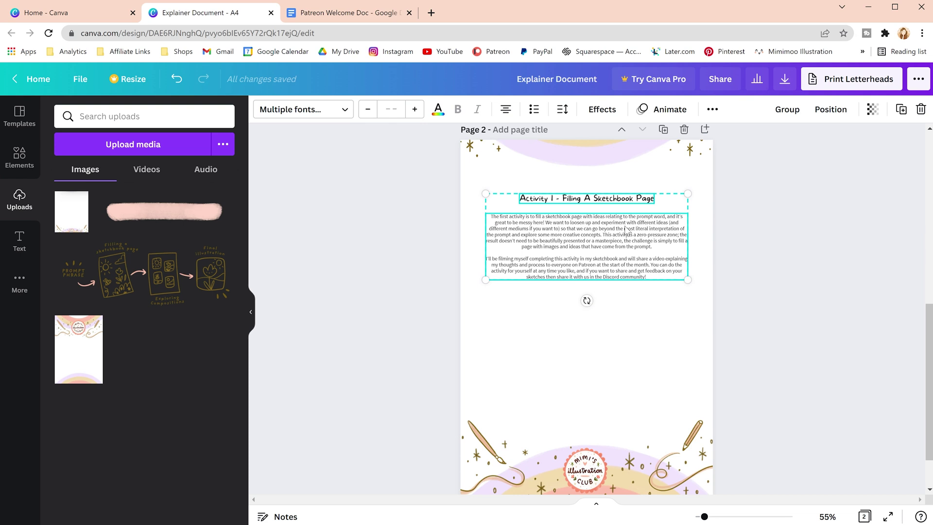
pyautogui.moveTo(627, 228); pyautogui.dragTo(624, 340)
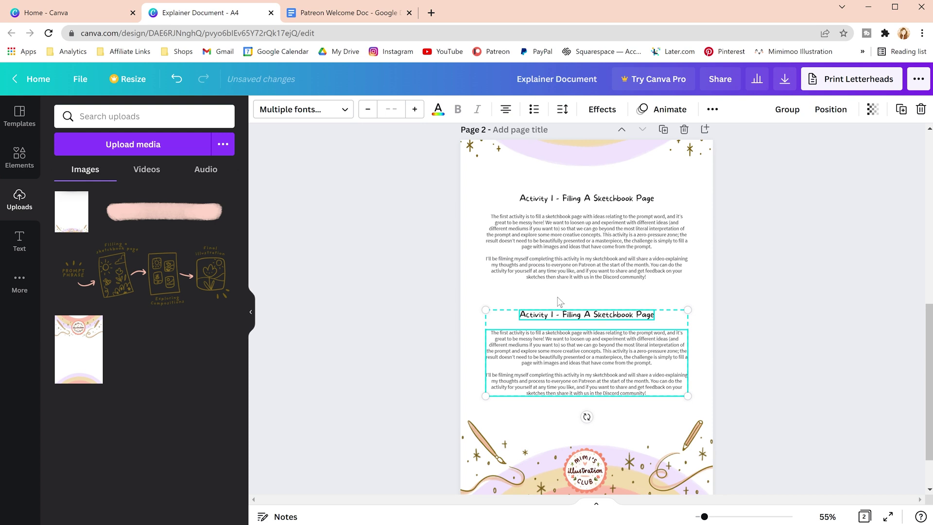
pyautogui.click(348, 13)
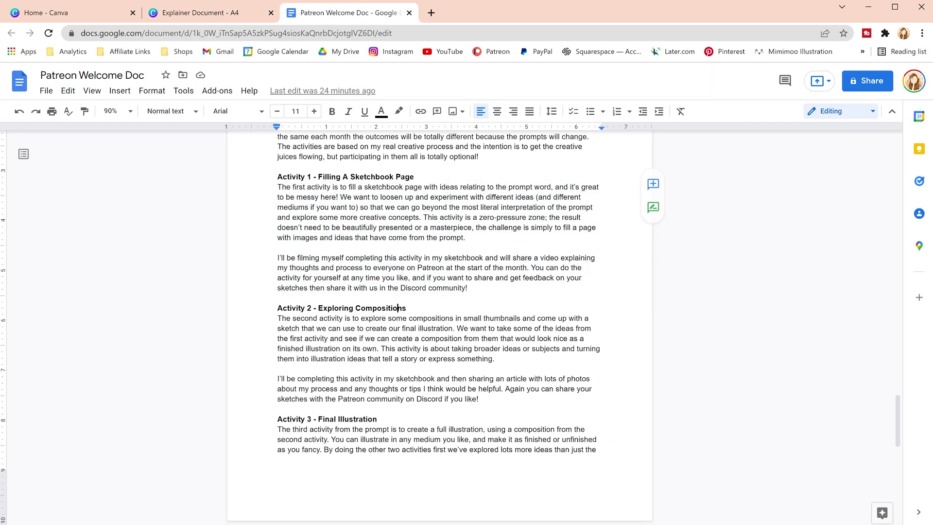
# Replace the copied heading and paragraphs with the Activity 2 - Exploring Compositions heading and text.
pyautogui.click(216, 13)
pyautogui.click(613, 304)
pyautogui.doubleClick(615, 314)
pyautogui.hotkey('ctrl', 'a')
pyautogui.write('Activity 2 - Exploring Compositions')
pyautogui.click(348, 13)
pyautogui.moveTo(241, 360); pyautogui.dragTo(512, 413)
pyautogui.click(216, 14)
pyautogui.doubleClick(646, 393)
pyautogui.hotkey('ctrl', 'a')
pyautogui.write("The second activity is to explore some compositions in small thumbnails and come up with a sketch that we can use to create our final illustration. We want to take some of the ideas from the first activity and see if we can create a composition from them that would look nice as a finished illustration on its own. This activity is about taking broader ideas or subjects and turning them into illustration ideas that tell a story or express something.  I'll be completing this activity in my sketchbook and then sharing an article with lots of photos about my process and any thoughts or tips I think would be helpful. Again you can share your sketches with the Patreon community on Discord if you like!")
pyautogui.click(626, 328)
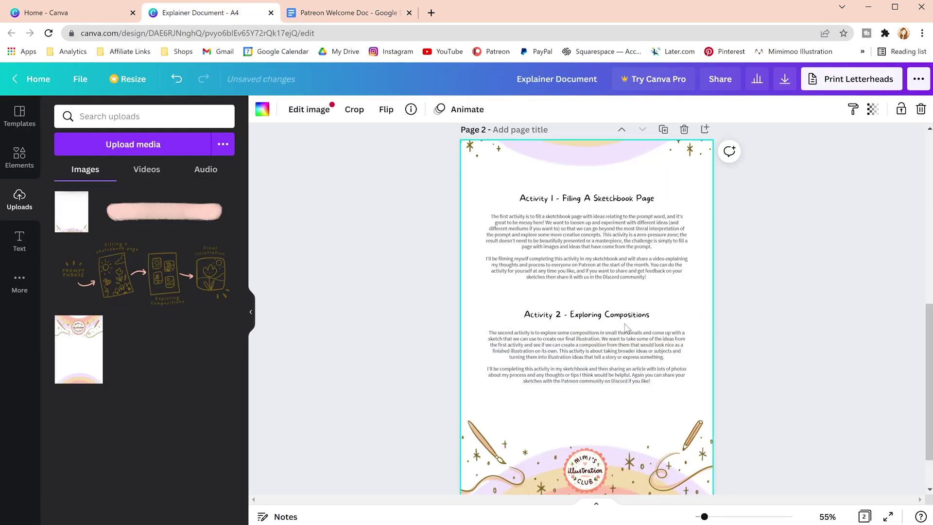
# Narrow both activity text boxes and right-align the Activity 2 paragraphs.
pyautogui.click(598, 238)
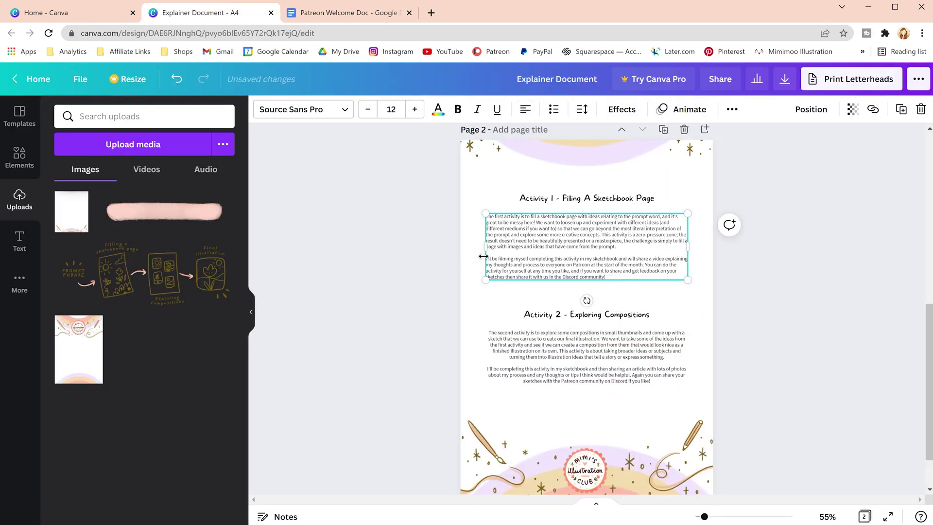
pyautogui.moveTo(514, 242); pyautogui.dragTo(554, 243)
pyautogui.click(584, 350)
pyautogui.moveTo(687, 357); pyautogui.dragTo(615, 374)
pyautogui.click(524, 113)
pyautogui.click(640, 366)
# Align each heading with its text and nudge the Activity 1 section up and left.
pyautogui.click(588, 315)
pyautogui.moveTo(588, 315); pyautogui.dragTo(552, 318)
pyautogui.moveTo(552, 198); pyautogui.dragTo(587, 203)
pyautogui.click(632, 253)
pyautogui.keyDown('shift'); pyautogui.click(631, 202); pyautogui.keyUp('shift')
pyautogui.moveTo(666, 243); pyautogui.dragTo(664, 226)
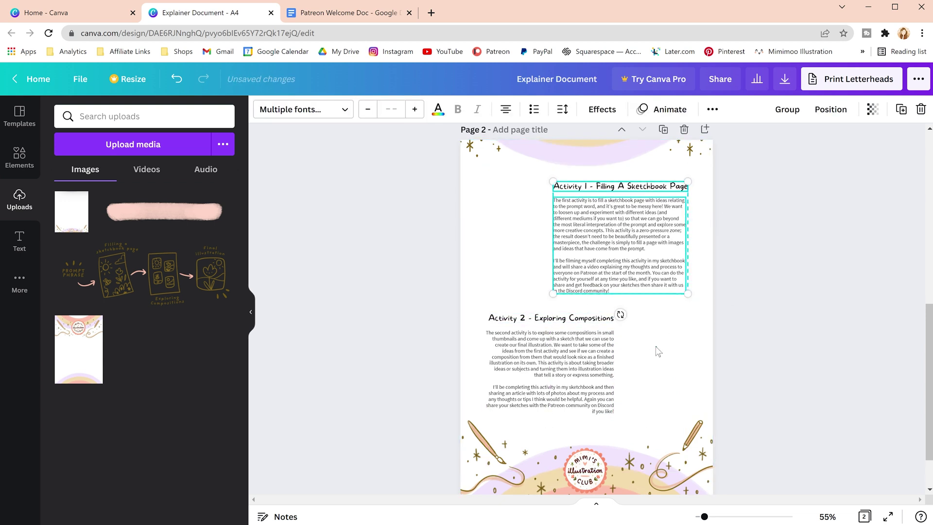
pyautogui.click(658, 351)
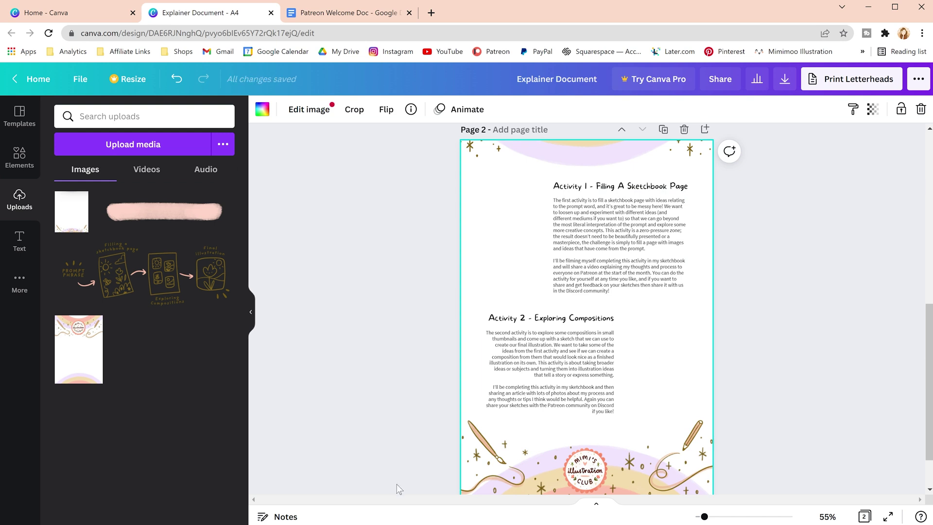
# Upload the sketchbook drawing and other sketch PNGs from the folder into Canva.
pyautogui.click(291, 512)
pyautogui.click(416, 236)
pyautogui.moveTo(419, 300); pyautogui.dragTo(145, 305)
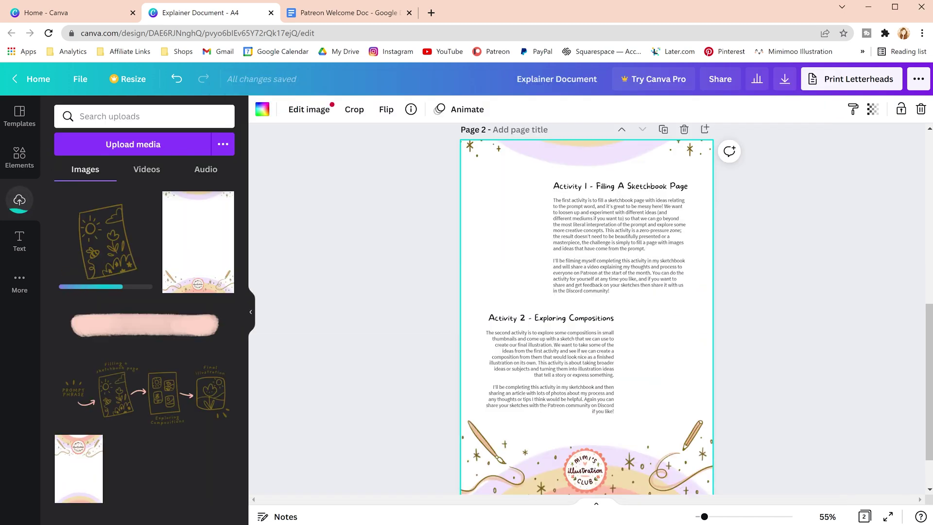
pyautogui.click(292, 512)
pyautogui.click(350, 325)
pyautogui.moveTo(543, 229); pyautogui.dragTo(137, 277)
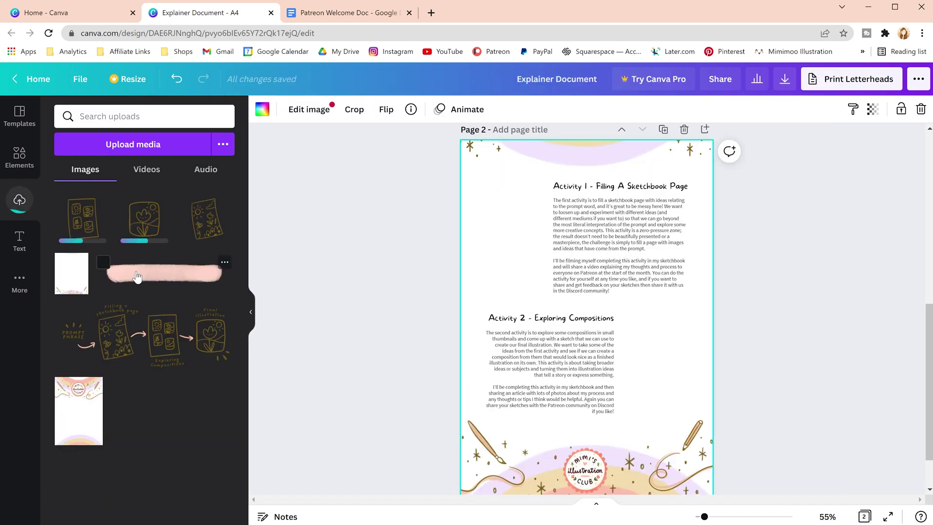
# Place the sketchbook drawing on page 2 and size it beside the Activity 1 text.
pyautogui.moveTo(208, 237); pyautogui.dragTo(578, 291)
pyautogui.moveTo(673, 393)
pyautogui.mouseDown()
pyautogui.moveTo(572, 290)
pyautogui.moveTo(551, 289)
pyautogui.moveTo(567, 300)
pyautogui.mouseUp()
pyautogui.moveTo(510, 245); pyautogui.dragTo(505, 239)
pyautogui.click(647, 312)
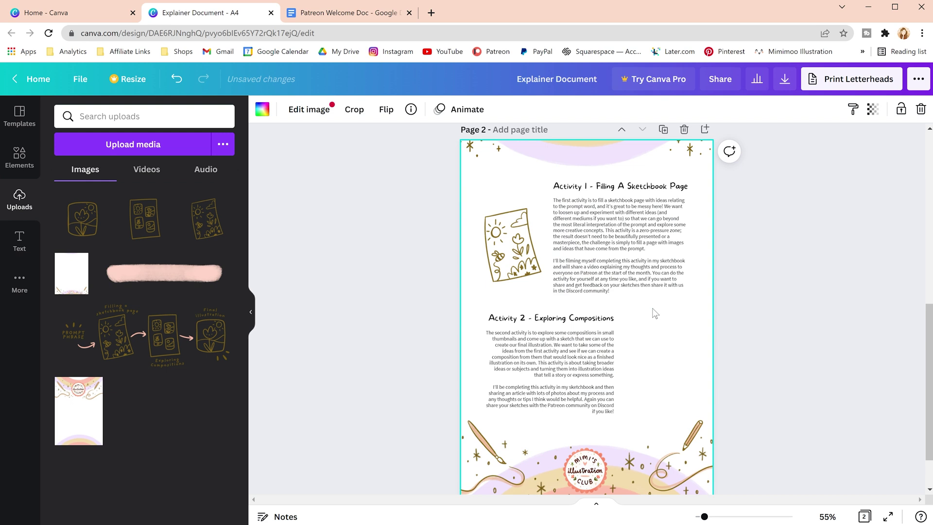
# Keep the Activity 1 text at size 12 and set the Activity 2 text to 11.5.
pyautogui.click(658, 272)
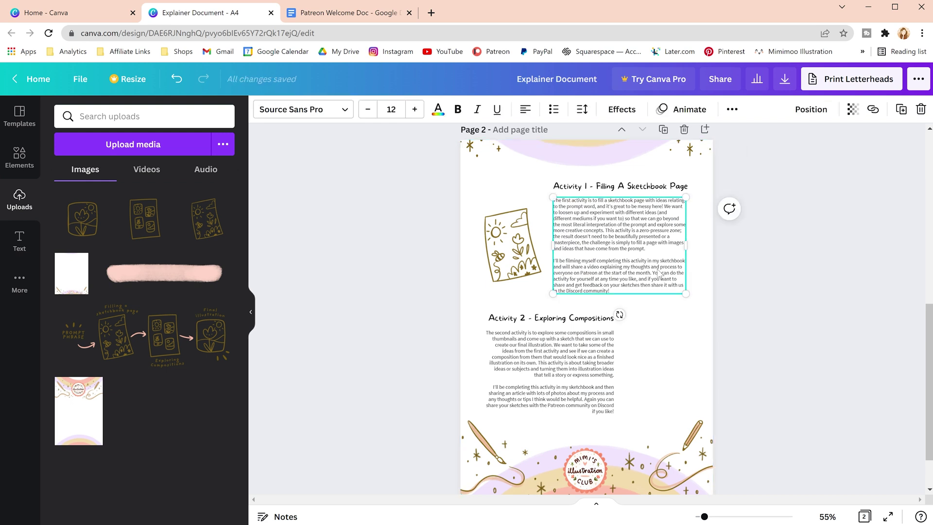
pyautogui.click(368, 109)
pyautogui.click(415, 109)
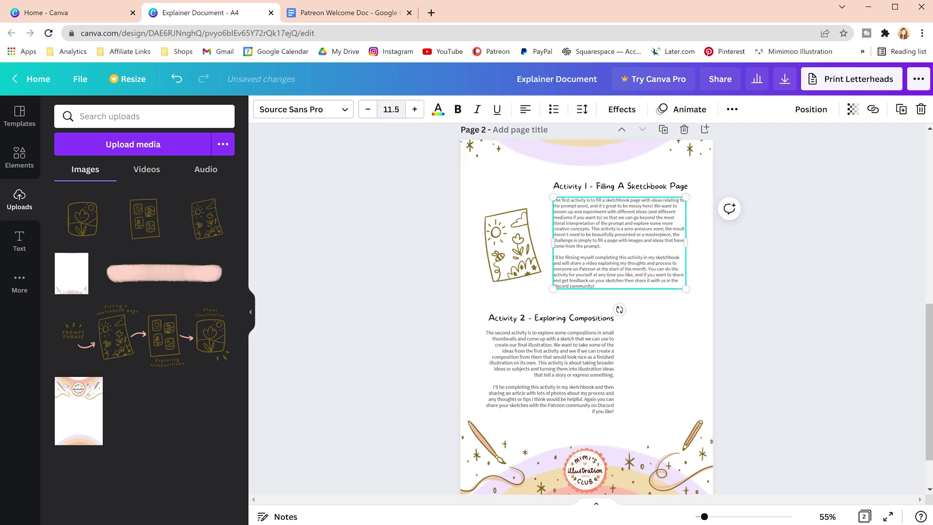
pyautogui.click(549, 370)
pyautogui.click(392, 109)
pyautogui.write('11.5')
pyautogui.press('Return')
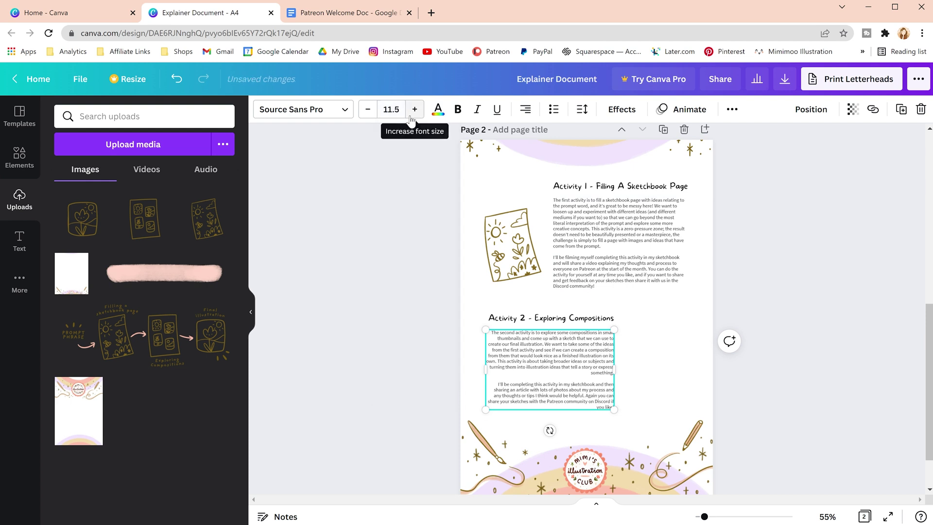
# Shrink the Activity 1 heading two steps and match the Activity 2 heading to it.
pyautogui.click(620, 186)
pyautogui.click(368, 109)
pyautogui.click(368, 109)
pyautogui.click(368, 109)
pyautogui.click(589, 321)
pyautogui.hotkey('ctrl', 'shift', ',')
pyautogui.hotkey('ctrl', 'shift', ',')
pyautogui.hotkey('ctrl', 'shift', ',')
pyautogui.click(651, 348)
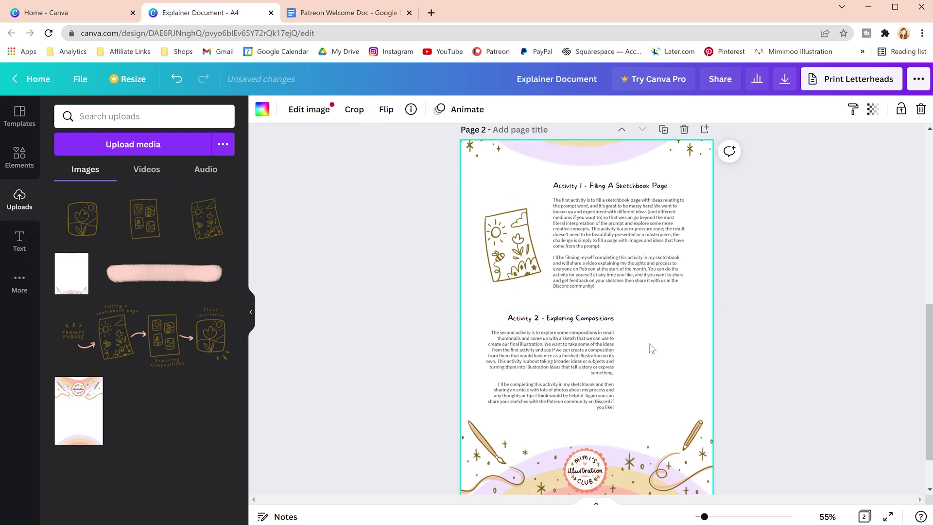
# Add the compositions sketch, shrink it, and place it beside the Activity 2 text.
pyautogui.click(159, 228)
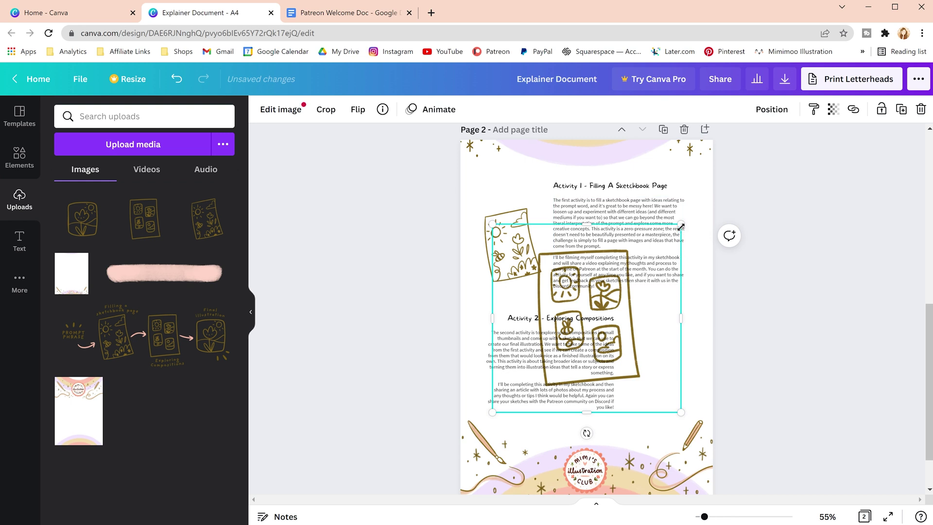
pyautogui.moveTo(680, 227)
pyautogui.mouseDown()
pyautogui.moveTo(604, 323)
pyautogui.moveTo(602, 305)
pyautogui.mouseUp()
pyautogui.click(547, 330)
pyautogui.click(547, 330)
pyautogui.moveTo(545, 322); pyautogui.dragTo(658, 330)
# Upload the second pink splodge image, Text-Splodges_005, into Canva.
pyautogui.click(761, 290)
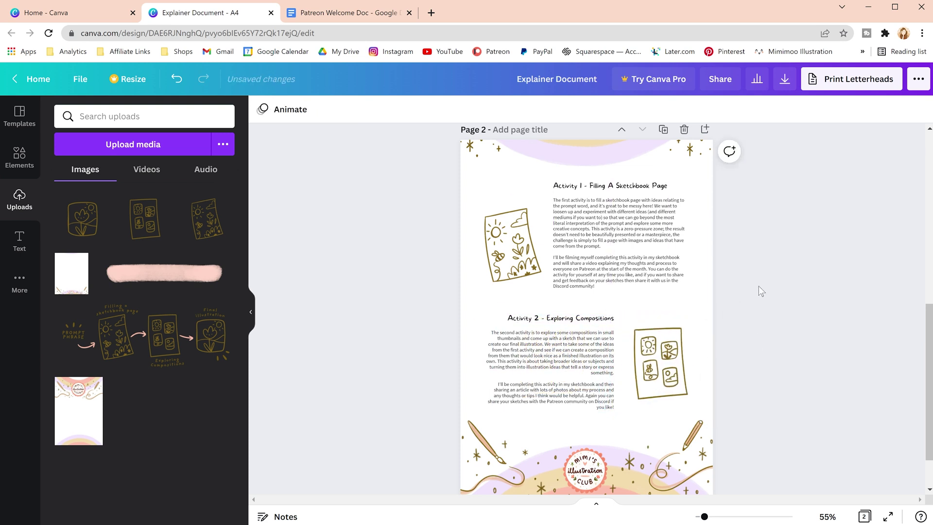
pyautogui.click(340, 516)
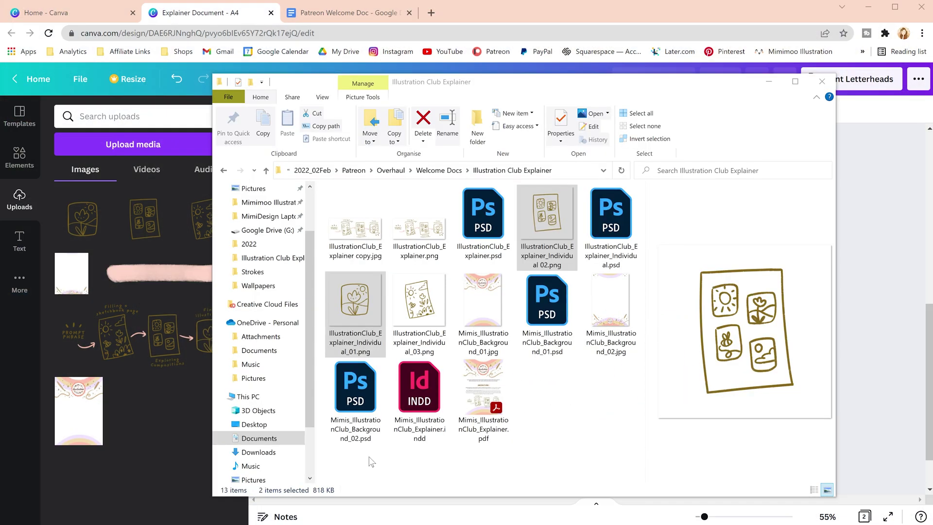
pyautogui.keyDown('ctrl'); pyautogui.click(354, 311); pyautogui.keyUp('ctrl')
pyautogui.click(340, 516)
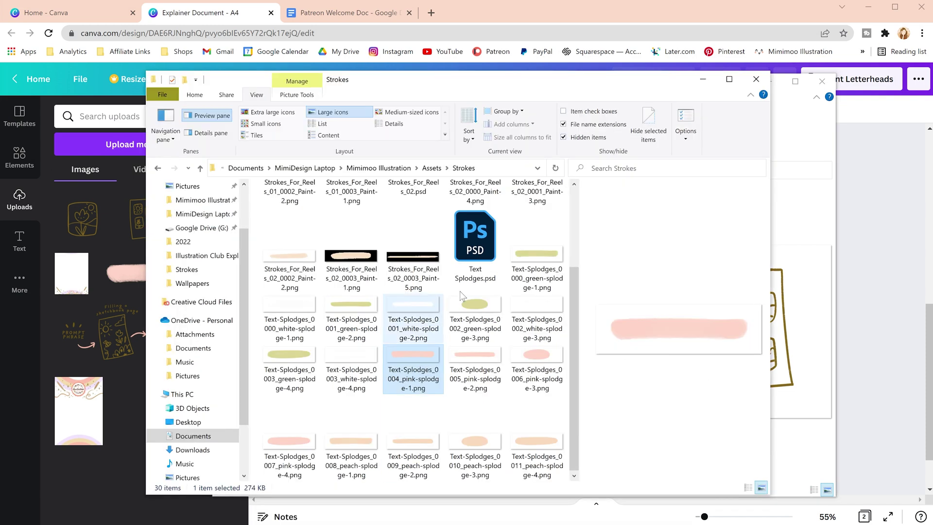
pyautogui.click(484, 357)
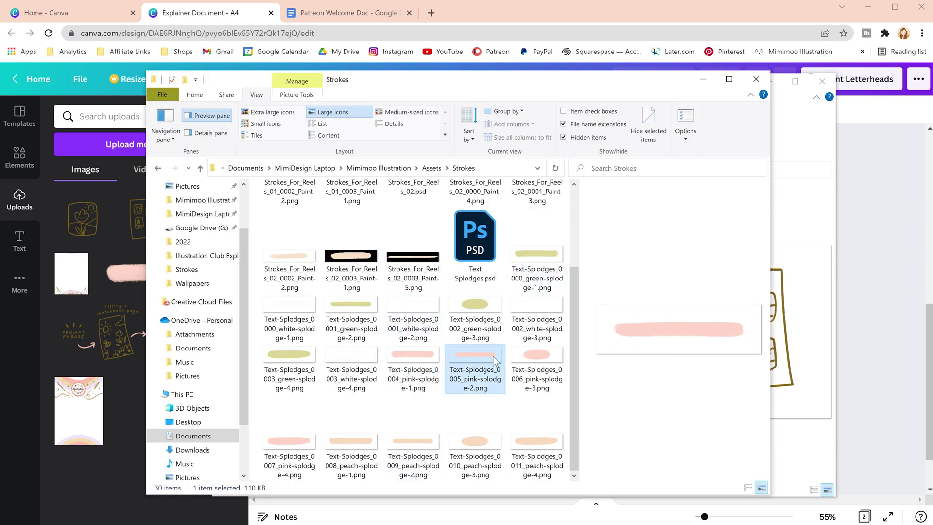
pyautogui.moveTo(495, 360)
pyautogui.mouseDown()
pyautogui.moveTo(122, 296)
pyautogui.moveTo(114, 304)
pyautogui.mouseUp()
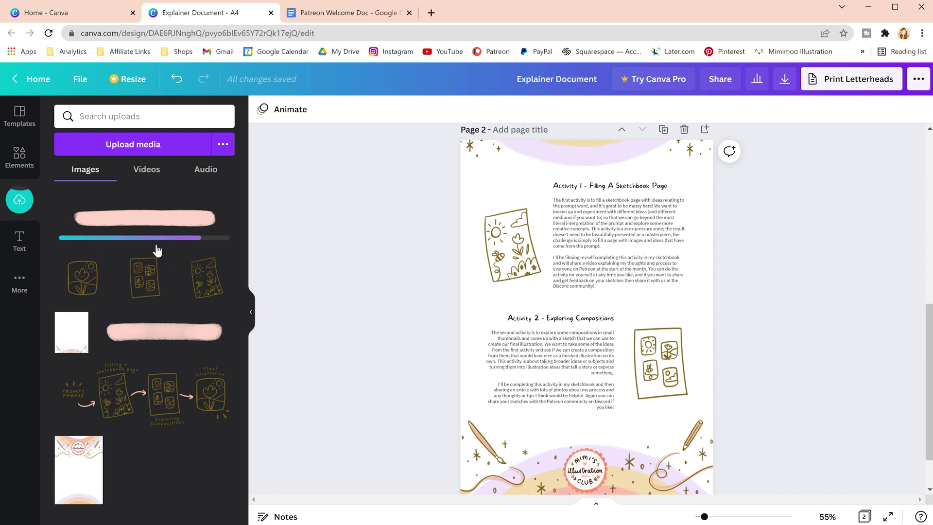
# Place the pink stroke over the Activity 1 heading, widen it, and send it to back.
pyautogui.click(144, 218)
pyautogui.moveTo(508, 319)
pyautogui.mouseDown()
pyautogui.moveTo(494, 322)
pyautogui.moveTo(564, 274)
pyautogui.moveTo(562, 189)
pyautogui.mouseUp()
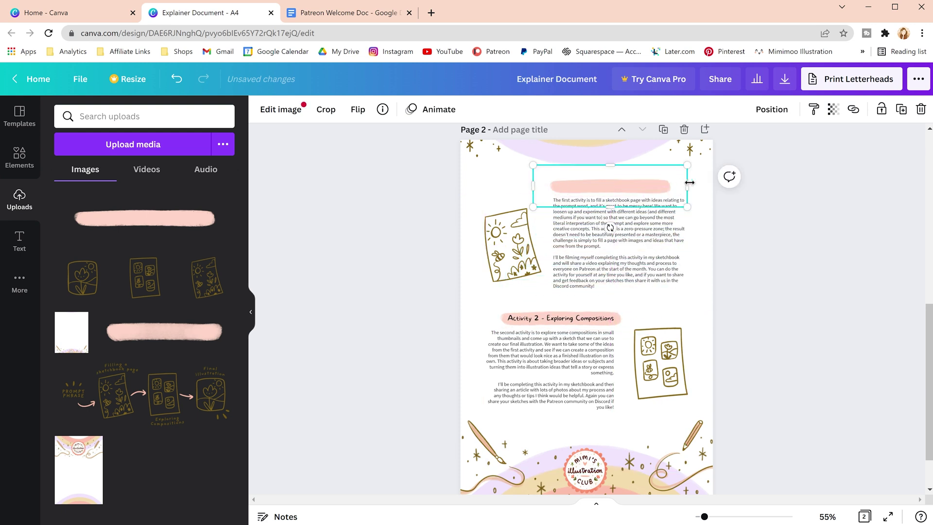
pyautogui.moveTo(691, 182); pyautogui.dragTo(698, 184)
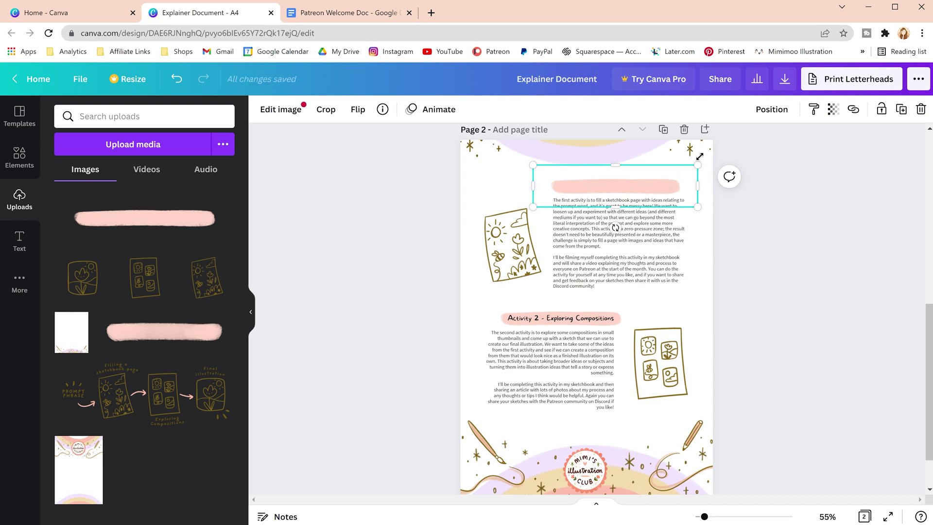
pyautogui.click(771, 112)
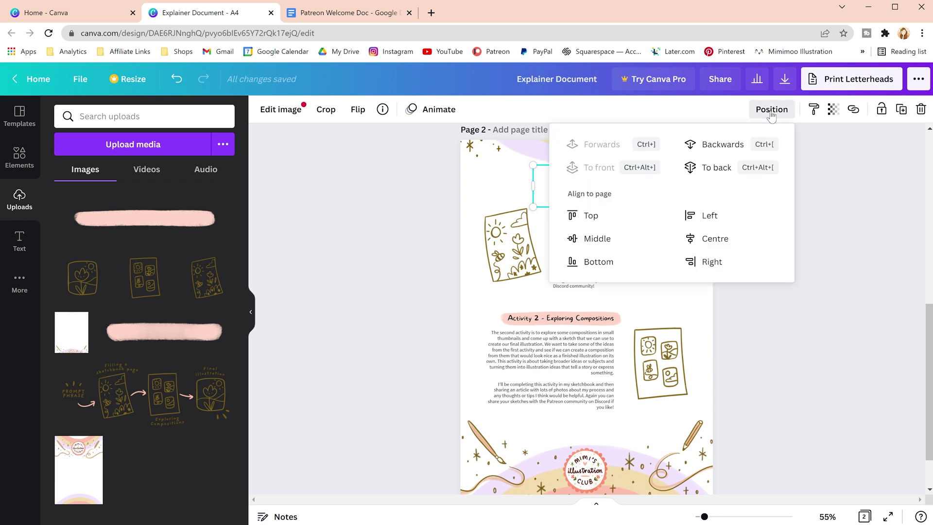
pyautogui.click(712, 170)
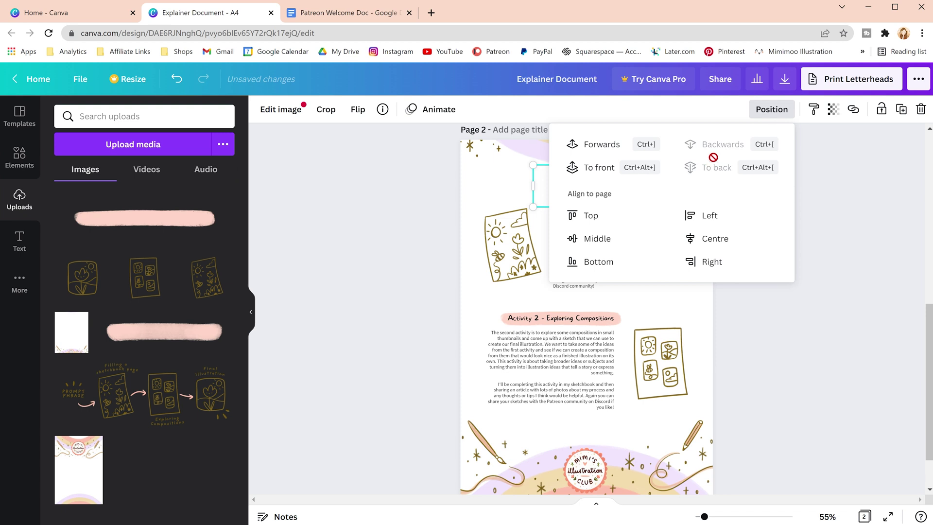
pyautogui.click(776, 118)
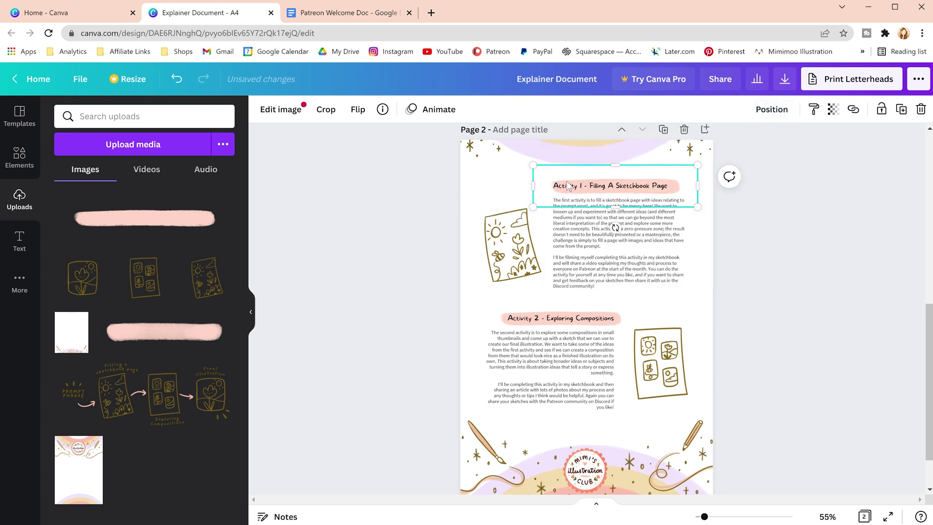
pyautogui.moveTo(529, 184); pyautogui.dragTo(525, 183)
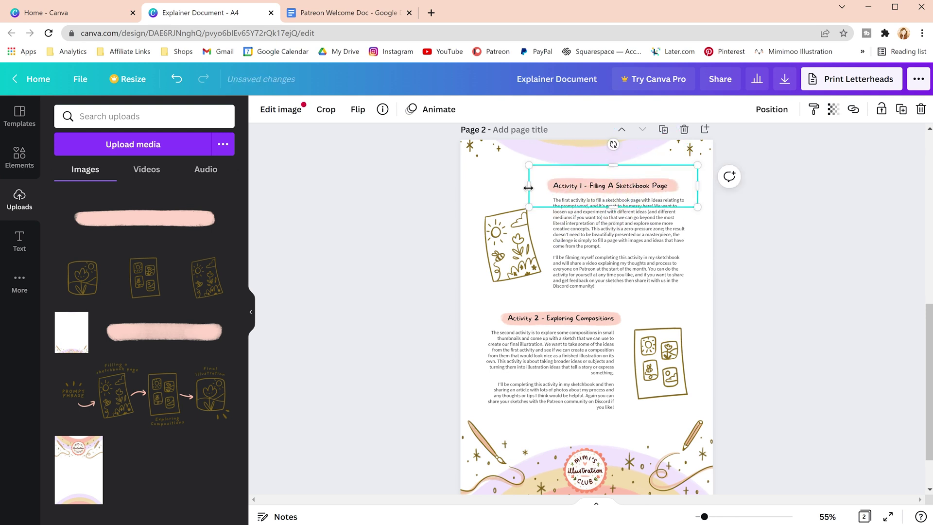
pyautogui.click(754, 297)
# Move the Activity 1 heading, text and sketch down slightly as a group.
pyautogui.moveTo(746, 285); pyautogui.dragTo(432, 168)
pyautogui.moveTo(607, 229); pyautogui.dragTo(608, 232)
pyautogui.click(745, 315)
pyautogui.scroll(-2, 719, 389)
pyautogui.scroll(2, 685, 467)
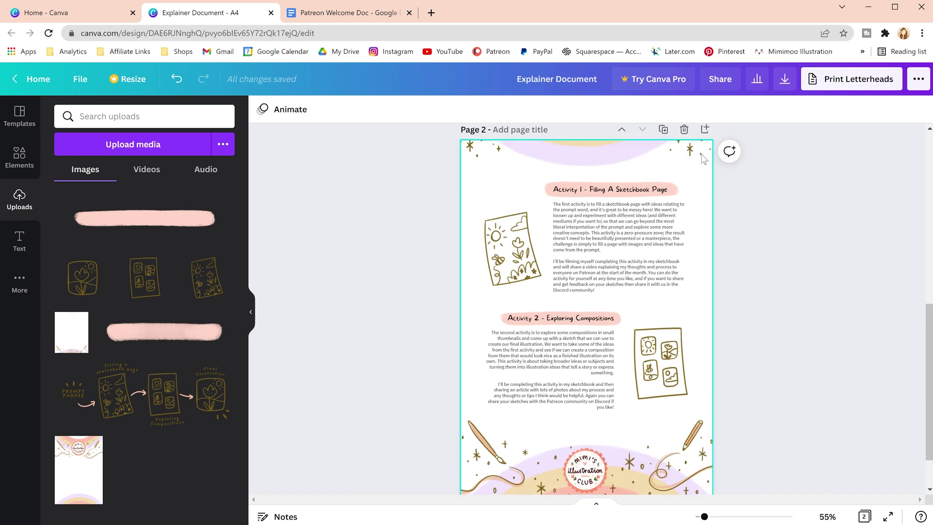
# Duplicate page 2 to create page 3.
pyautogui.click(663, 129)
pyautogui.scroll(3, 665, 232)
pyautogui.scroll(5, 665, 232)
pyautogui.scroll(-8, 665, 233)
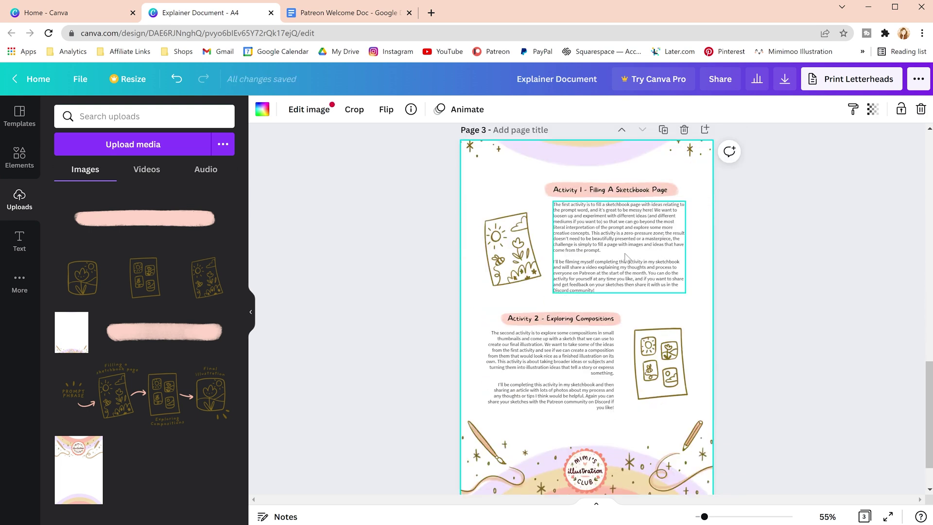
# Change page 3's first heading to Activity 3 - Final Illustration from the source document.
pyautogui.click(349, 13)
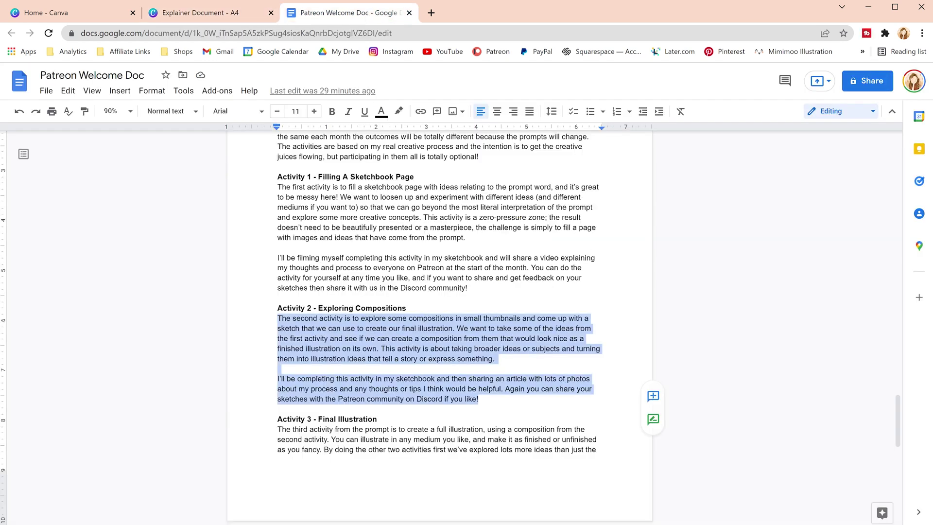
pyautogui.scroll(-3, 439, 292)
pyautogui.scroll(-3, 440, 291)
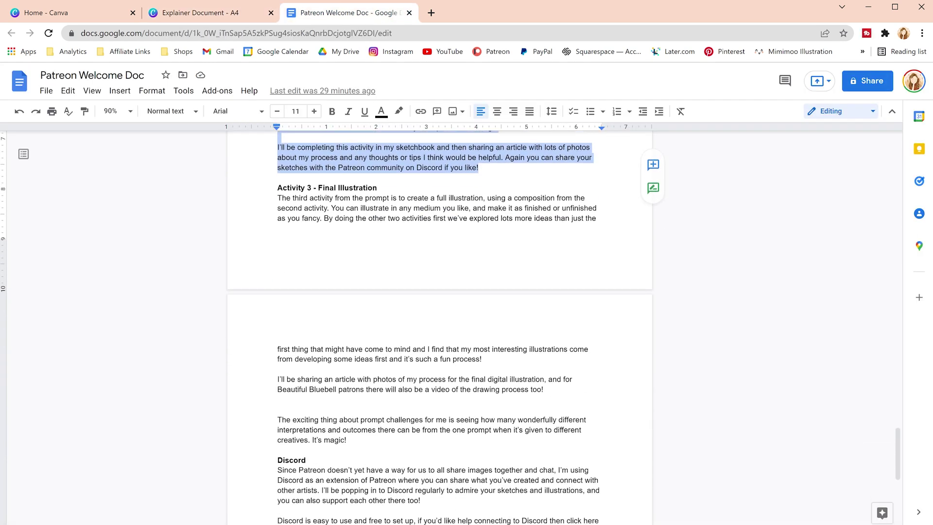
pyautogui.moveTo(543, 389)
pyautogui.mouseDown()
pyautogui.moveTo(278, 371)
pyautogui.moveTo(277, 187)
pyautogui.mouseUp()
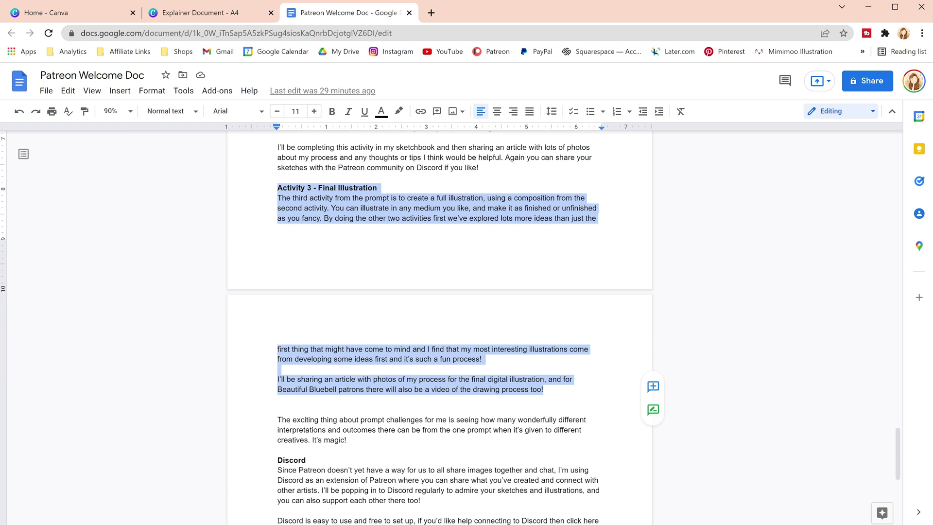
pyautogui.click(332, 208)
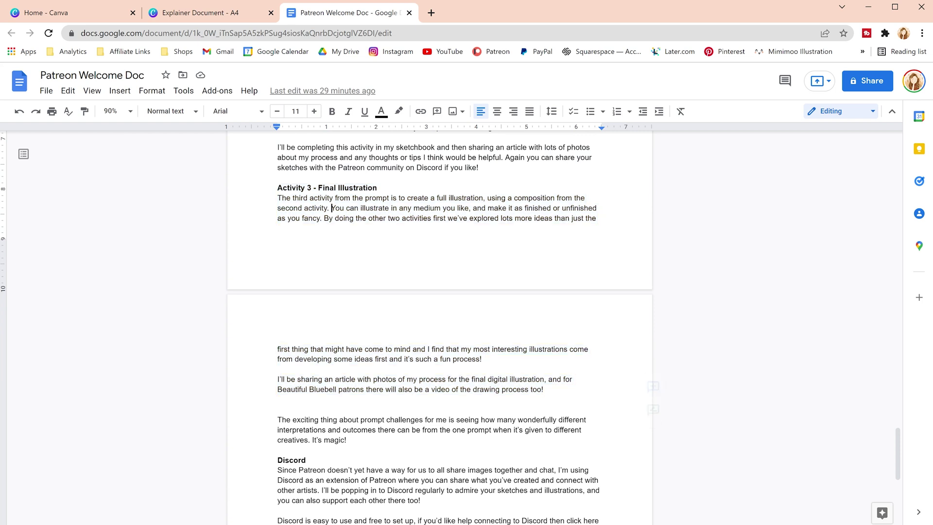
pyautogui.click(221, 17)
pyautogui.doubleClick(598, 190)
pyautogui.write('Activity 3 - Final Illustration')
# Delete the Activity 2 section on page 3 and swap in the flower-box illustration.
pyautogui.click(526, 381)
pyautogui.press('Delete')
pyautogui.moveTo(98, 287); pyautogui.dragTo(511, 248)
pyautogui.click(348, 13)
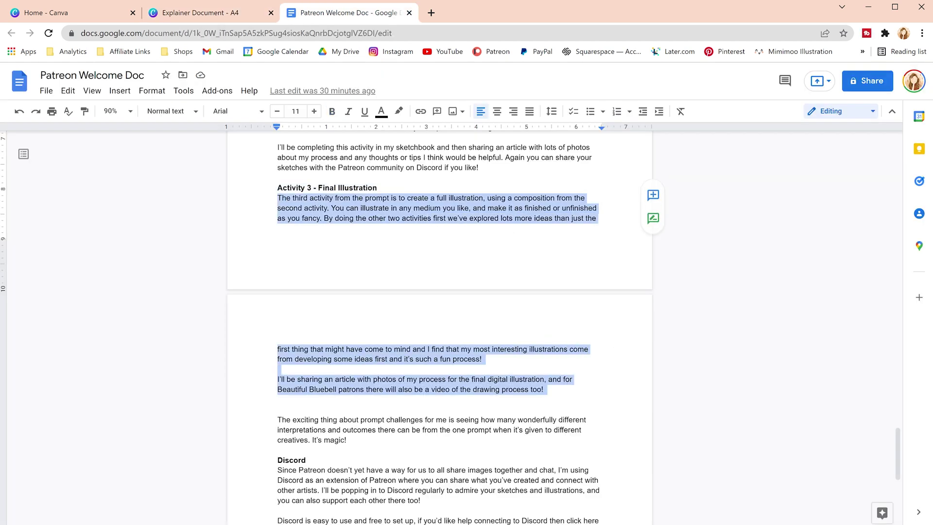
pyautogui.click(201, 13)
pyautogui.click(510, 233)
pyautogui.click(739, 309)
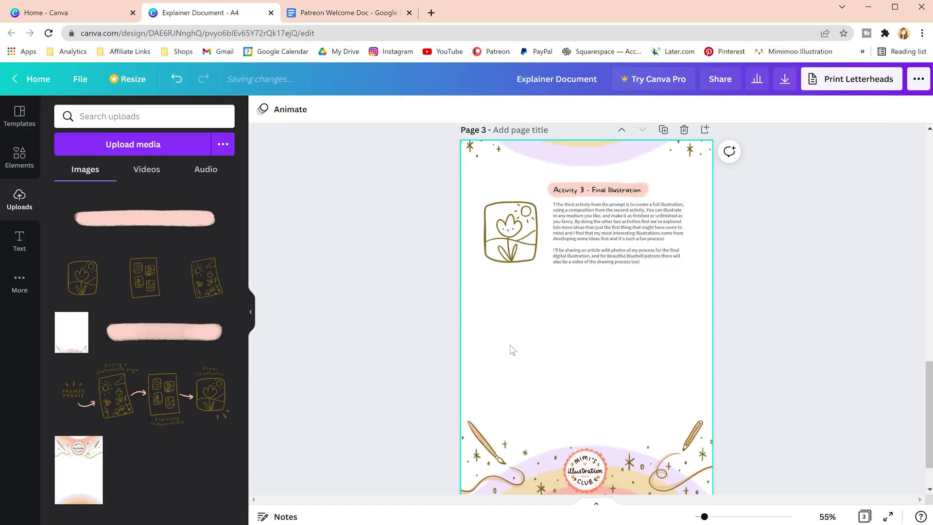
# Move the bold paragraph box to page 3 and fill it with the 'exciting thing about prompt challenges' text.
pyautogui.click(347, 12)
pyautogui.moveTo(277, 362); pyautogui.dragTo(347, 383)
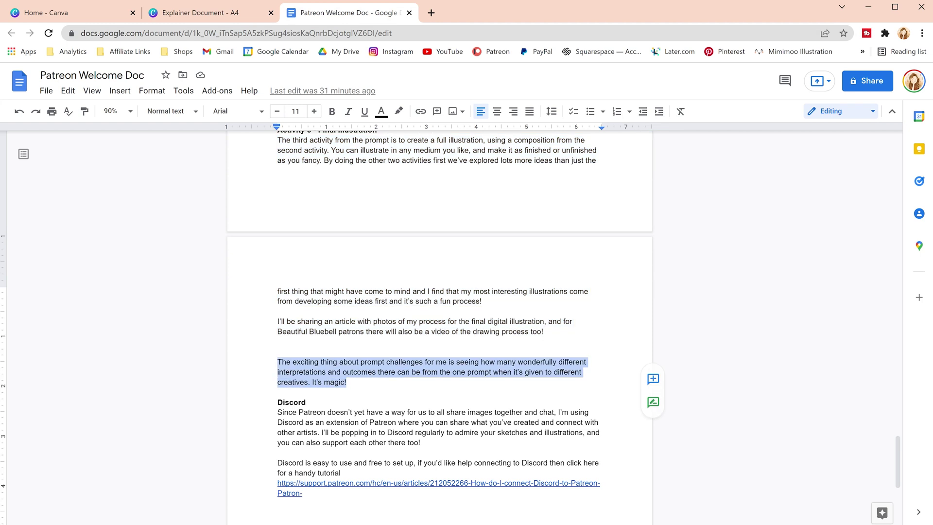
pyautogui.click(211, 20)
pyautogui.scroll(15, 605, 316)
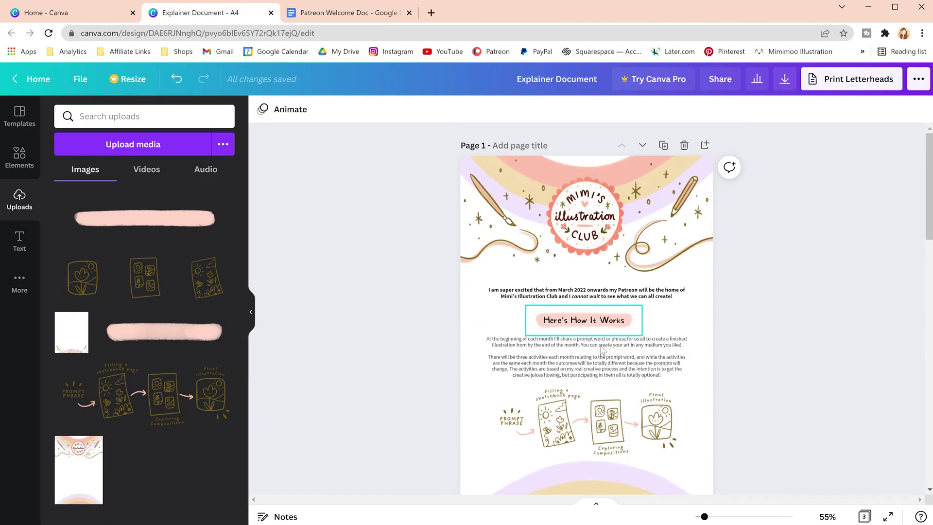
pyautogui.click(598, 293)
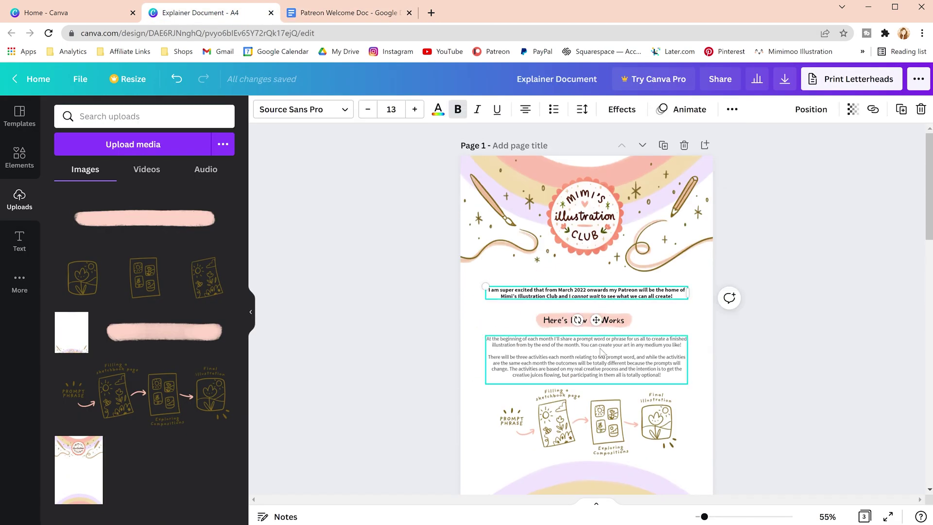
pyautogui.hotkey('ctrl', 'x')
pyautogui.scroll(-15, 602, 340)
pyautogui.hotkey('ctrl', 'v')
pyautogui.click(340, 12)
pyautogui.click(204, 12)
pyautogui.hotkey('ctrl', 'a')
pyautogui.hotkey('ctrl', 'v')
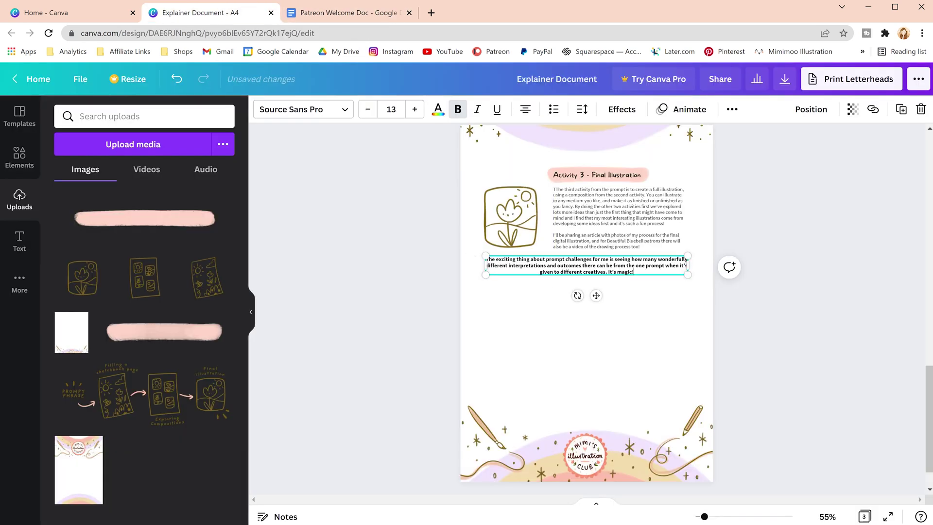
# Copy 'Discord' from the source document and centre the selected text on the page.
pyautogui.click(340, 13)
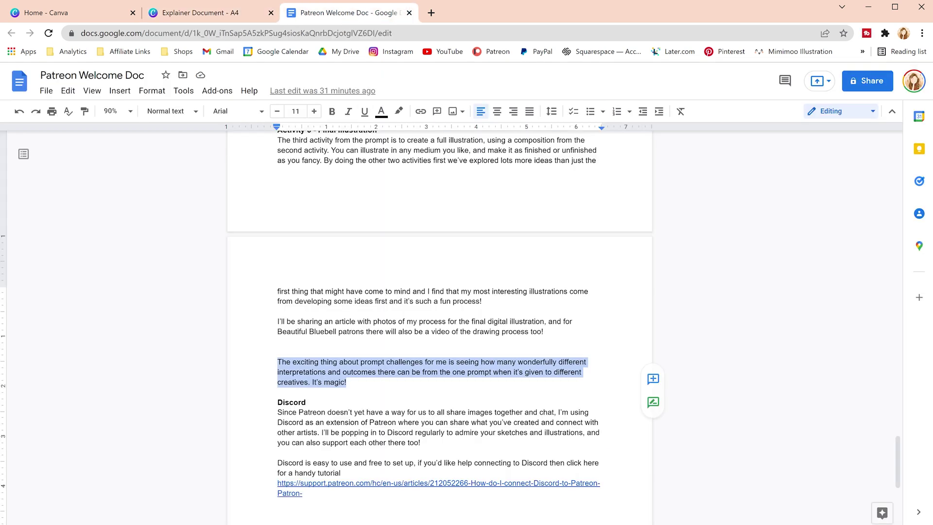
pyautogui.doubleClick(291, 286)
pyautogui.click(204, 13)
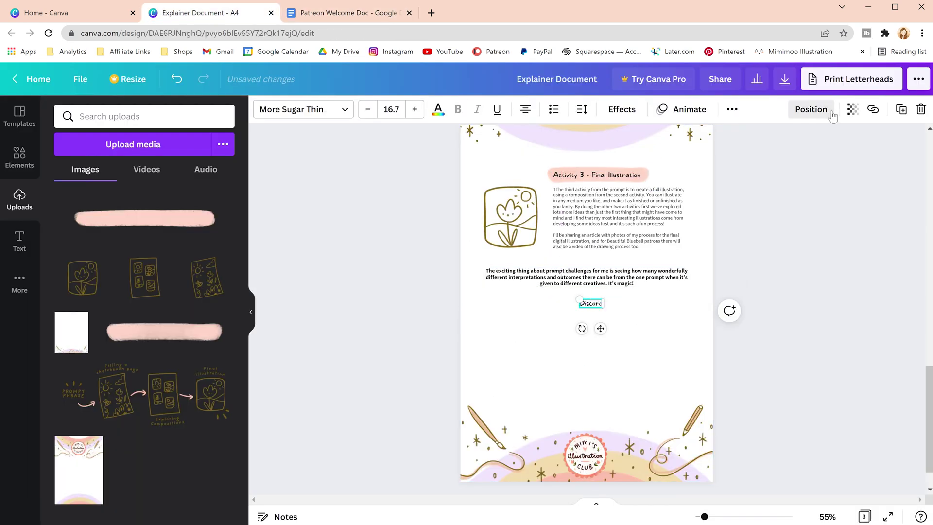
pyautogui.click(811, 109)
pyautogui.click(756, 212)
# Paste a pink-highlighted heading onto page 3 reading Discord.
pyautogui.moveTo(175, 515)
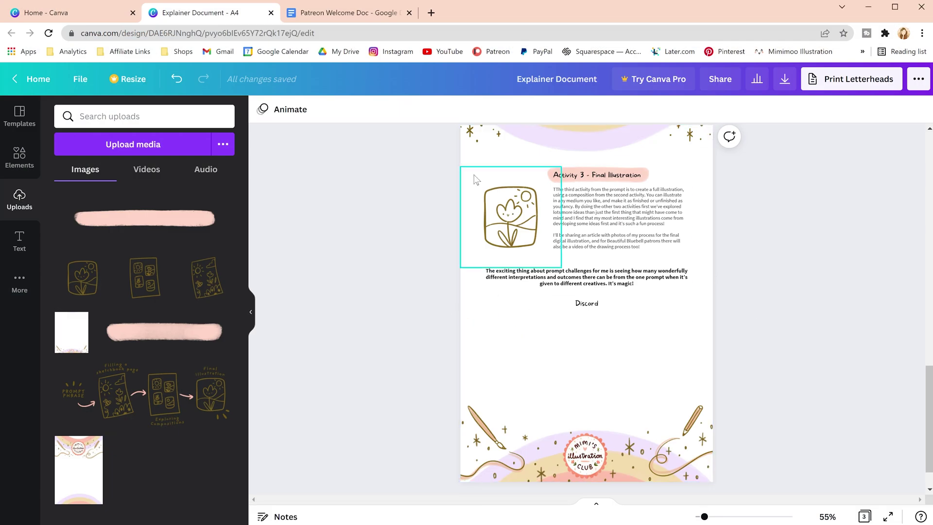
pyautogui.scroll(5, 513, 209)
pyautogui.scroll(-5, 512, 209)
pyautogui.scroll(5, 514, 209)
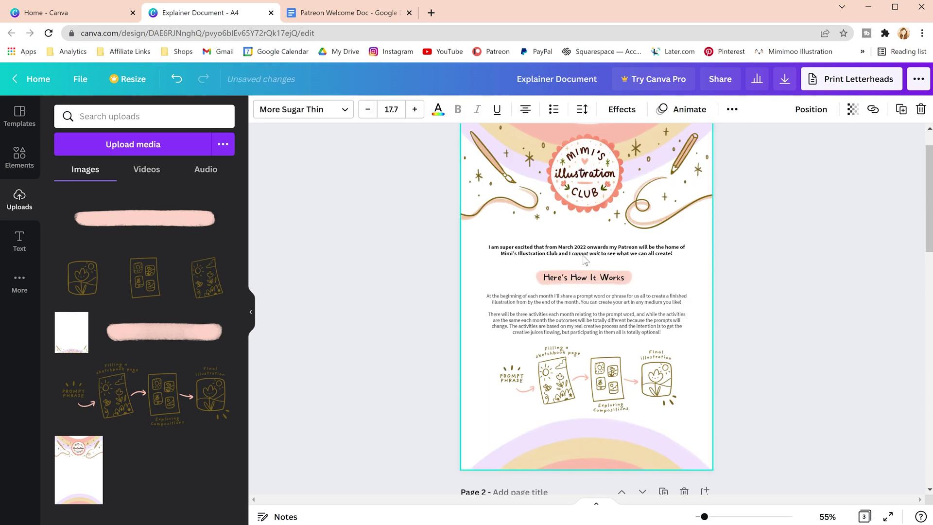
pyautogui.moveTo(481, 199); pyautogui.dragTo(695, 287)
pyautogui.scroll(-6, 637, 269)
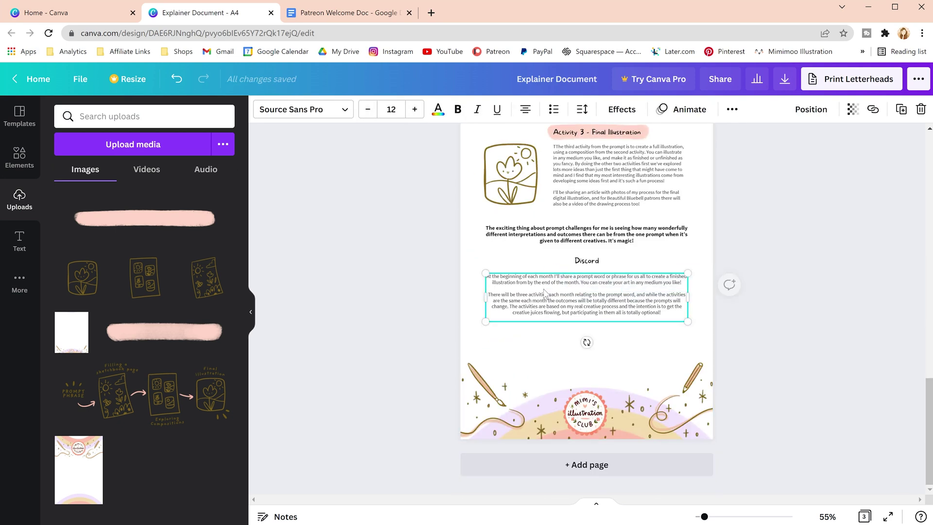
pyautogui.hotkey('ctrl', 'v')
pyautogui.doubleClick(583, 268)
pyautogui.hotkey('ctrl', 'z')
pyautogui.click(882, 110)
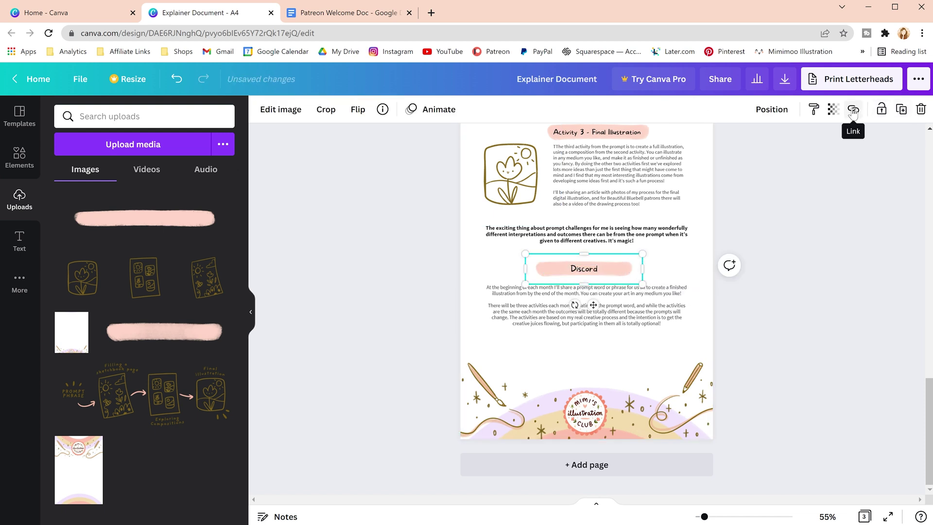
# Replace the paragraph below with the Discord section text.
pyautogui.press('Tab')
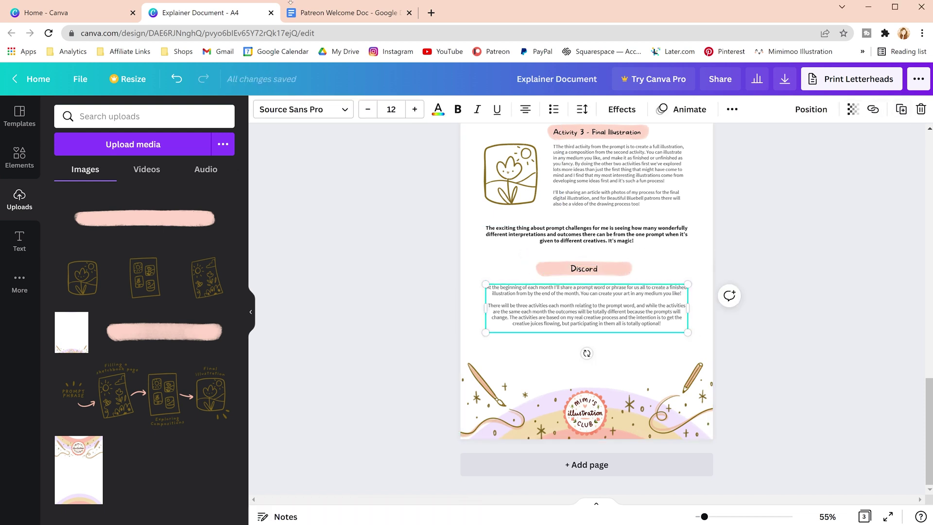
pyautogui.hotkey('ctrl', 'Tab')
pyautogui.hotkey('ctrl', 'shift', 'Tab')
pyautogui.press('Return')
pyautogui.hotkey('ctrl', 'v')
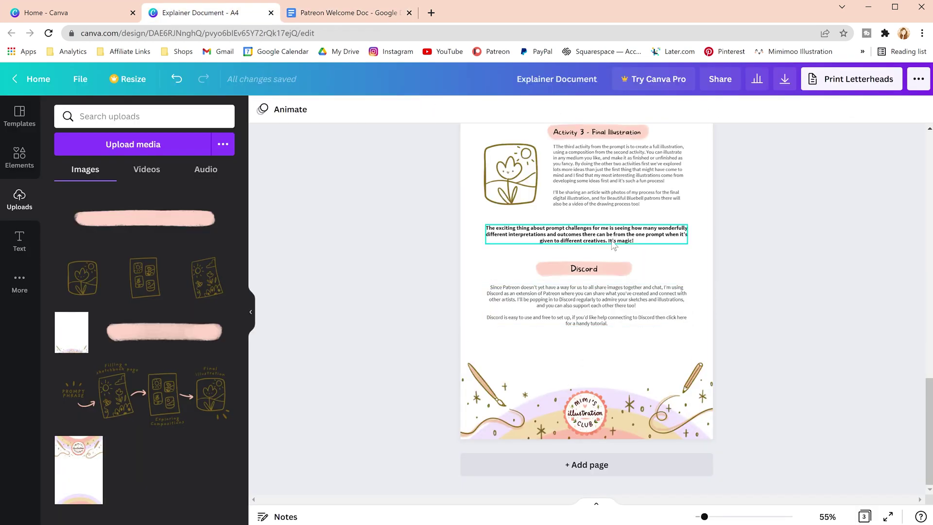
# Put the exciting thing paragraph below the Discord section and move the section up.
pyautogui.scroll(1, 763, 296)
pyautogui.moveTo(621, 297); pyautogui.dragTo(620, 421)
pyautogui.click(776, 399)
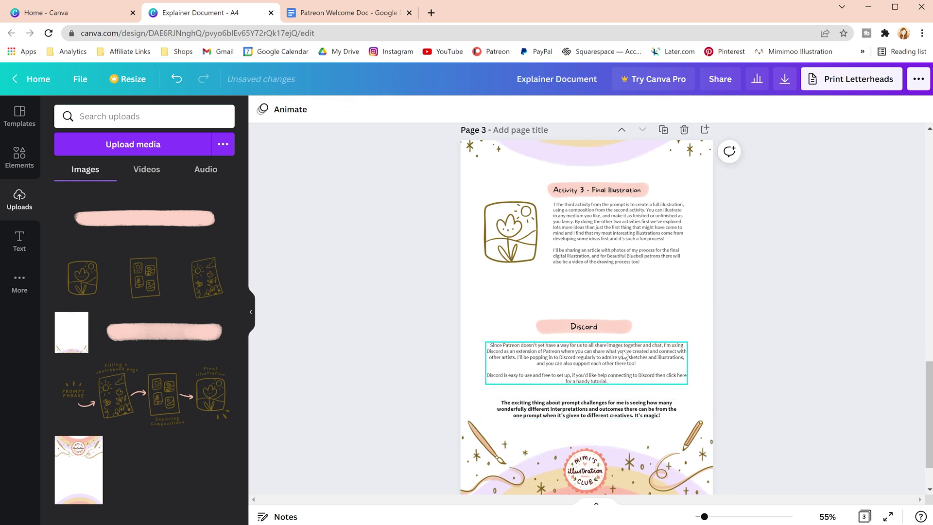
pyautogui.moveTo(610, 339); pyautogui.dragTo(610, 324)
pyautogui.click(784, 340)
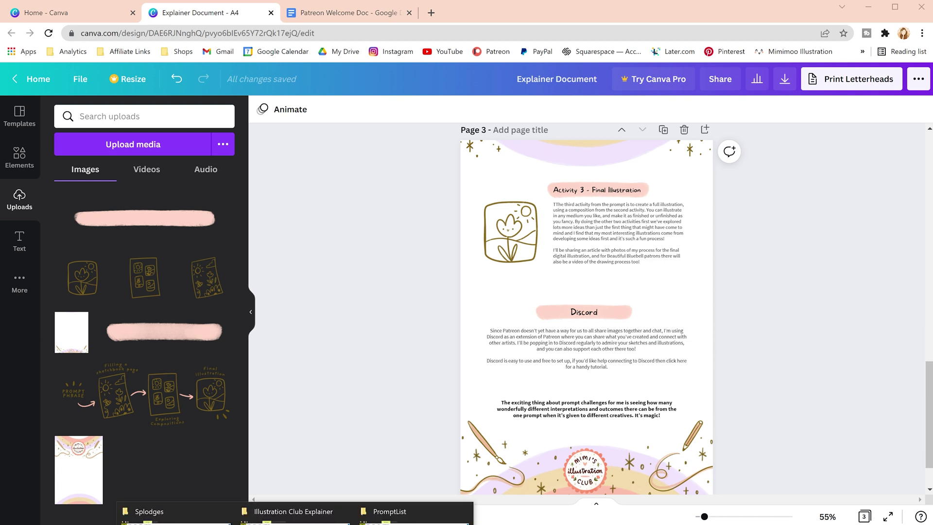
# Upload Oval Splodge.png from the Splodges folder into Canva.
pyautogui.click(160, 514)
pyautogui.click(303, 242)
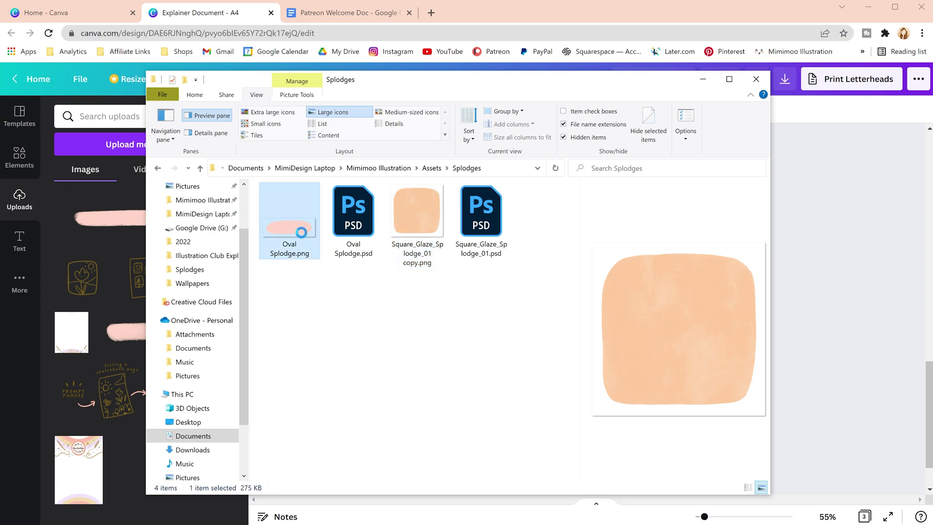
pyautogui.moveTo(309, 227); pyautogui.dragTo(99, 233)
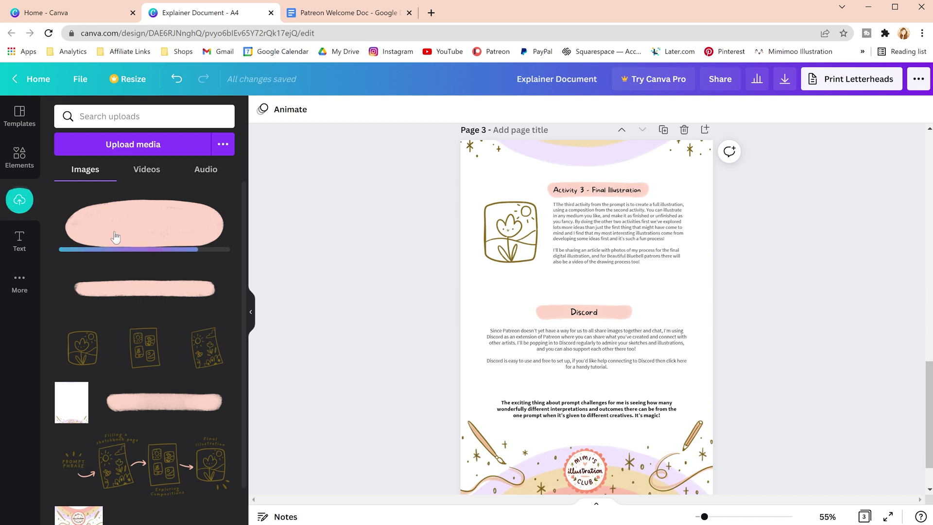
# Place the pink oval splodge across page 3's Discord section, enlarged, and send it to the back.
pyautogui.moveTo(115, 235); pyautogui.dragTo(554, 305)
pyautogui.moveTo(634, 335); pyautogui.dragTo(792, 393)
pyautogui.moveTo(441, 267); pyautogui.dragTo(370, 257)
pyautogui.moveTo(652, 296); pyautogui.dragTo(645, 307)
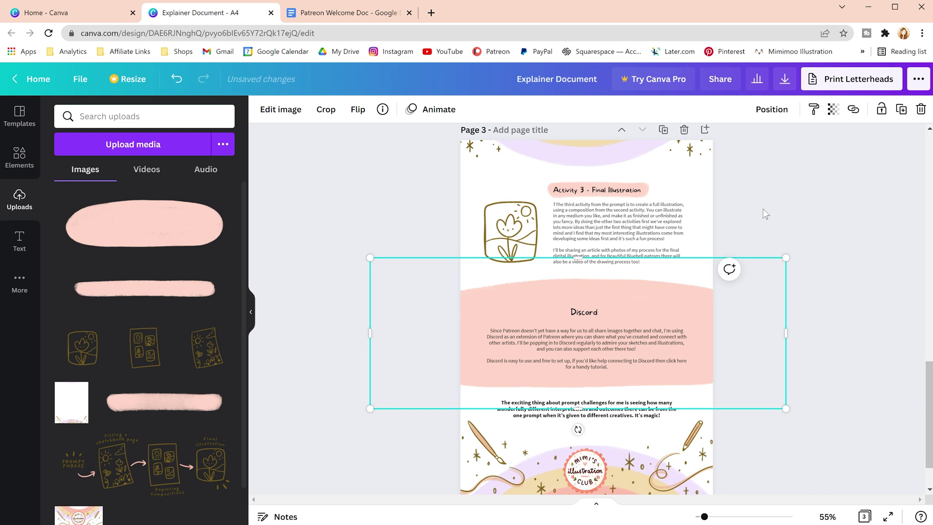
pyautogui.click(772, 110)
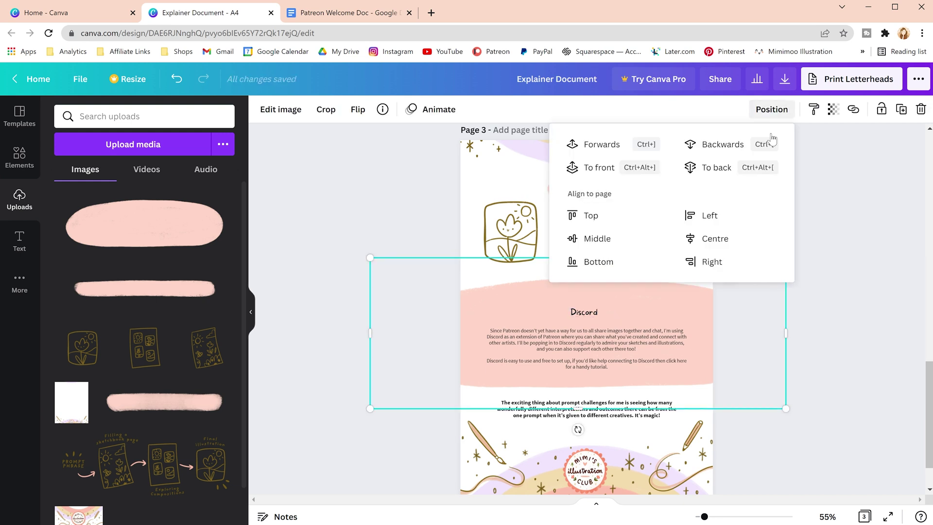
pyautogui.click(714, 167)
# Put the white splodge image behind the Discord heading.
pyautogui.click(605, 316)
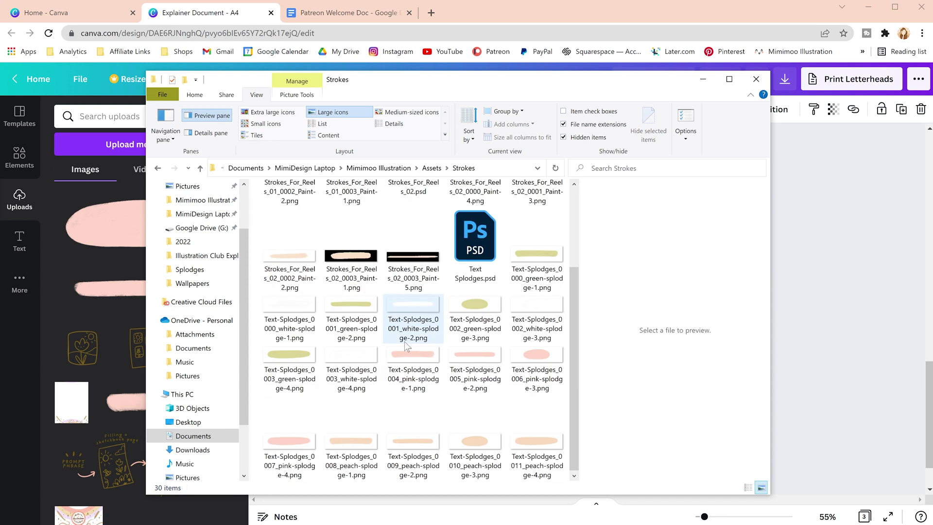
pyautogui.click(533, 323)
pyautogui.moveTo(533, 323); pyautogui.dragTo(171, 222)
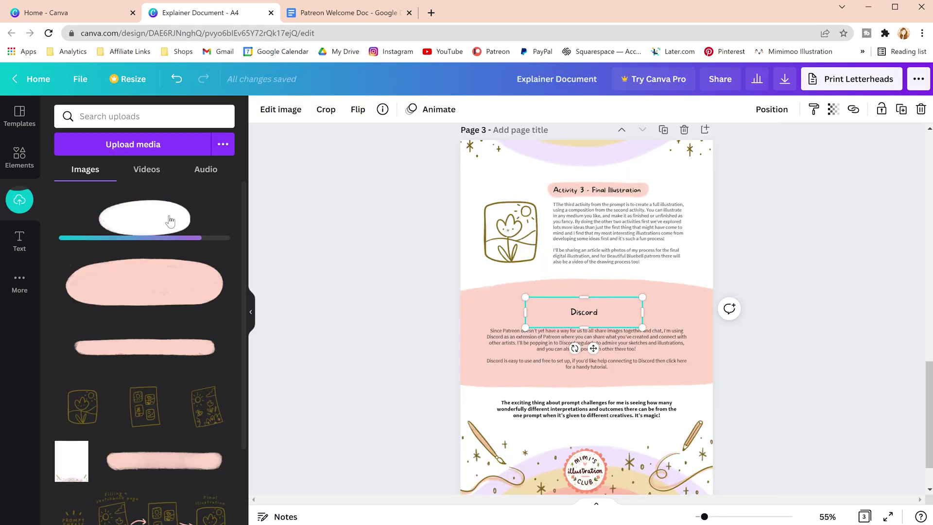
pyautogui.hotkey('ctrl', 'z')
pyautogui.click(781, 335)
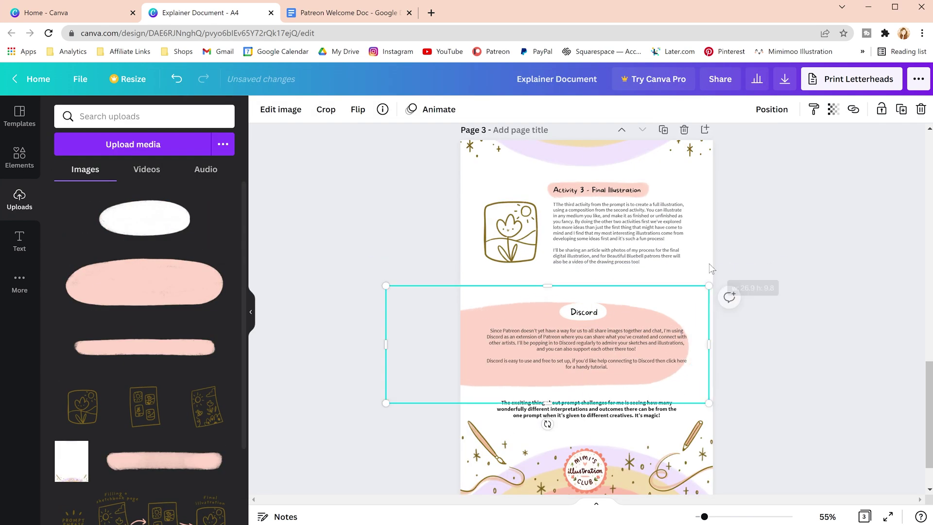
pyautogui.click(673, 316)
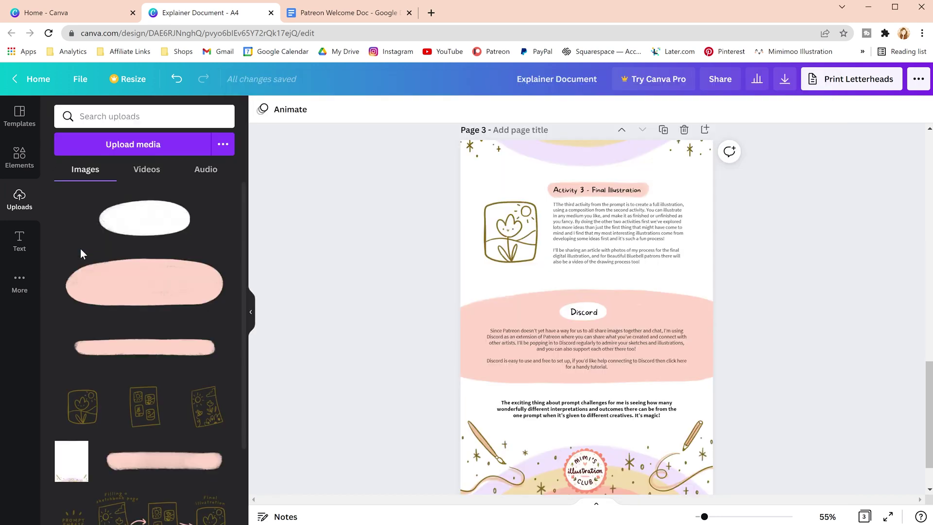
# Add a small Discord icon beside the widened heading and nudge both into position.
pyautogui.click(74, 210)
pyautogui.moveTo(632, 364); pyautogui.dragTo(612, 312)
pyautogui.click(584, 312)
pyautogui.moveTo(631, 342); pyautogui.dragTo(530, 285)
pyautogui.click(795, 356)
pyautogui.moveTo(586, 313); pyautogui.dragTo(594, 312)
pyautogui.press('Escape')
pyautogui.moveTo(704, 517); pyautogui.dragTo(710, 517)
# Link 'click here for a handy tutorial.' to the tutorial address copied from the Patreon Welcome Doc.
pyautogui.scroll(-3, 774, 365)
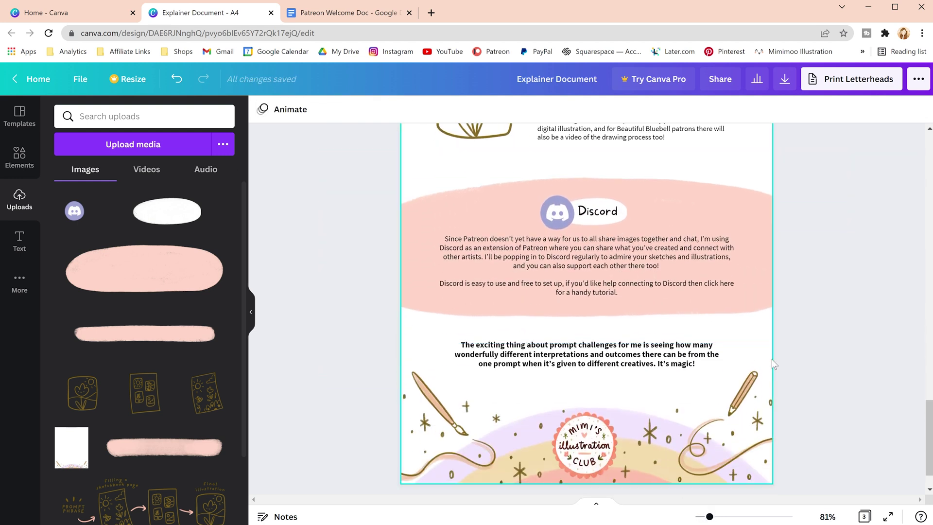
pyautogui.click(349, 15)
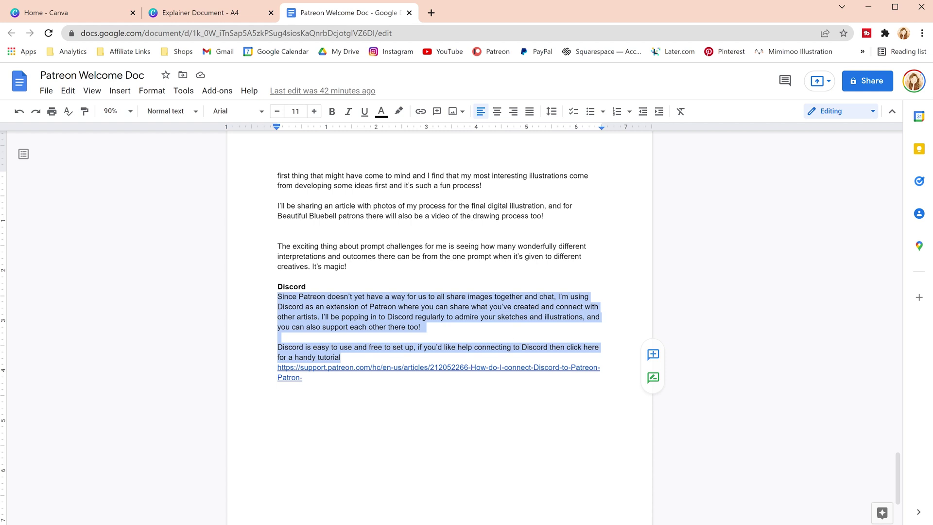
pyautogui.moveTo(304, 377); pyautogui.dragTo(277, 367)
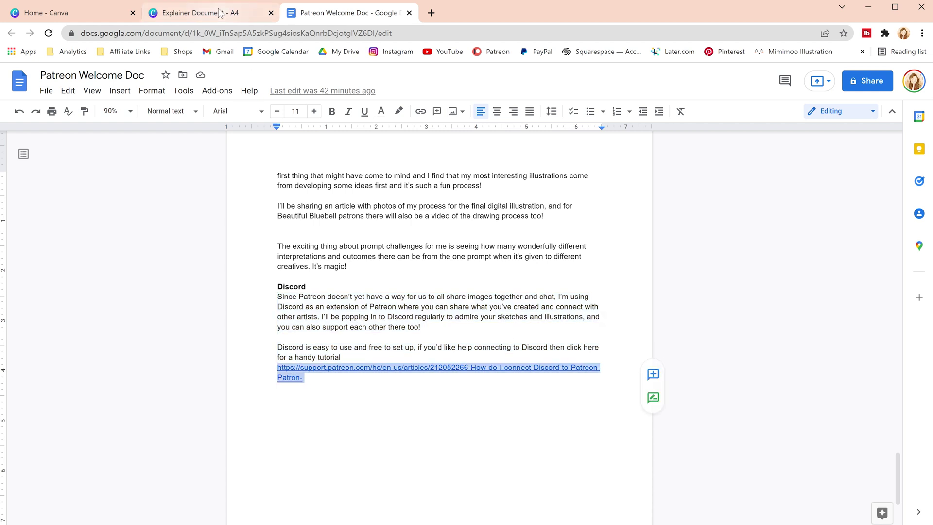
pyautogui.click(204, 13)
pyautogui.click(604, 290)
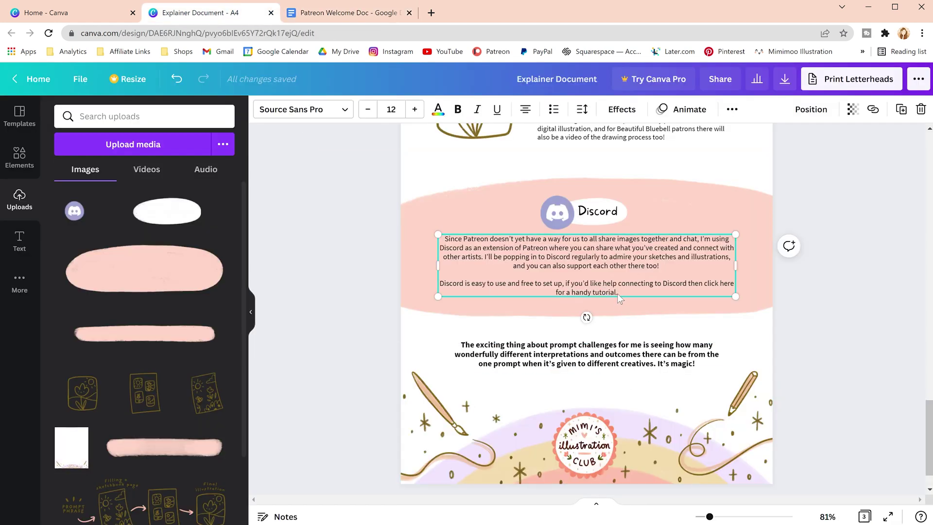
pyautogui.moveTo(618, 292); pyautogui.dragTo(705, 283)
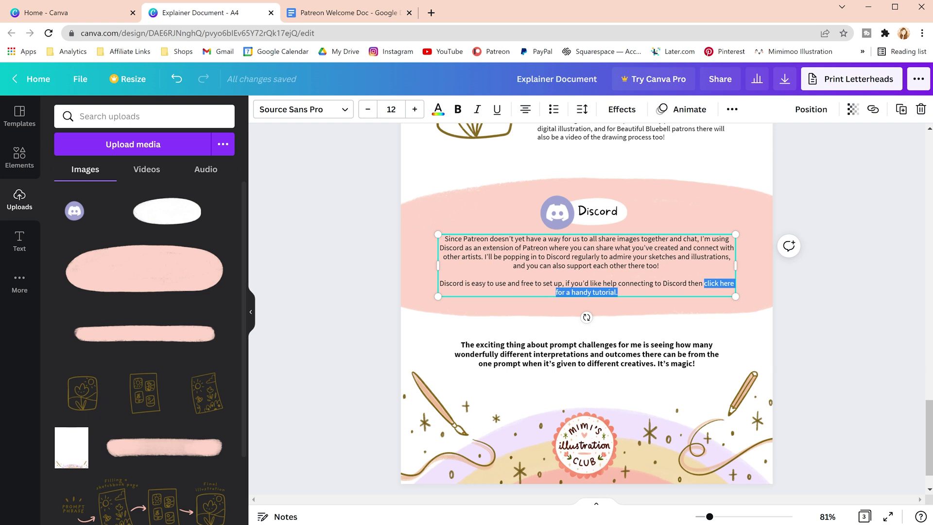
pyautogui.click(874, 110)
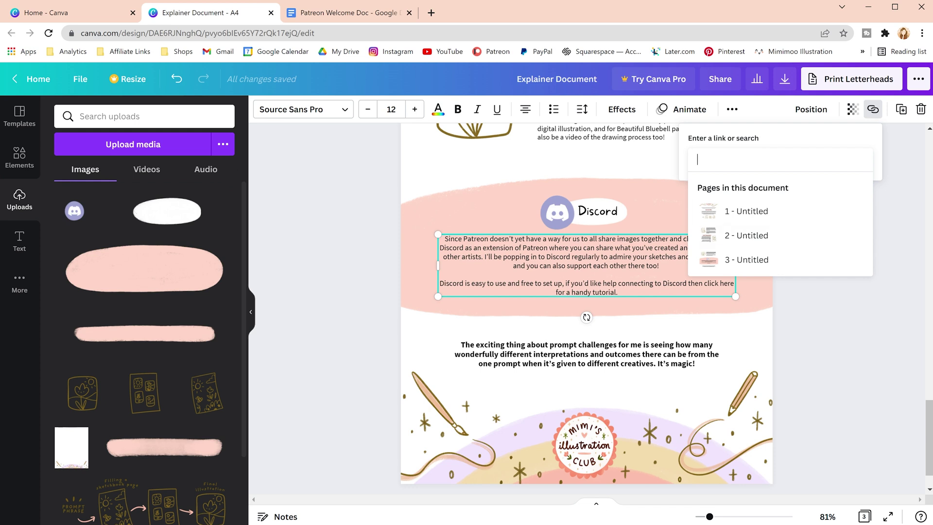
pyautogui.hotkey('ctrl', 'v')
pyautogui.press('Return')
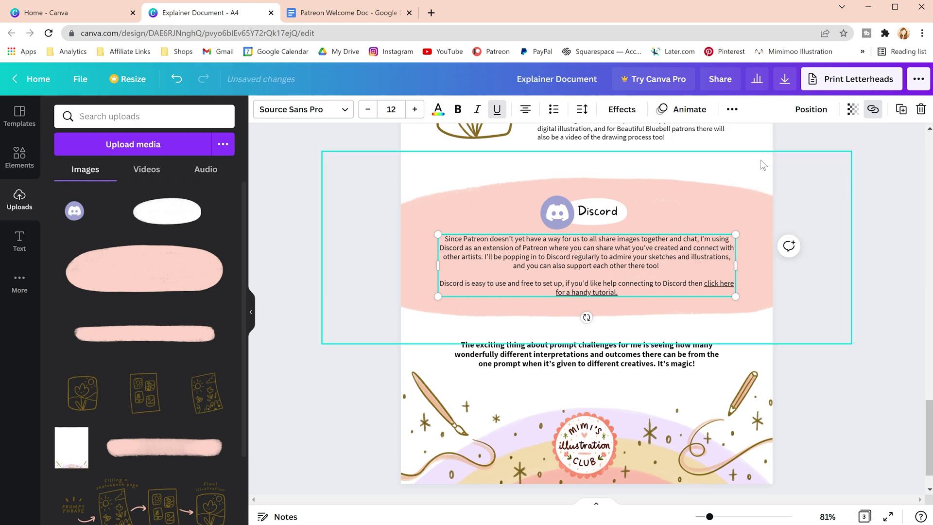
pyautogui.click(824, 372)
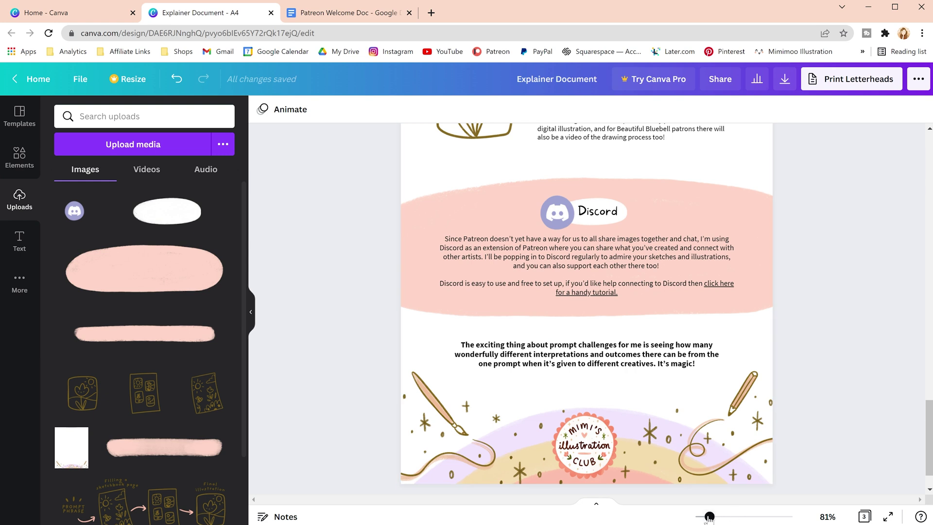
# Enlarge Page 1's prompt-to-final-illustration flow diagram slightly, to about 18.2 × 7.3.
pyautogui.moveTo(710, 517); pyautogui.dragTo(701, 517)
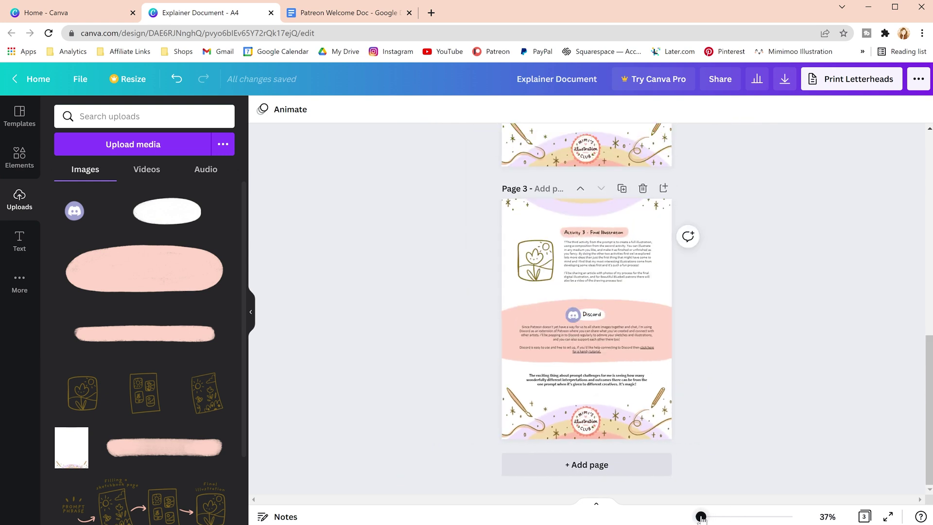
pyautogui.scroll(5, 707, 404)
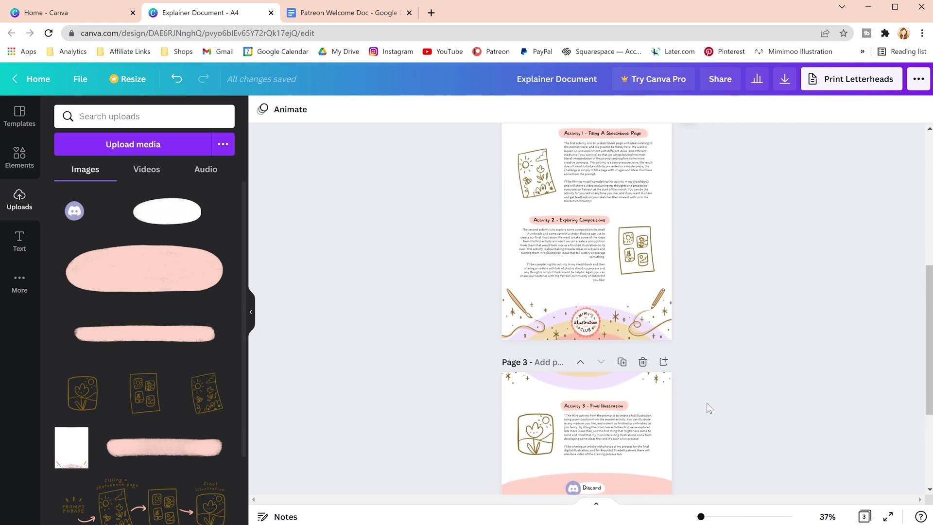
pyautogui.scroll(5, 708, 404)
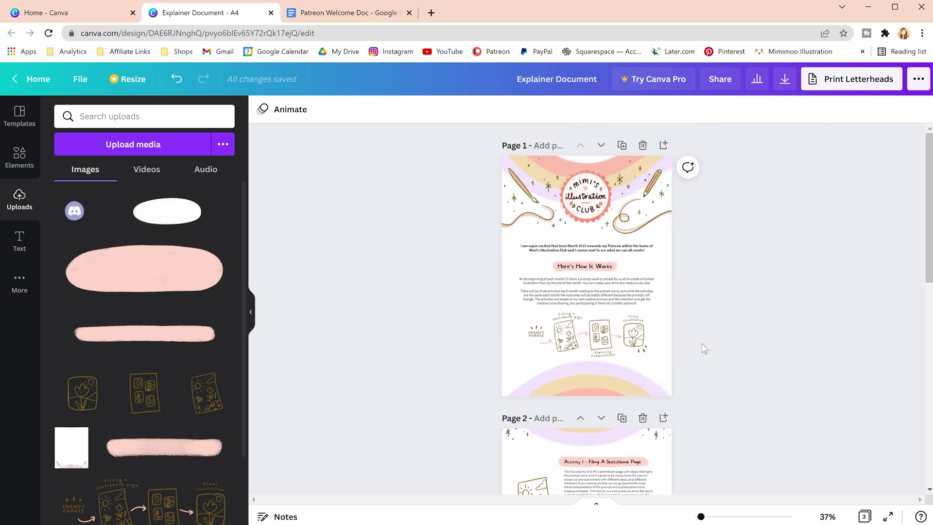
pyautogui.click(646, 315)
pyautogui.moveTo(651, 310); pyautogui.dragTo(660, 309)
pyautogui.click(695, 270)
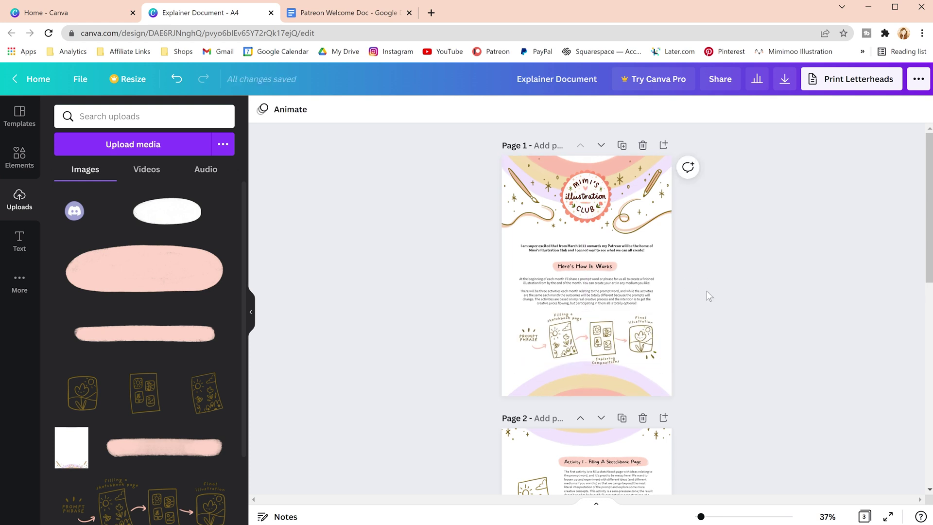
pyautogui.scroll(-5, 706, 291)
pyautogui.scroll(-5, 707, 291)
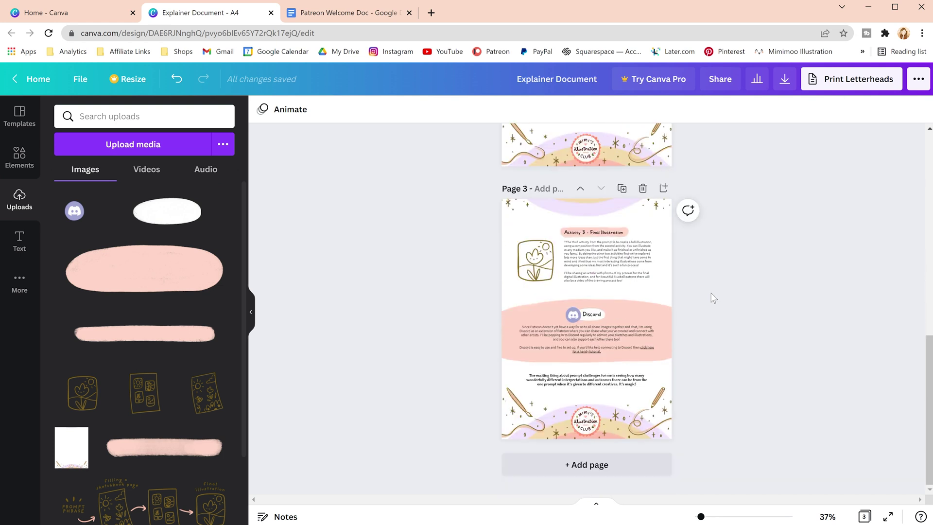
# Download all 3 pages of the Explainer Document as PDF Standard.
pyautogui.click(785, 81)
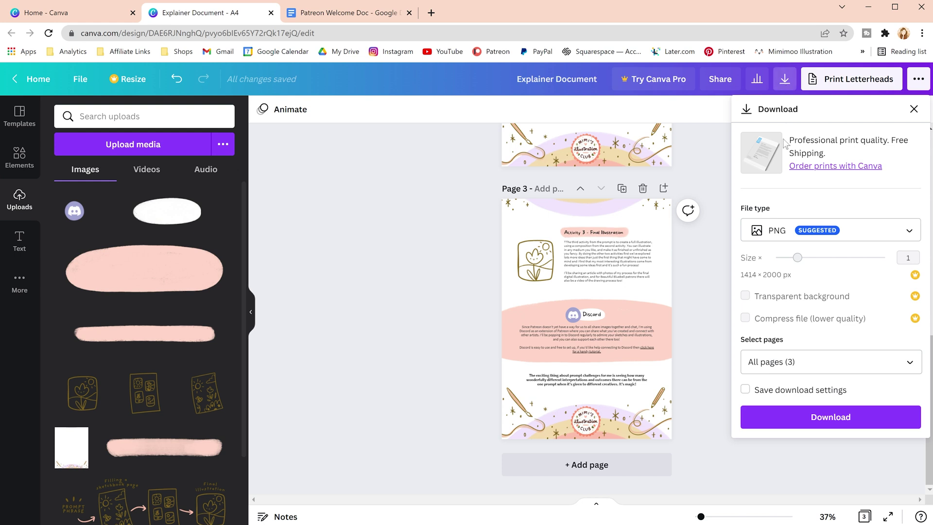
pyautogui.click(865, 236)
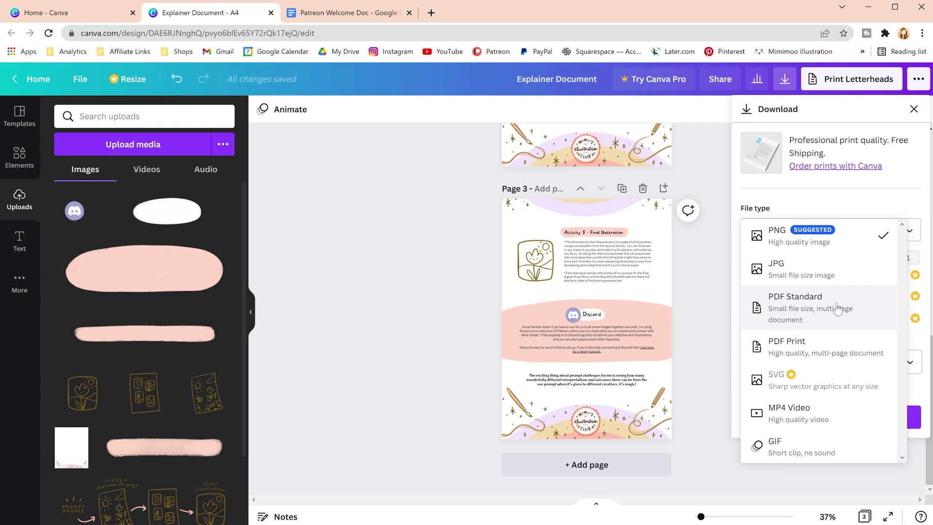
pyautogui.click(861, 320)
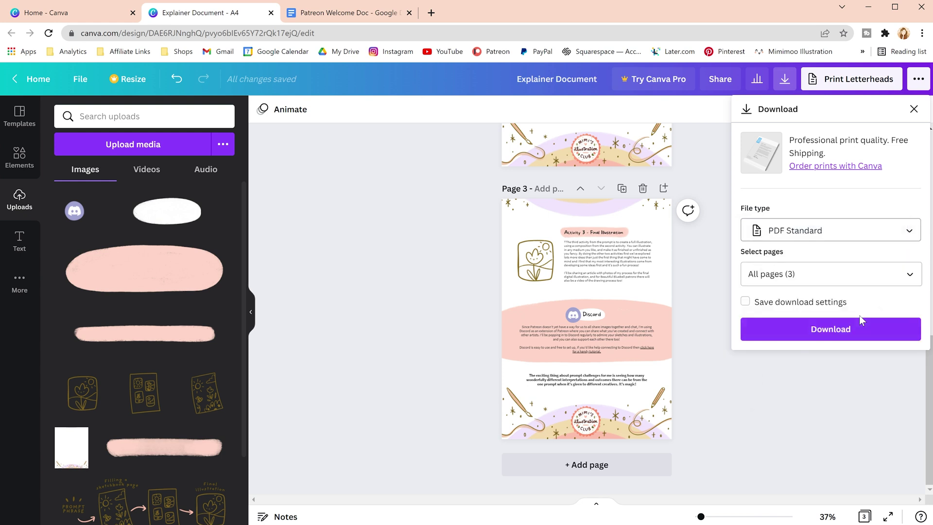
pyautogui.click(861, 330)
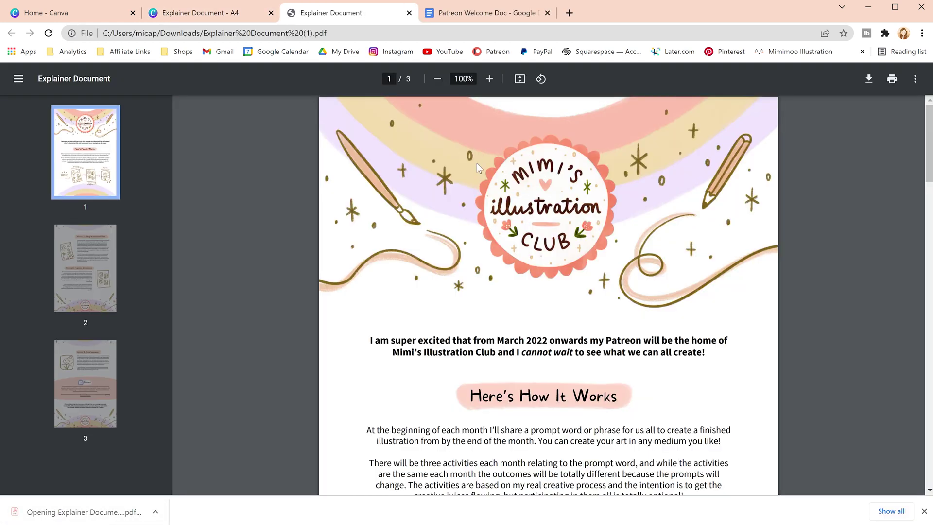
# Zoom out on the downloaded PDF and scroll to page 2's Activity 1 and 2 sections.
pyautogui.scroll(-2, 476, 163)
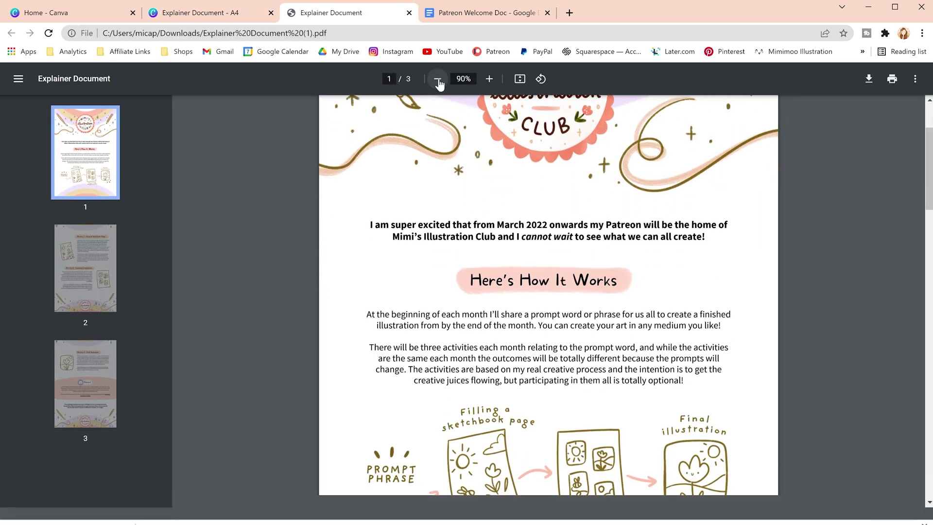
pyautogui.click(438, 80)
pyautogui.click(438, 80)
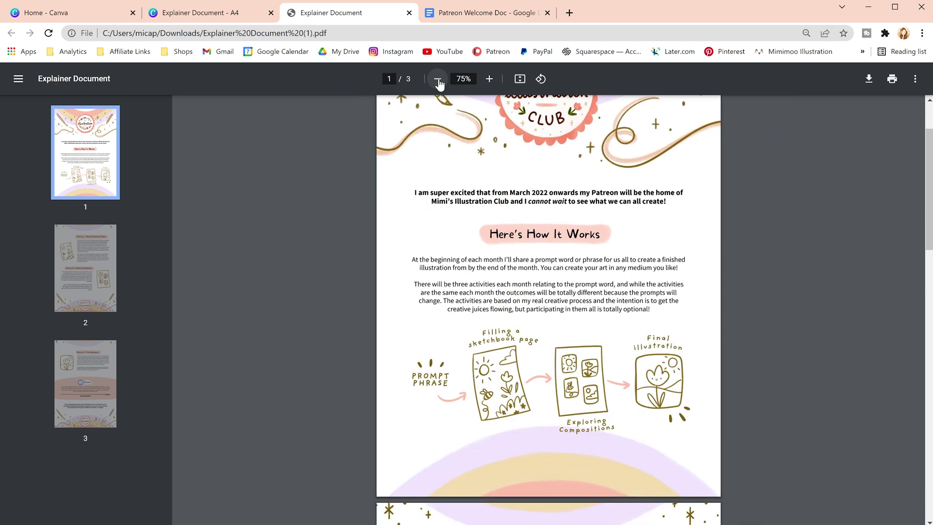
pyautogui.scroll(-5, 494, 166)
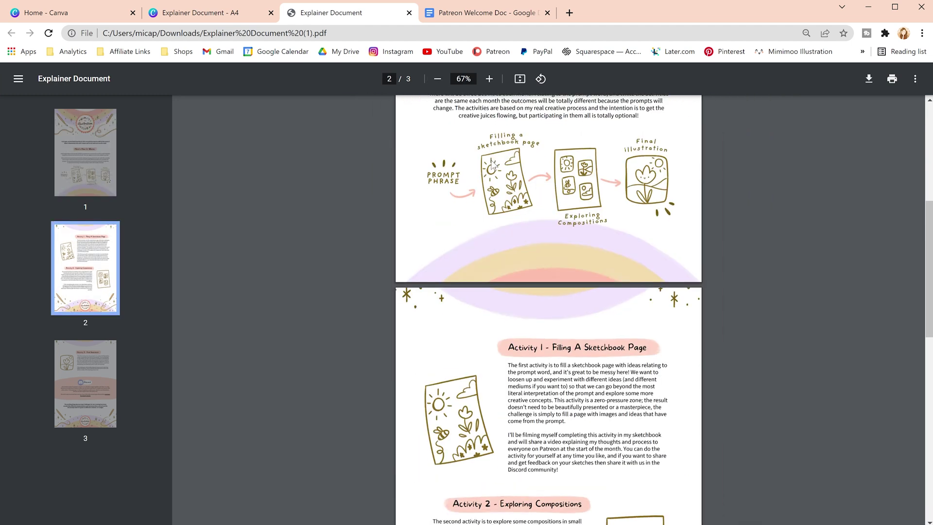
pyautogui.scroll(-3, 494, 165)
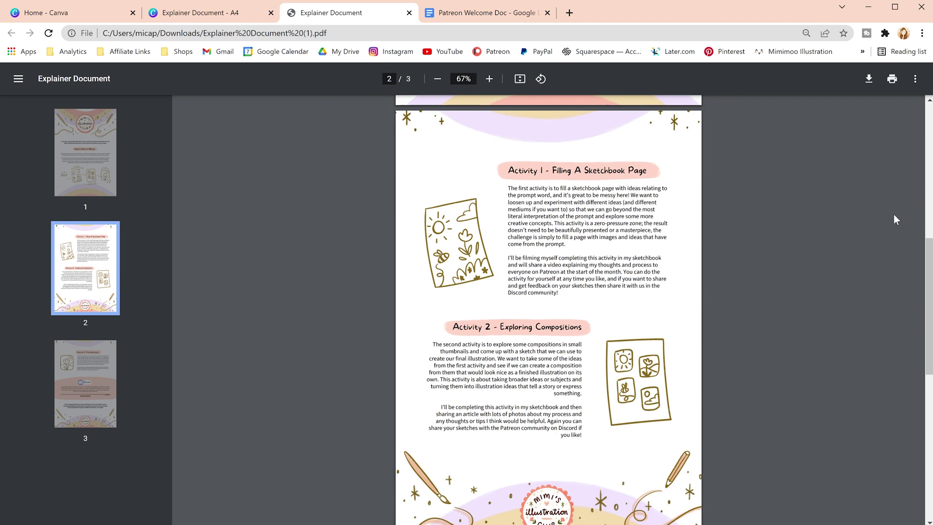